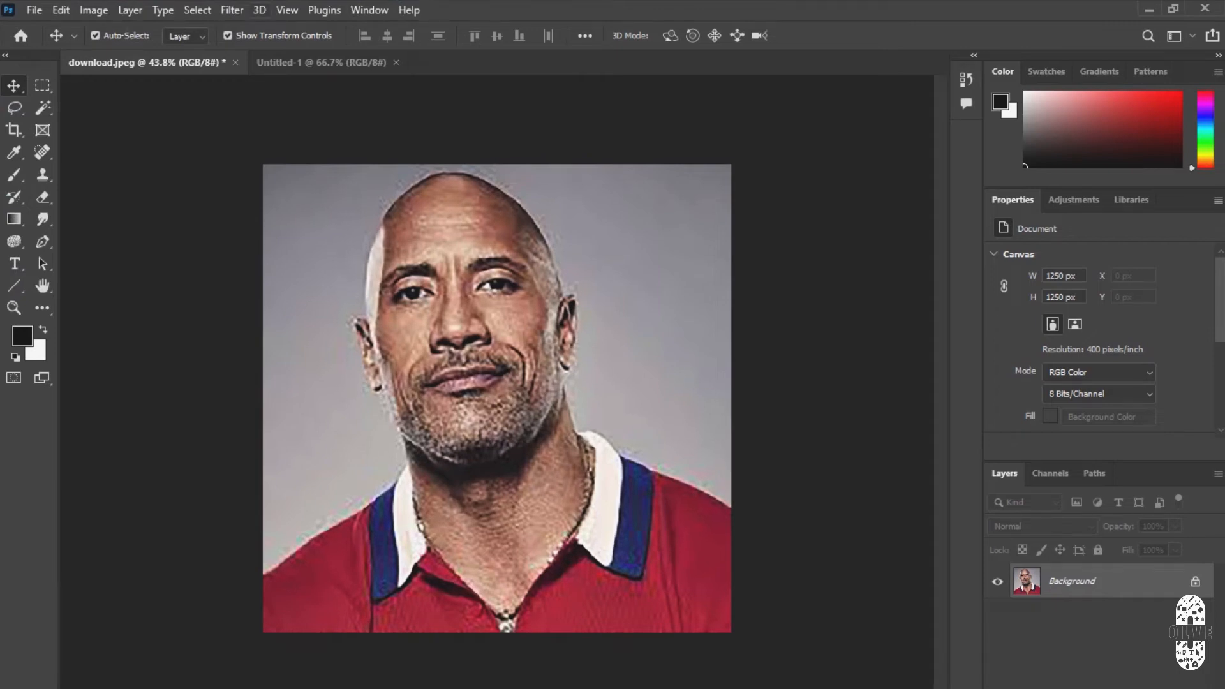
Use Select Subject on Layer 1, delete the photo background around the man, and clear the selection.
left_click(197, 10)
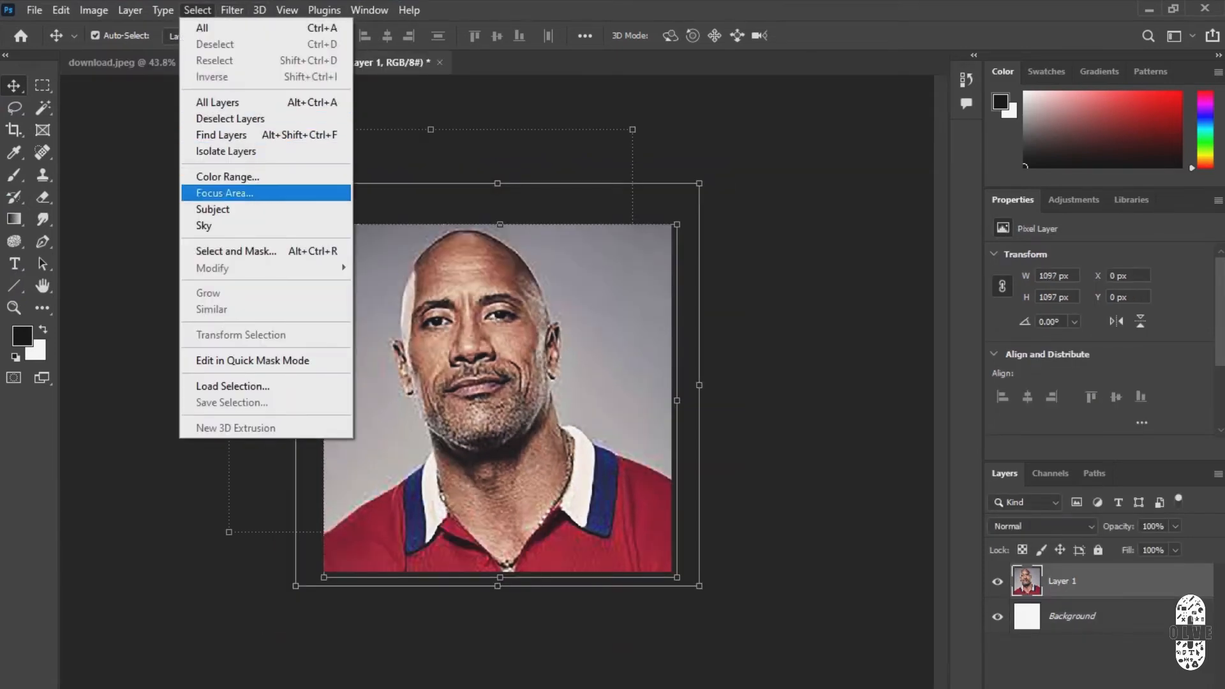
left_click(214, 209)
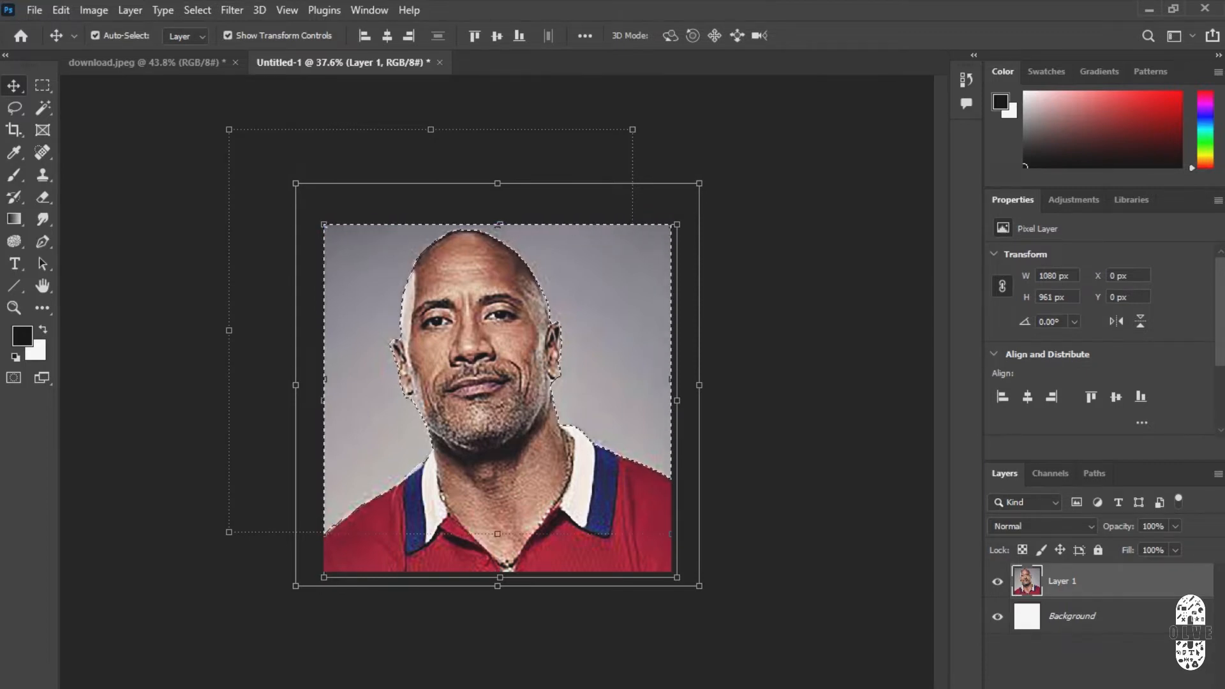
key("Delete")
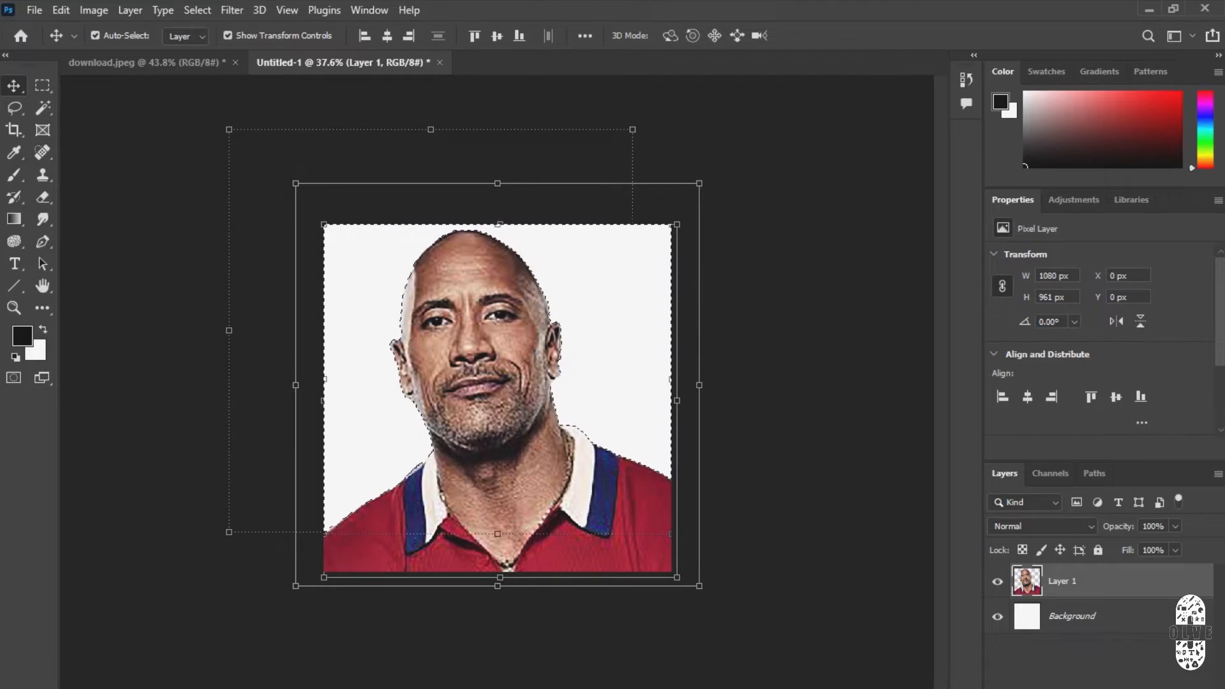
left_click(798, 357)
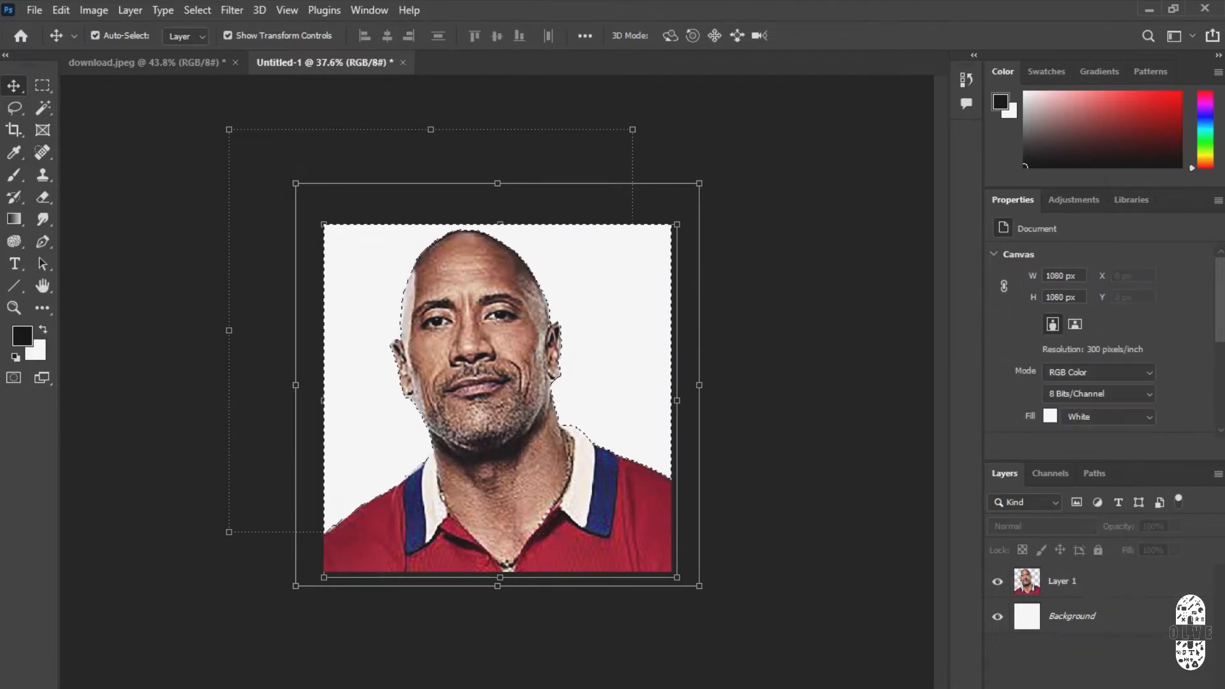
key("ctrl+d")
Smooth the skin on the left side of the forehead on Layer 1 using the Smudge tool at size 30.
scroll(459, 384, "up", 9)
scroll(459, 383, "down", 4)
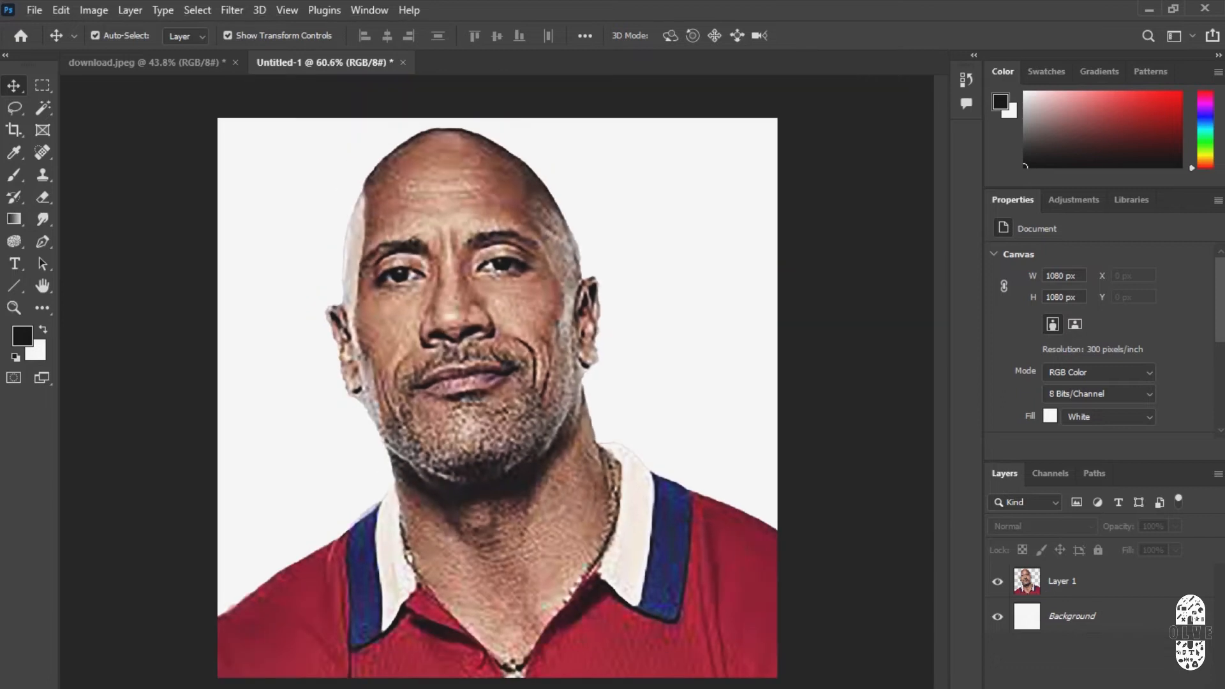
scroll(517, 415, "up", 3)
scroll(497, 383, "up", 4)
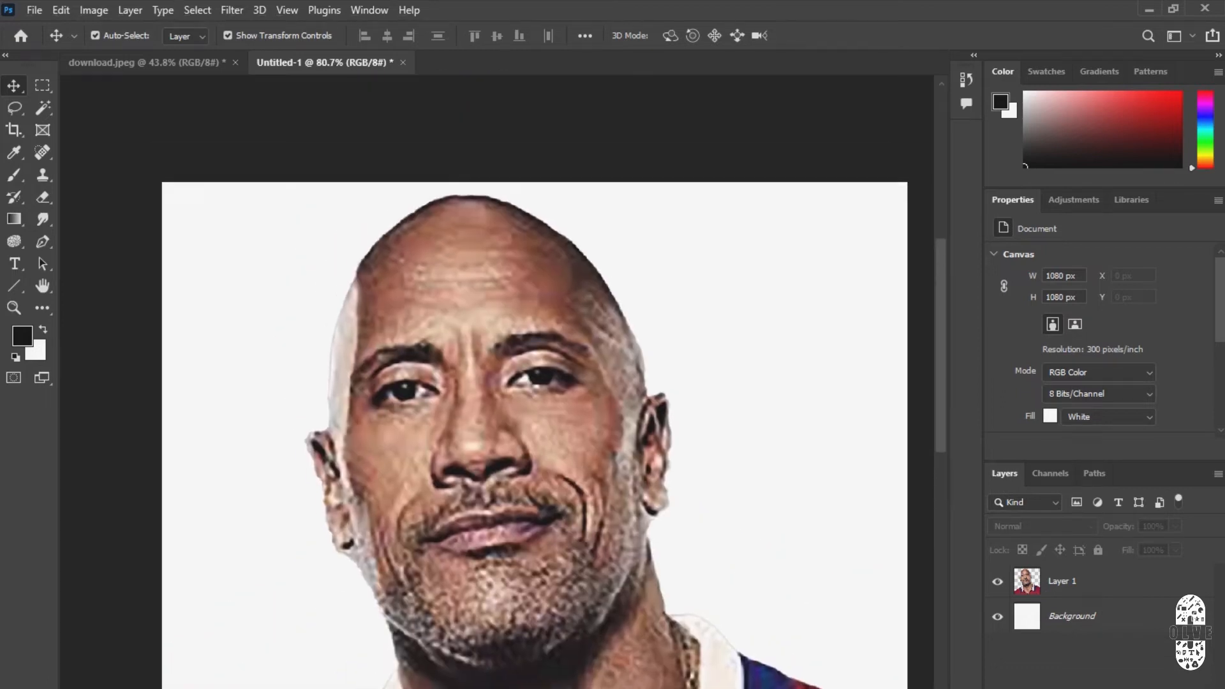
left_click_drag(498, 383, 528, 344)
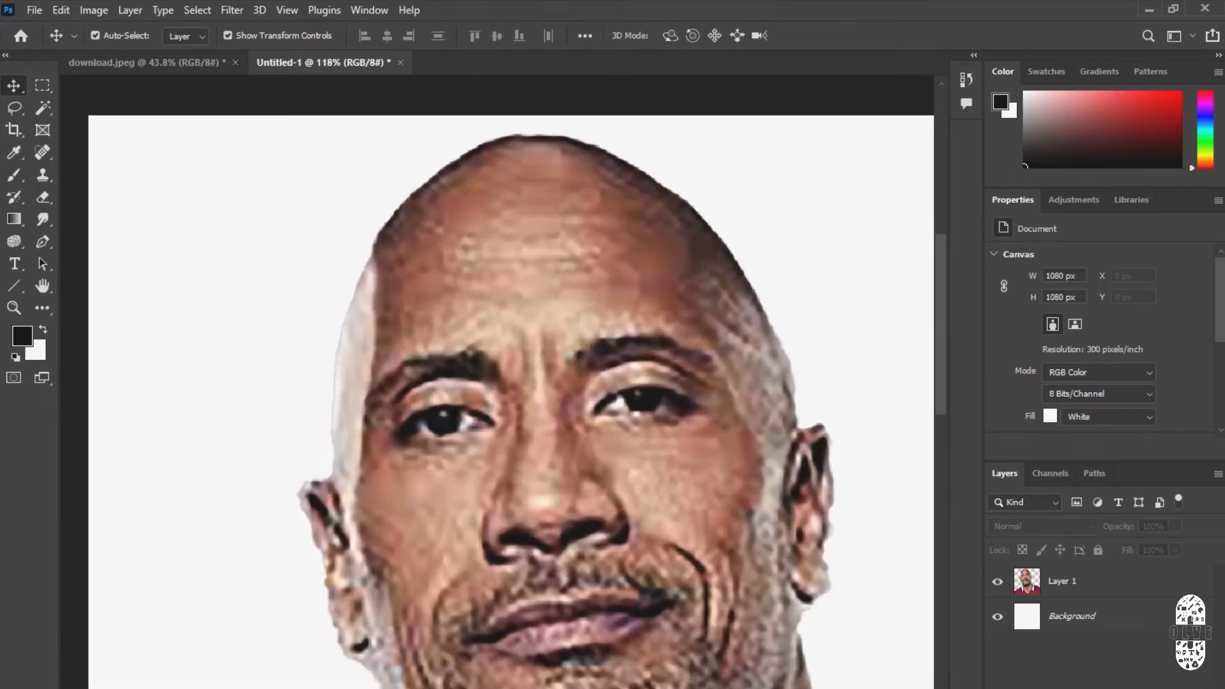
left_click(43, 219)
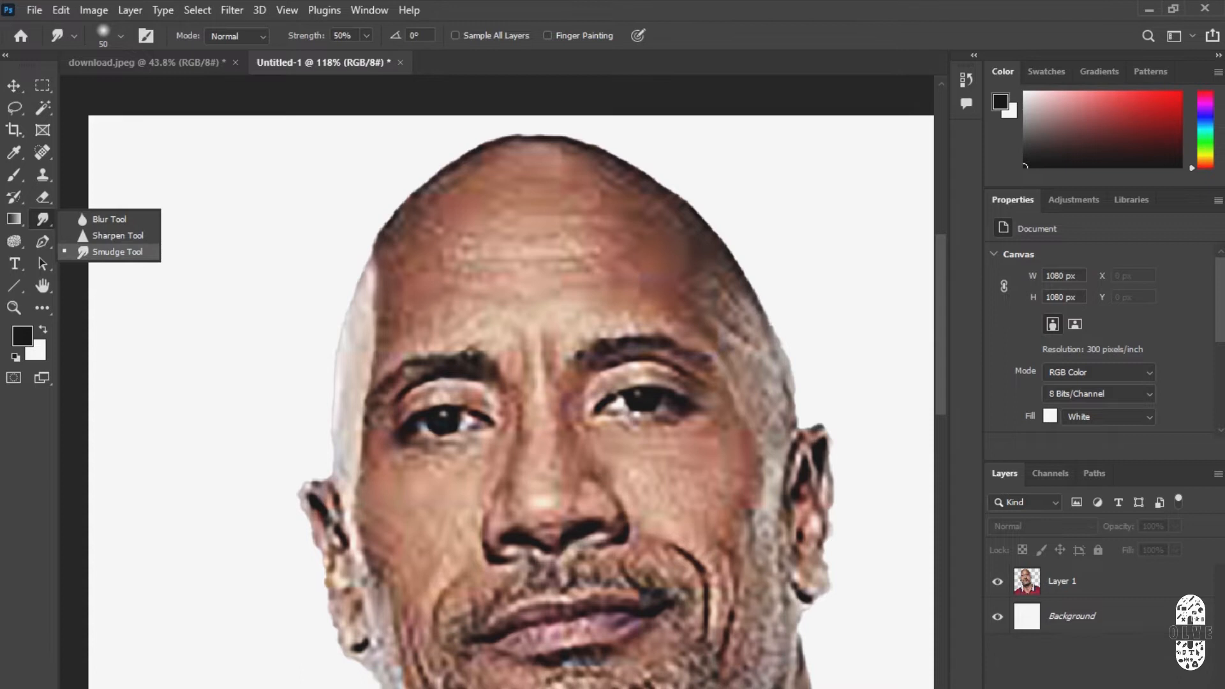
left_click(117, 251)
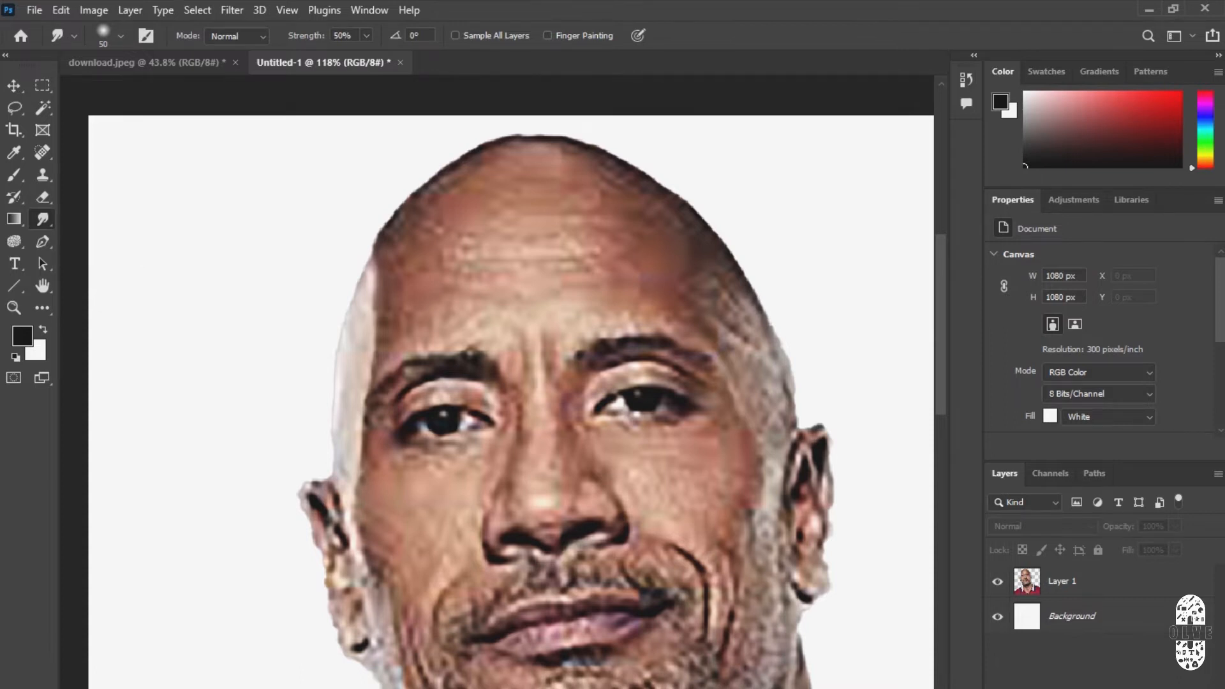
left_click(1084, 581)
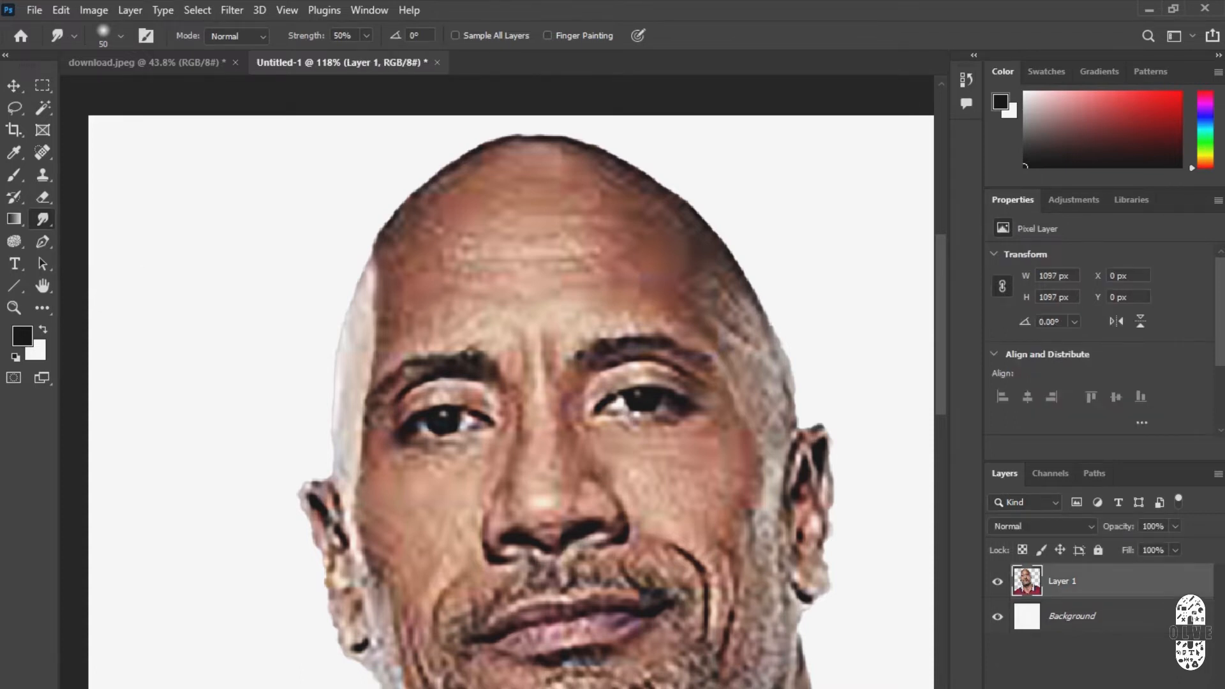
scroll(520, 259, "up", 2)
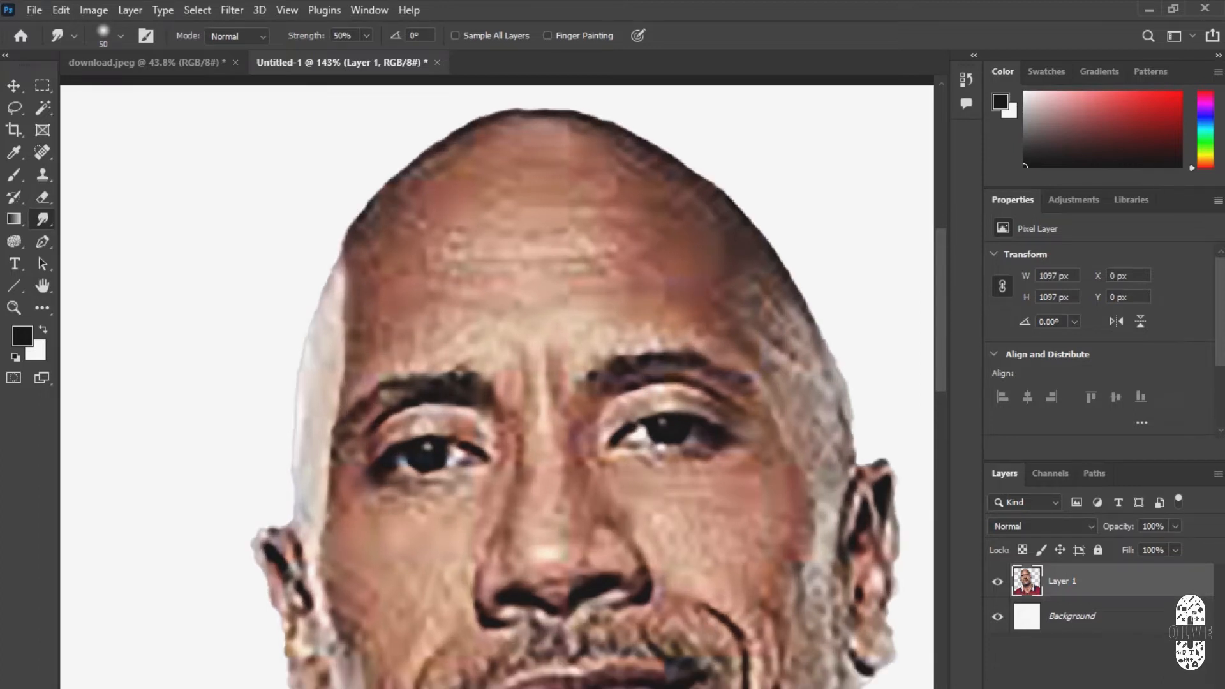
mouse_move(472, 255)
left_mouse_down()
mouse_move(433, 264)
mouse_move(458, 236)
mouse_move(450, 223)
mouse_move(413, 226)
mouse_move(396, 192)
mouse_move(424, 204)
mouse_move(413, 218)
left_mouse_up()
mouse_move(346, 276)
left_mouse_down()
mouse_move(340, 254)
mouse_move(364, 208)
mouse_move(345, 283)
mouse_move(352, 264)
mouse_move(316, 319)
mouse_move(333, 268)
mouse_move(353, 350)
left_mouse_up()
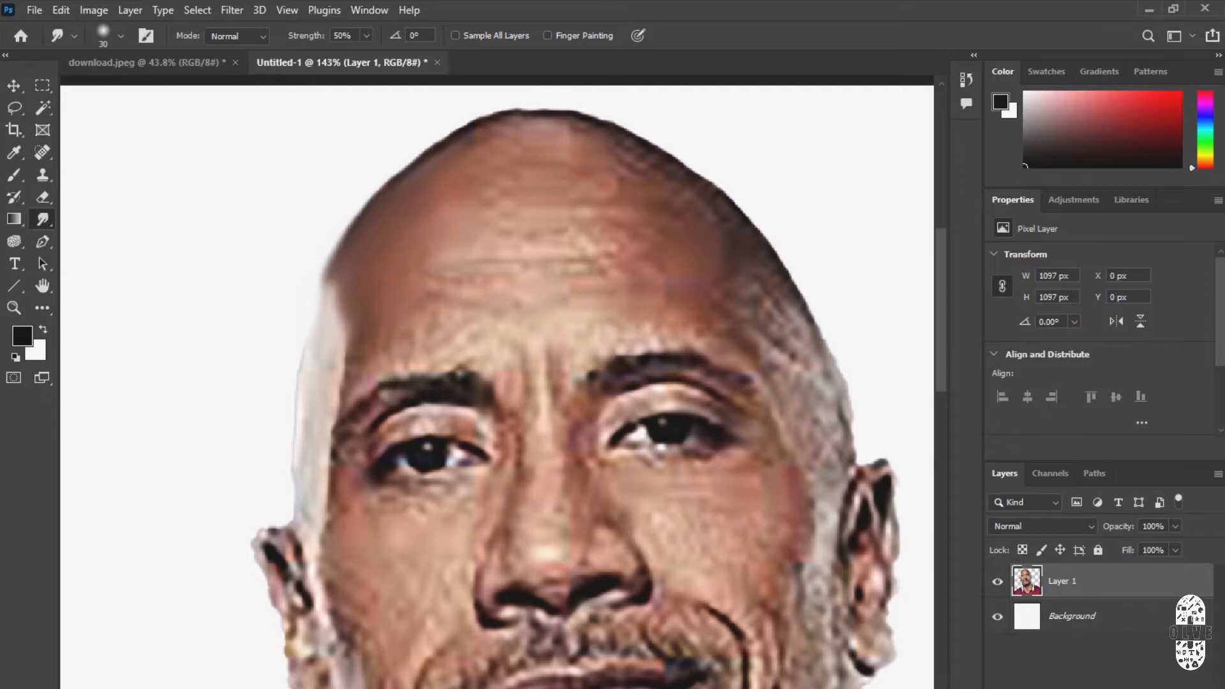
Smudge the middle of the forehead and the crown, softening the horizontal wrinkles and skin texture.
mouse_move(432, 265)
left_mouse_down()
mouse_move(444, 285)
mouse_move(627, 263)
mouse_move(511, 232)
left_mouse_up()
left_click_drag(605, 220, 560, 217)
left_click_drag(484, 191, 582, 154)
left_click_drag(528, 123, 581, 127)
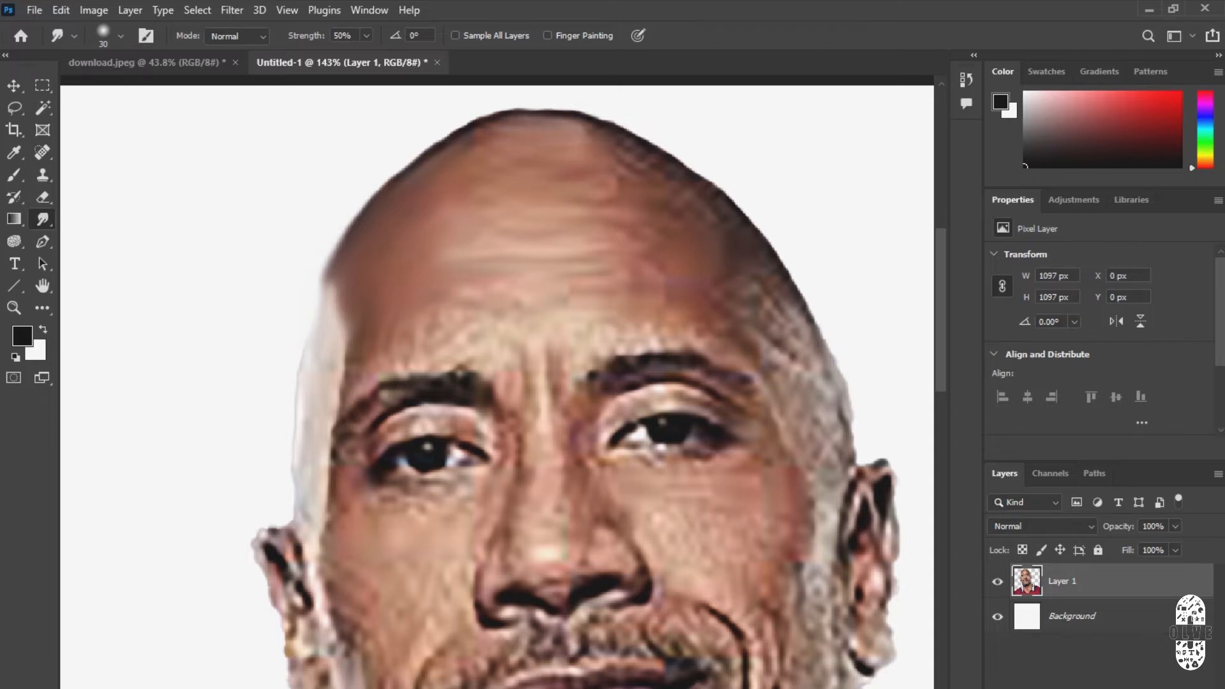
left_click_drag(477, 142, 454, 144)
Smudge the upper right part of the scalp, blending the dark shading and the head's outline up to the crown.
left_click_drag(612, 204, 467, 241)
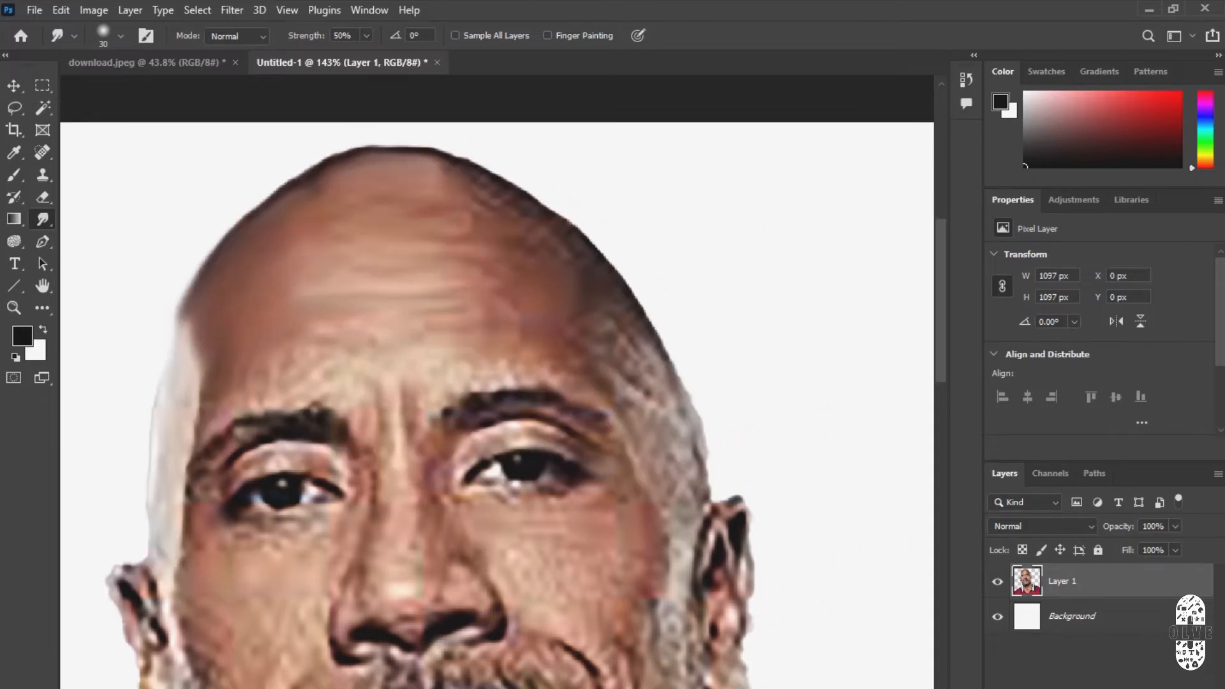
mouse_move(457, 174)
left_mouse_down()
mouse_move(510, 188)
mouse_move(496, 206)
mouse_move(488, 172)
mouse_move(595, 247)
left_mouse_up()
left_click_drag(540, 205, 601, 254)
left_click_drag(461, 203, 582, 273)
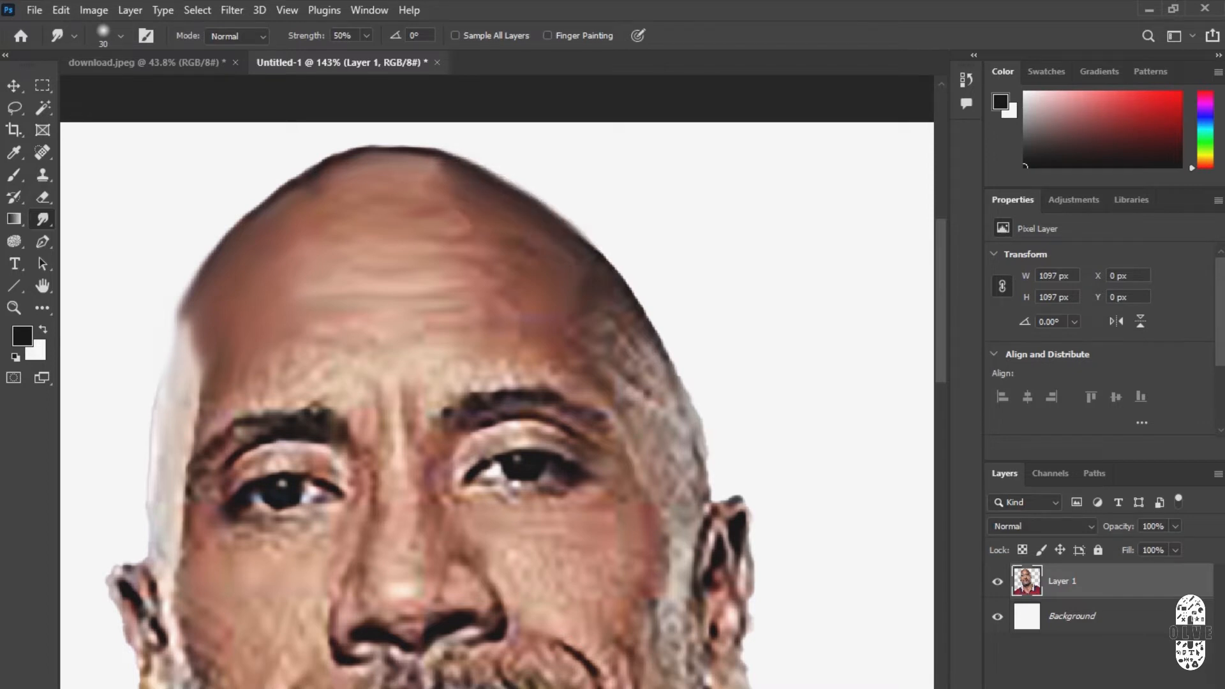
mouse_move(461, 231)
left_mouse_down()
mouse_move(514, 255)
mouse_move(513, 267)
mouse_move(514, 249)
mouse_move(479, 234)
mouse_move(499, 224)
left_mouse_up()
mouse_move(486, 211)
left_mouse_down()
mouse_move(423, 199)
mouse_move(486, 208)
left_mouse_up()
mouse_move(449, 188)
left_mouse_down()
mouse_move(412, 177)
mouse_move(418, 167)
mouse_move(511, 185)
mouse_move(493, 202)
mouse_move(507, 211)
mouse_move(540, 201)
left_mouse_up()
left_click_drag(480, 170, 516, 184)
left_click_drag(386, 152, 371, 151)
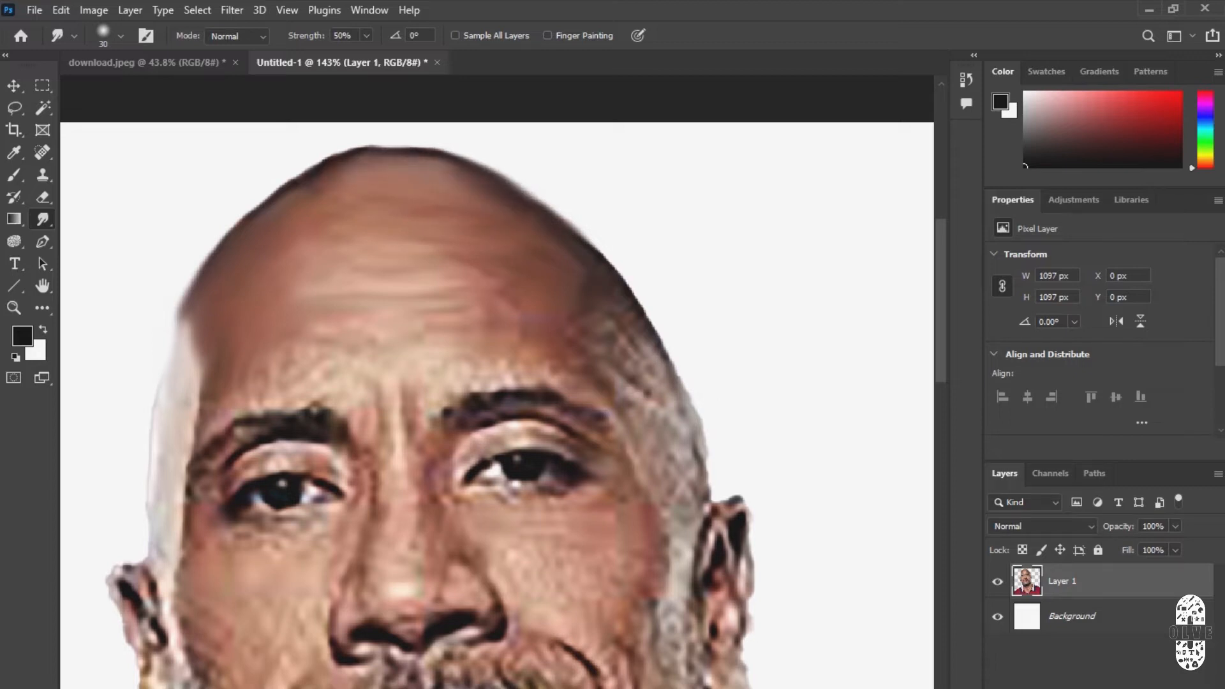
Soften the upper left edge of the head with smudge strokes following its curve.
left_click_drag(307, 189, 256, 210)
mouse_move(285, 189)
left_mouse_down()
mouse_move(336, 158)
mouse_move(320, 162)
left_mouse_up()
mouse_move(299, 172)
left_mouse_down()
mouse_move(245, 217)
mouse_move(254, 212)
left_mouse_up()
mouse_move(250, 206)
left_mouse_down()
mouse_move(233, 226)
mouse_move(262, 197)
mouse_move(215, 254)
mouse_move(242, 213)
mouse_move(230, 225)
left_mouse_up()
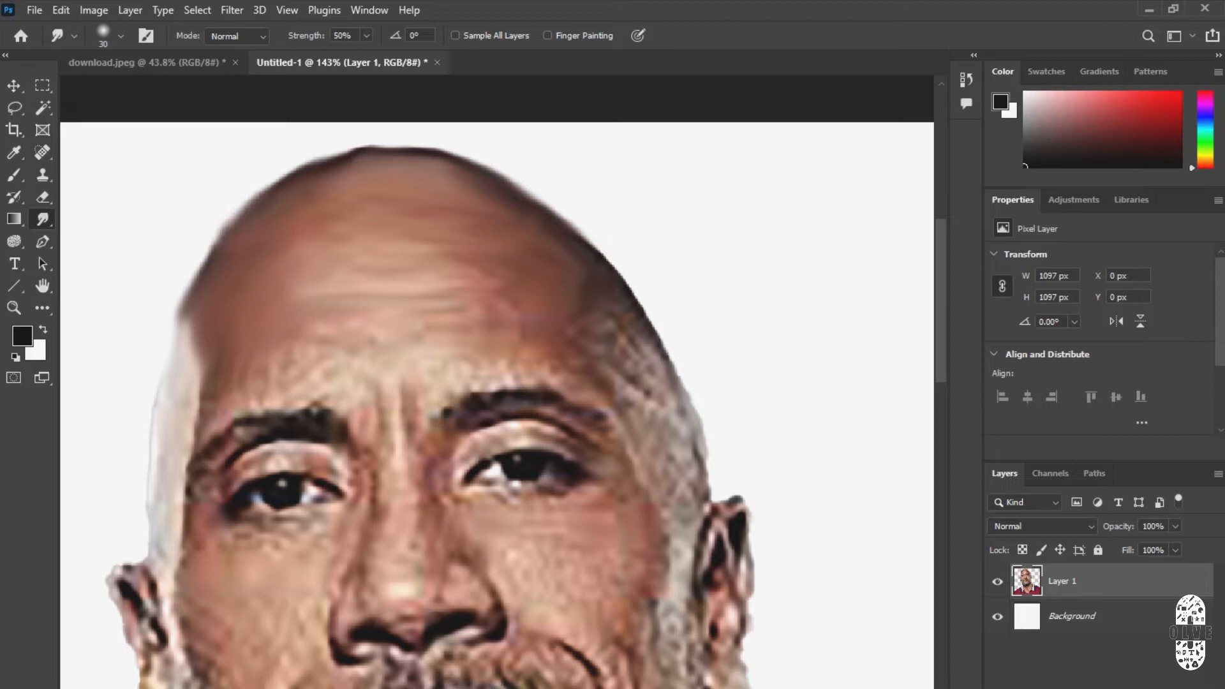
left_click_drag(349, 156, 257, 197)
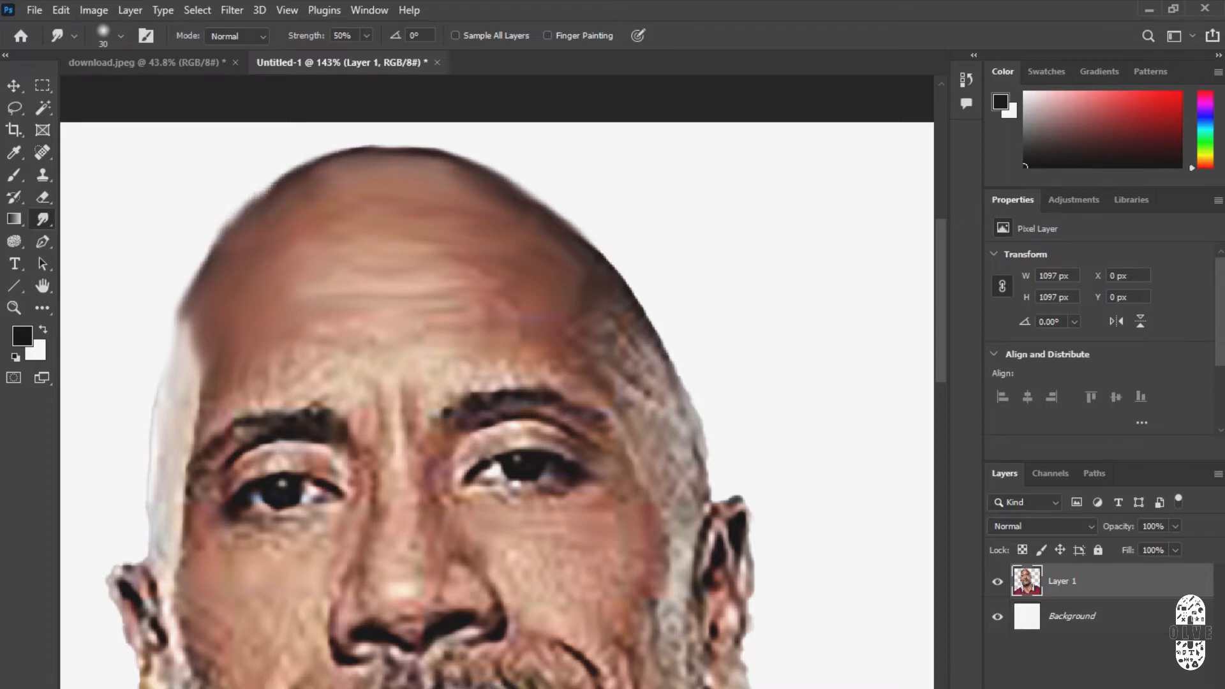
Reduce the Smudge brush to size 20 and blend the right side of the scalp down to the temple.
left_click_drag(357, 268, 296, 266)
mouse_move(529, 282)
left_mouse_down()
mouse_move(513, 291)
mouse_move(546, 329)
left_mouse_up()
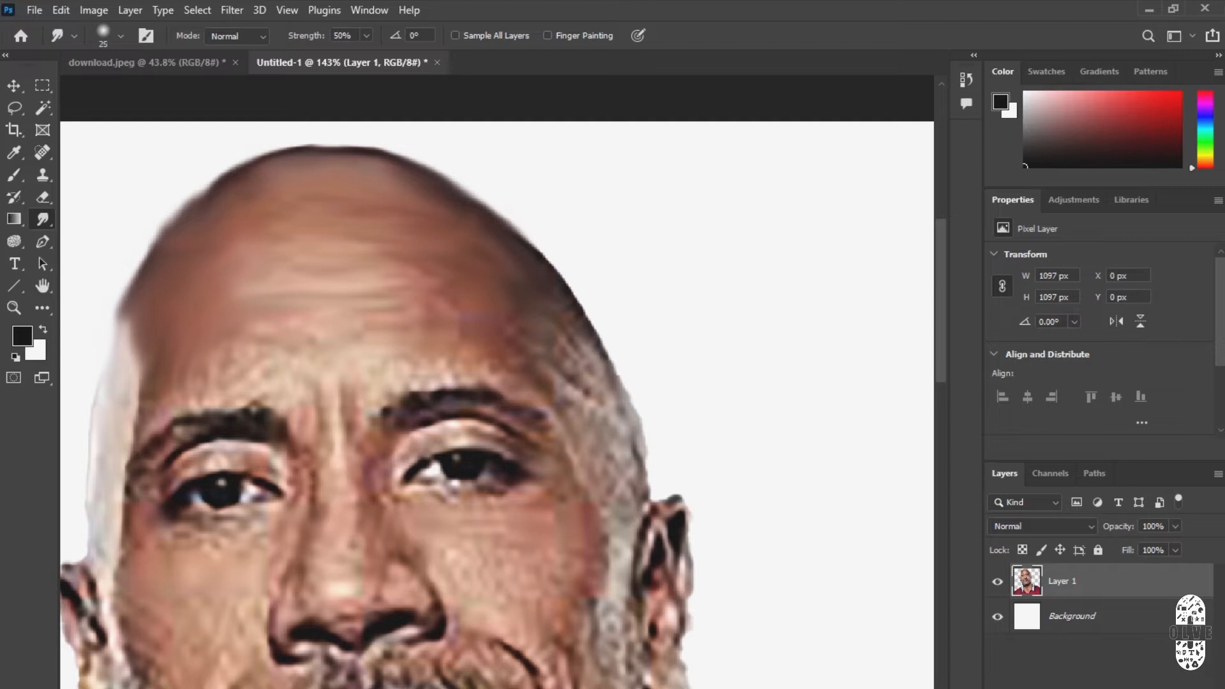
key("bracketleft")
key("bracketleft")
key("bracketleft")
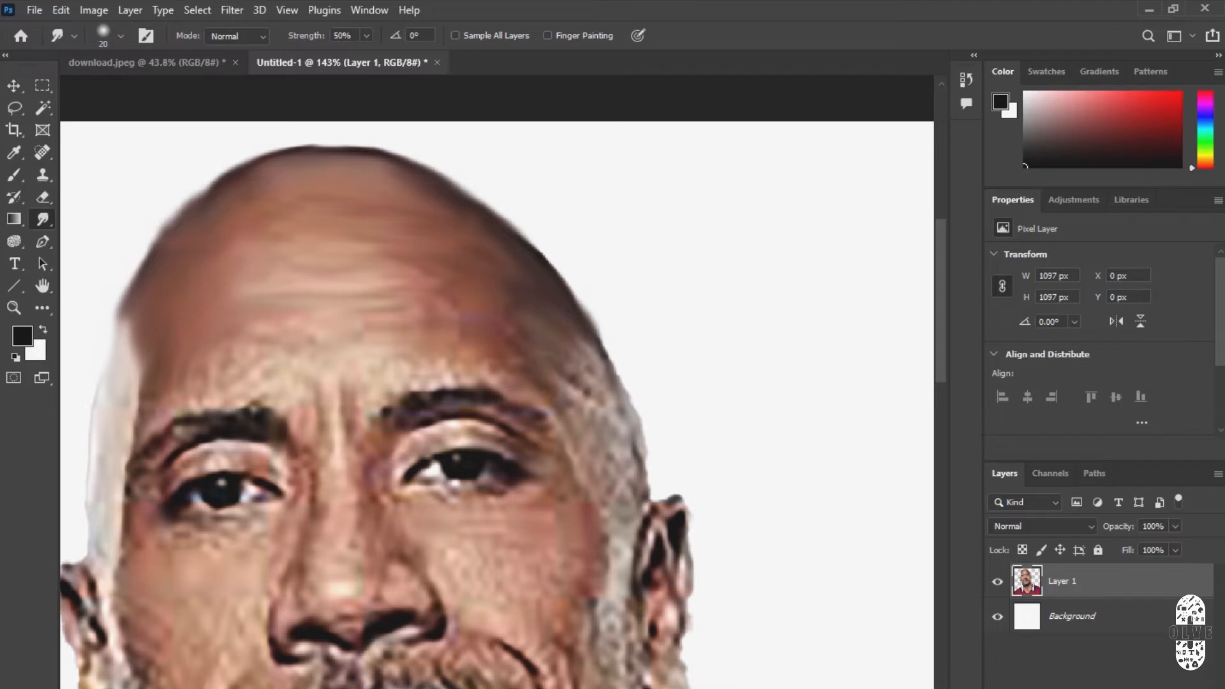
mouse_move(558, 375)
left_mouse_down()
mouse_move(621, 418)
mouse_move(643, 483)
left_mouse_up()
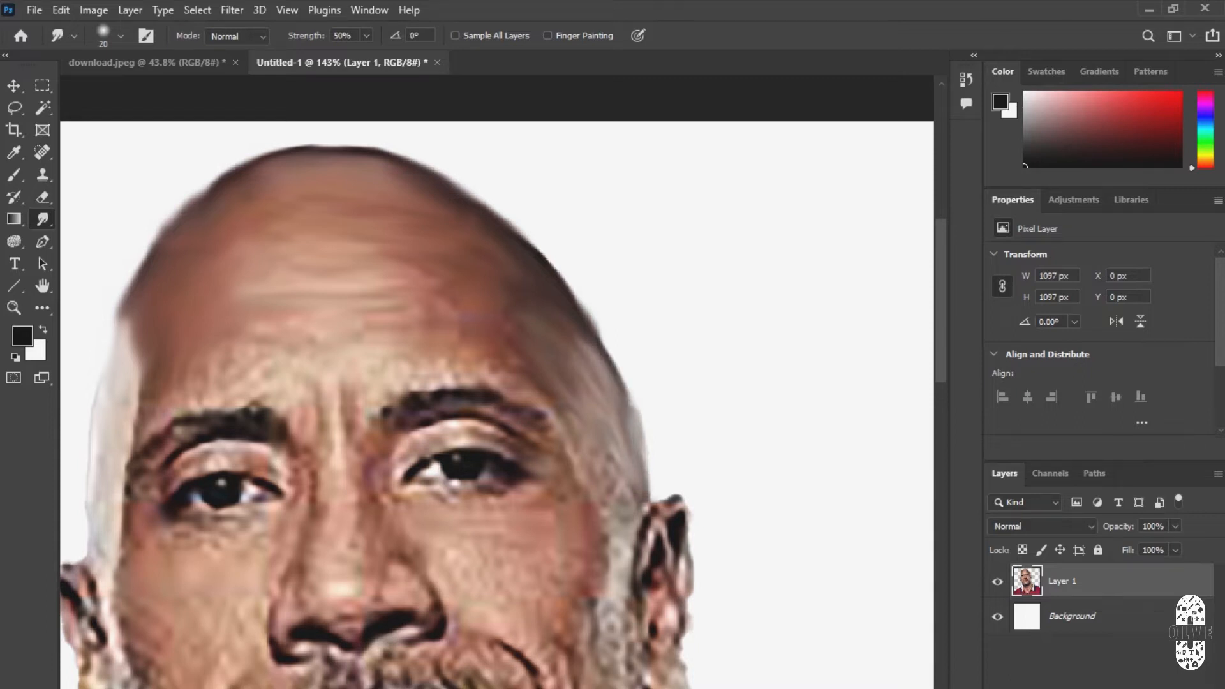
Smudge the skin from the right temple in front of the ear onto the right cheek.
scroll(621, 402, "down", 8)
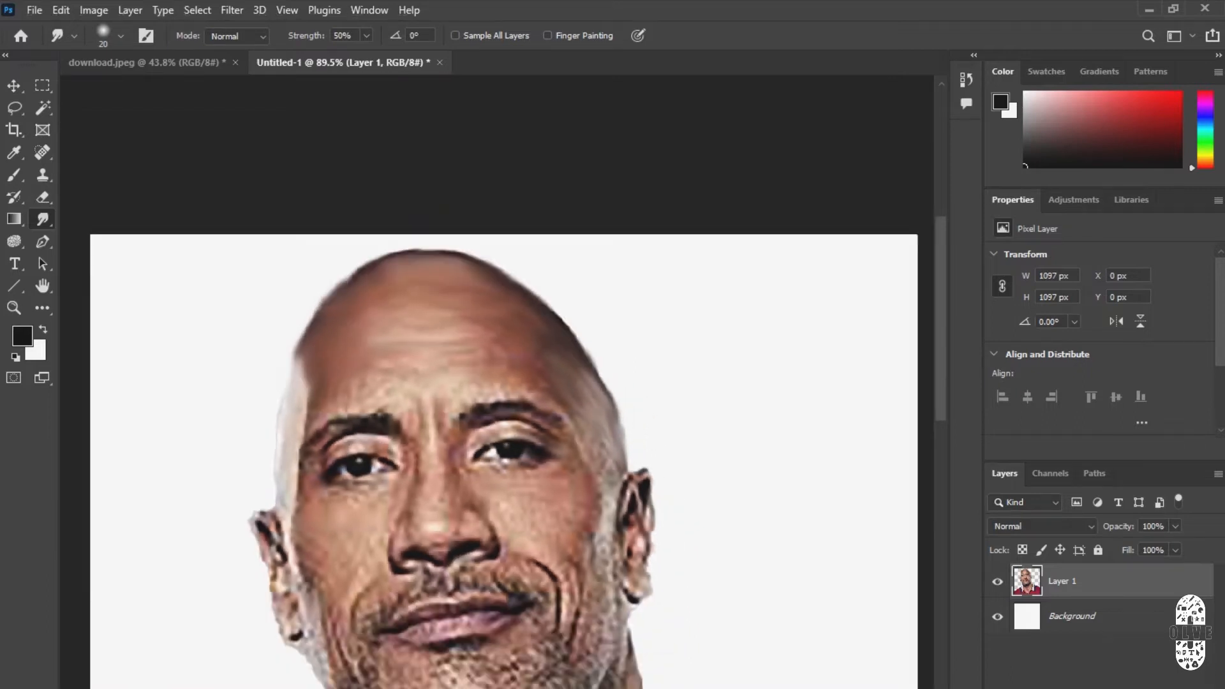
scroll(562, 126, "up", 6)
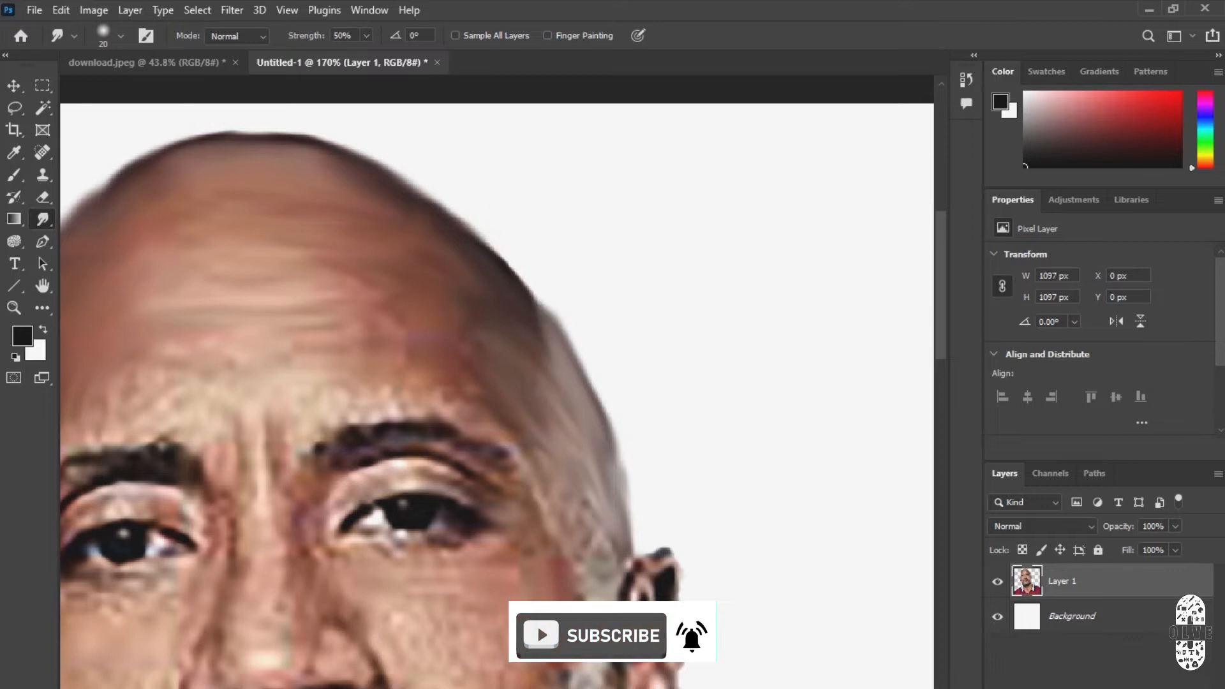
scroll(549, 377, "down", 5)
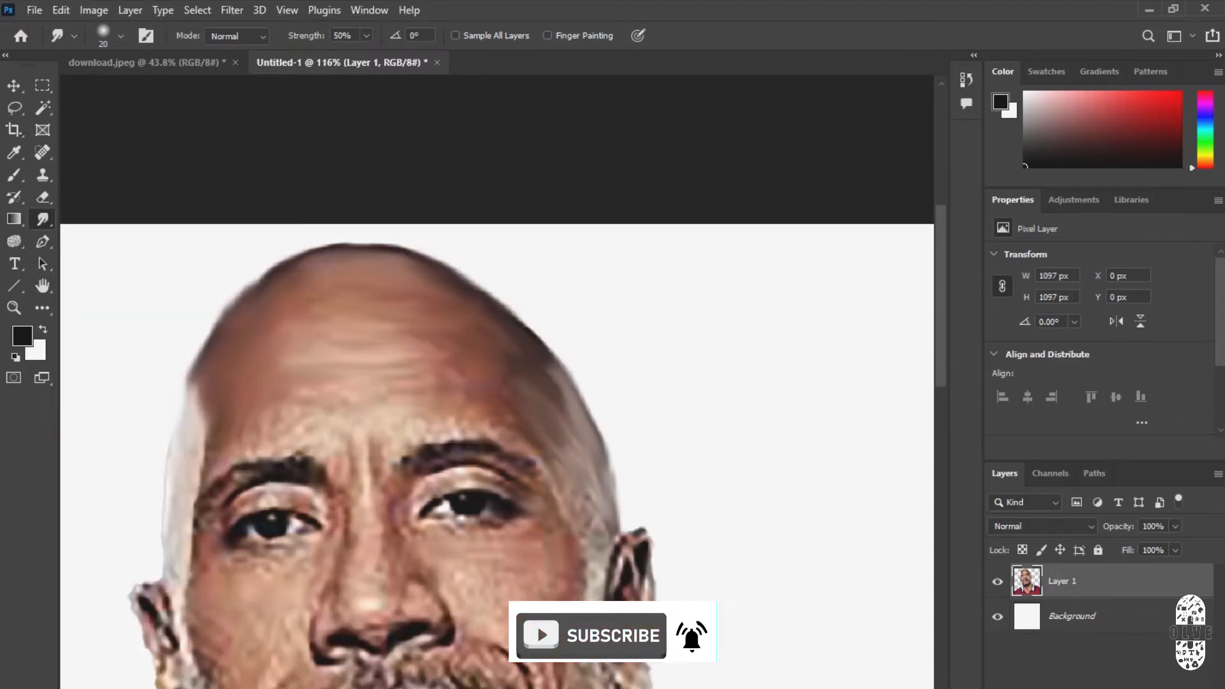
scroll(551, 176, "up", 4)
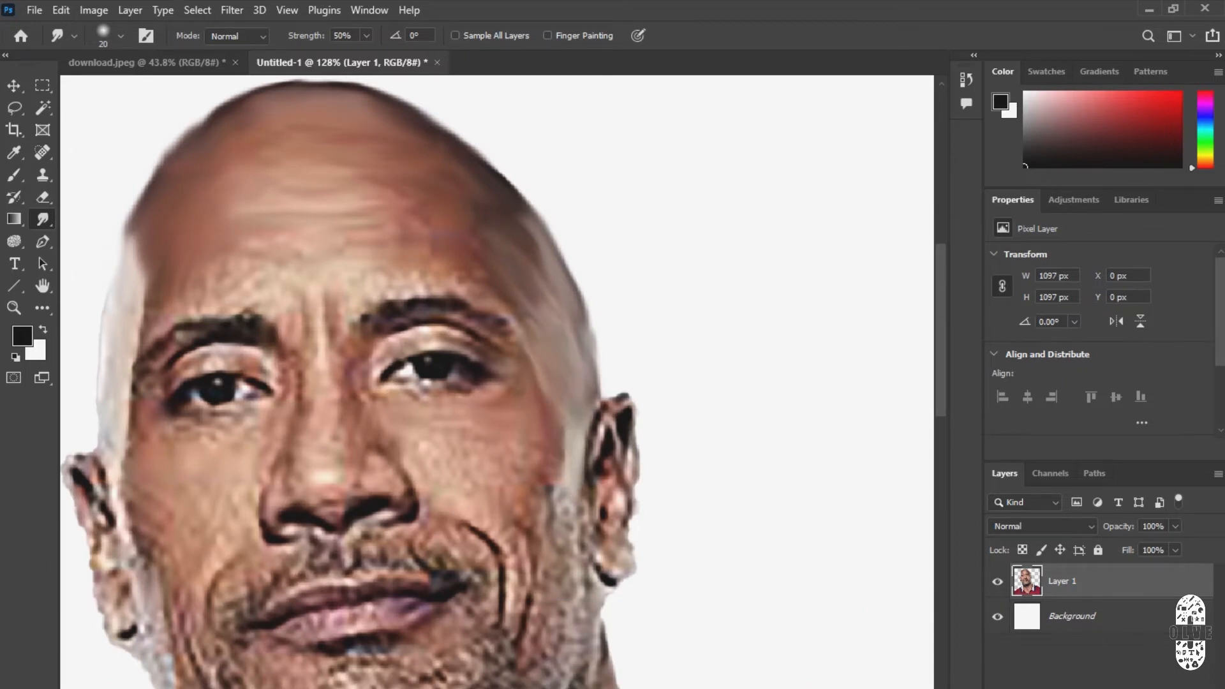
mouse_move(463, 434)
left_mouse_down()
mouse_move(417, 439)
mouse_move(498, 487)
mouse_move(433, 471)
mouse_move(500, 426)
mouse_move(548, 478)
mouse_move(532, 489)
left_mouse_up()
scroll(548, 472, "down", 2)
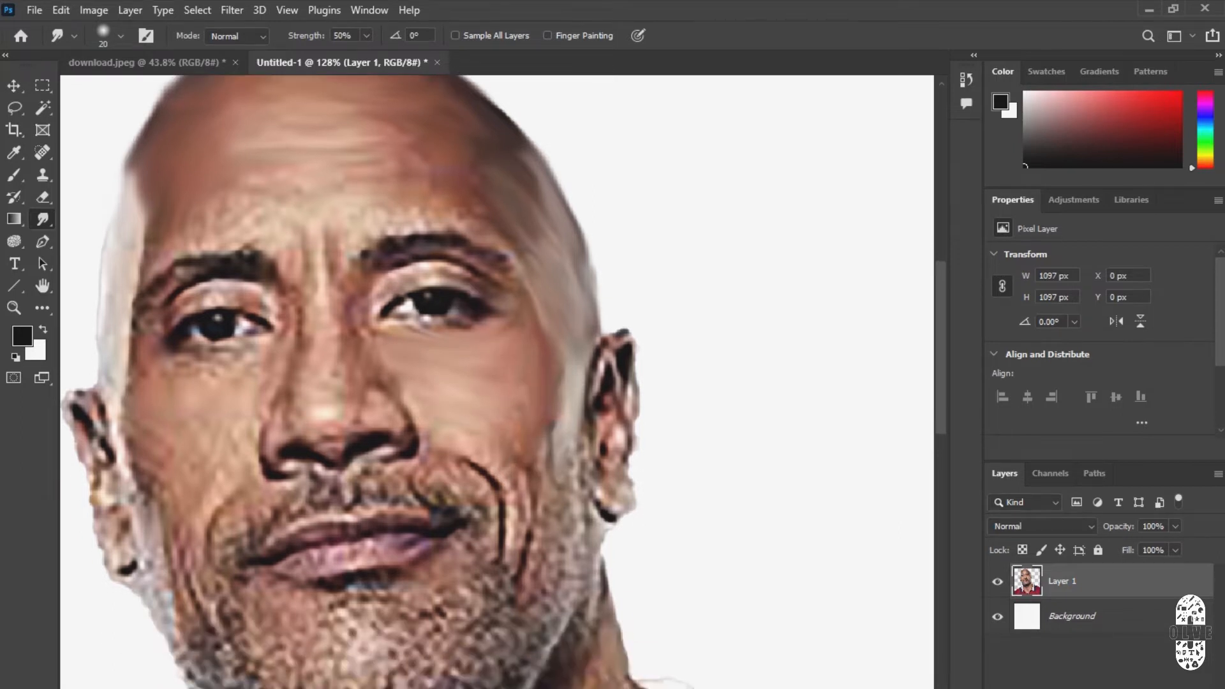
Smudge the right sideburn, outer cheek and jaw, smoothing away the stubble beside the smile line.
mouse_move(552, 439)
left_mouse_down()
mouse_move(563, 487)
mouse_move(592, 504)
mouse_move(579, 573)
mouse_move(556, 480)
left_mouse_up()
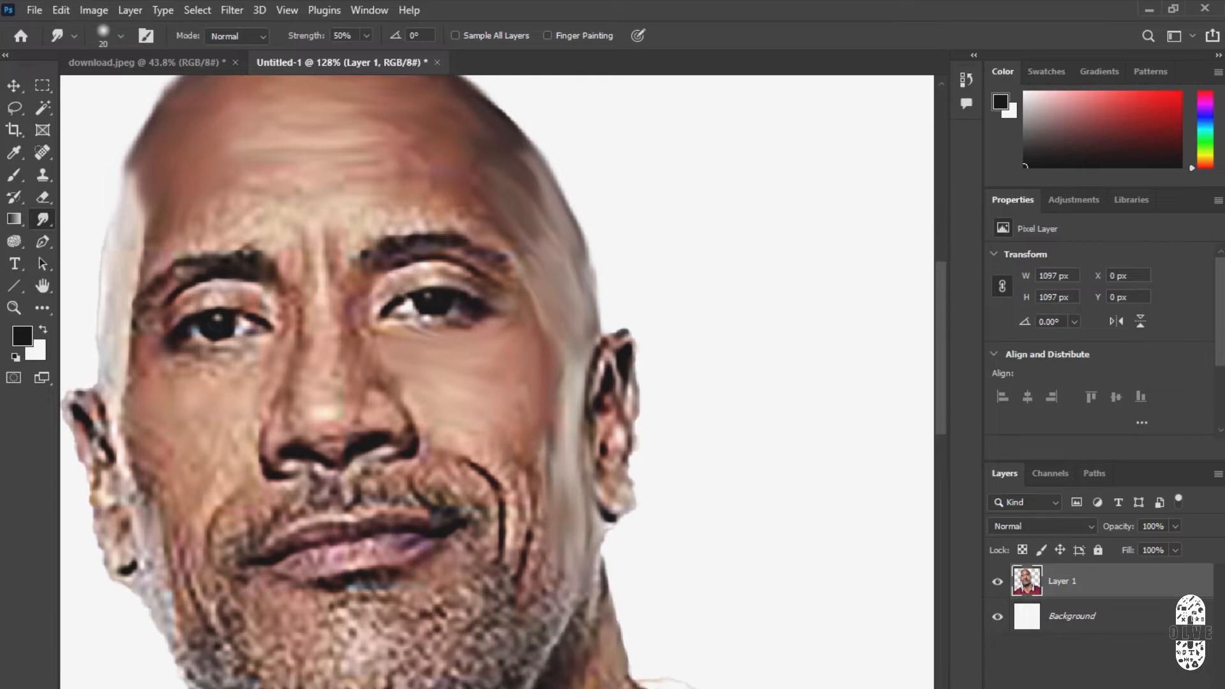
mouse_move(539, 543)
left_mouse_down()
mouse_move(551, 445)
mouse_move(515, 536)
left_mouse_up()
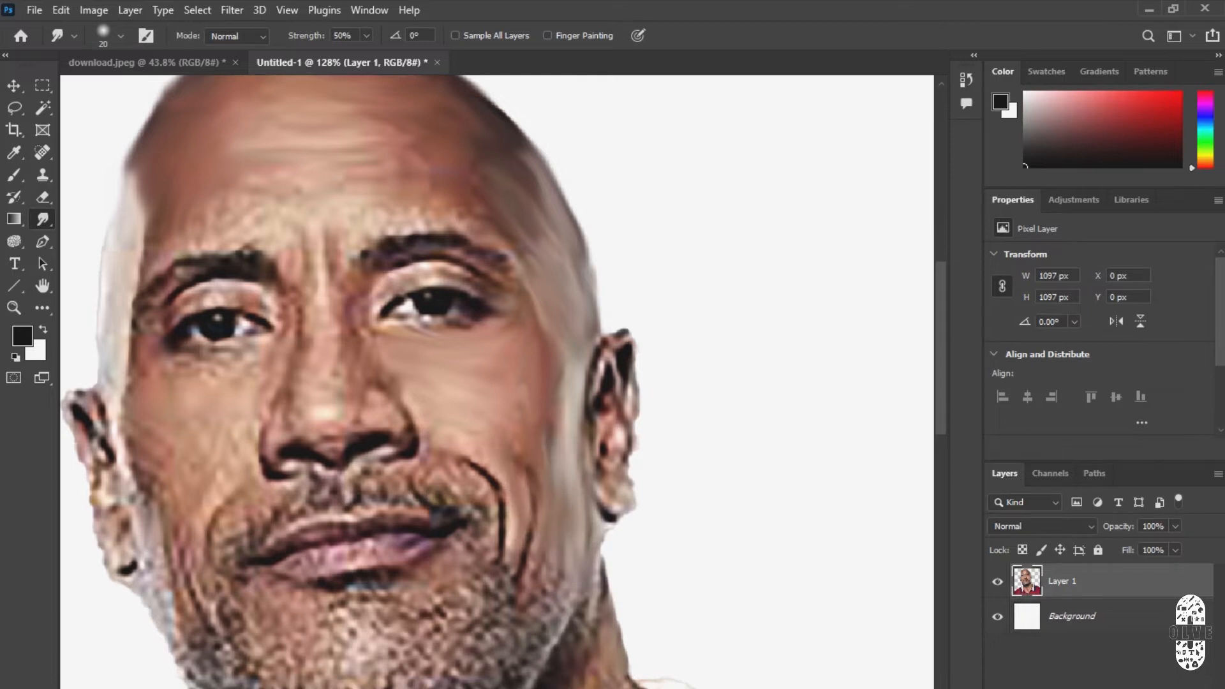
mouse_move(502, 487)
left_mouse_down()
mouse_move(465, 438)
mouse_move(508, 454)
left_mouse_up()
mouse_move(539, 504)
left_mouse_down()
mouse_move(513, 445)
mouse_move(523, 423)
left_mouse_up()
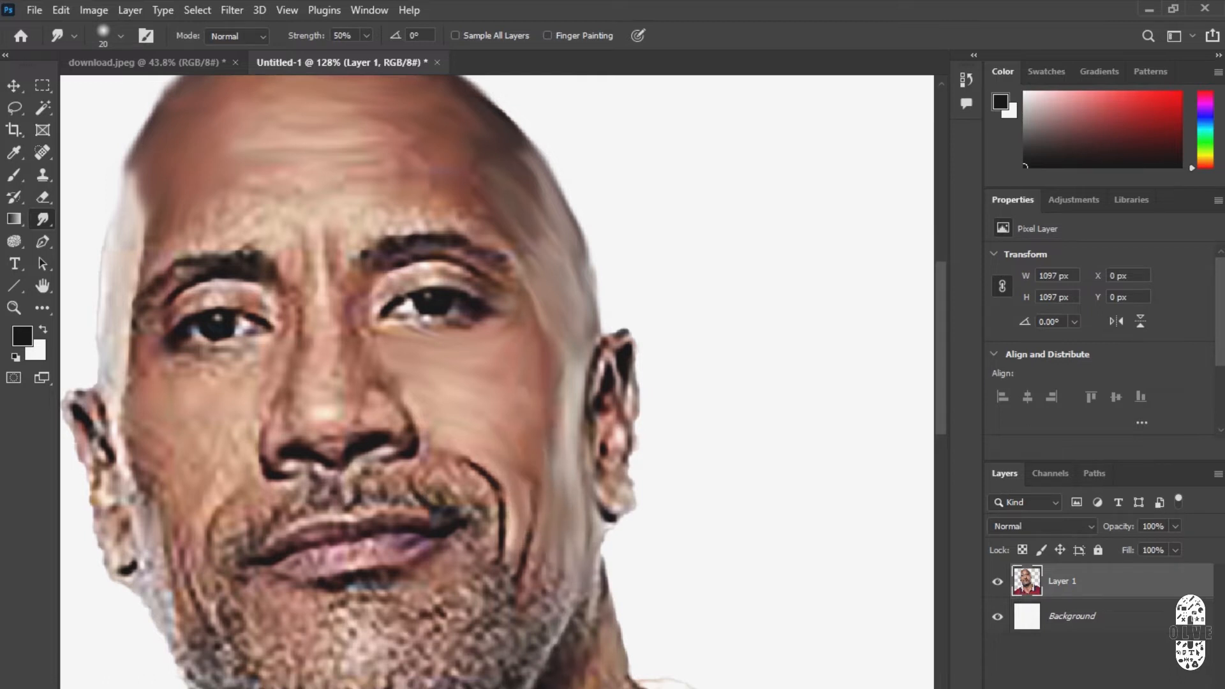
mouse_move(532, 531)
left_mouse_down()
mouse_move(536, 422)
mouse_move(524, 467)
mouse_move(517, 457)
left_mouse_up()
mouse_move(534, 442)
left_mouse_down()
mouse_move(535, 413)
mouse_move(535, 446)
left_mouse_up()
scroll(541, 421, "down", 1)
left_click_drag(545, 403, 530, 476)
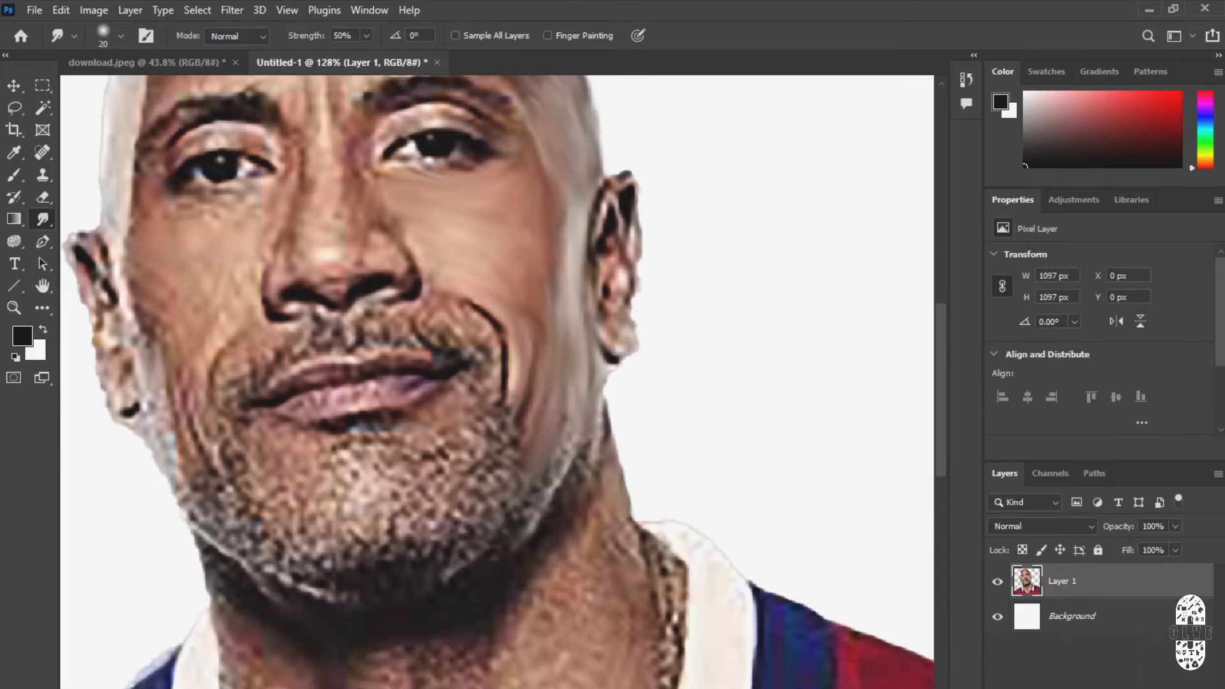
mouse_move(563, 433)
left_mouse_down()
mouse_move(559, 482)
mouse_move(564, 416)
left_mouse_up()
Smudge the skin below the right eye and beside the nose, following the curve of the lower eyelid.
mouse_move(529, 331)
left_mouse_down()
mouse_move(580, 314)
mouse_move(610, 376)
left_mouse_up()
left_click_drag(532, 229, 533, 307)
scroll(532, 306, "up", 3)
left_click_drag(454, 355, 470, 378)
mouse_move(481, 434)
left_mouse_down()
mouse_move(468, 377)
mouse_move(417, 303)
left_mouse_up()
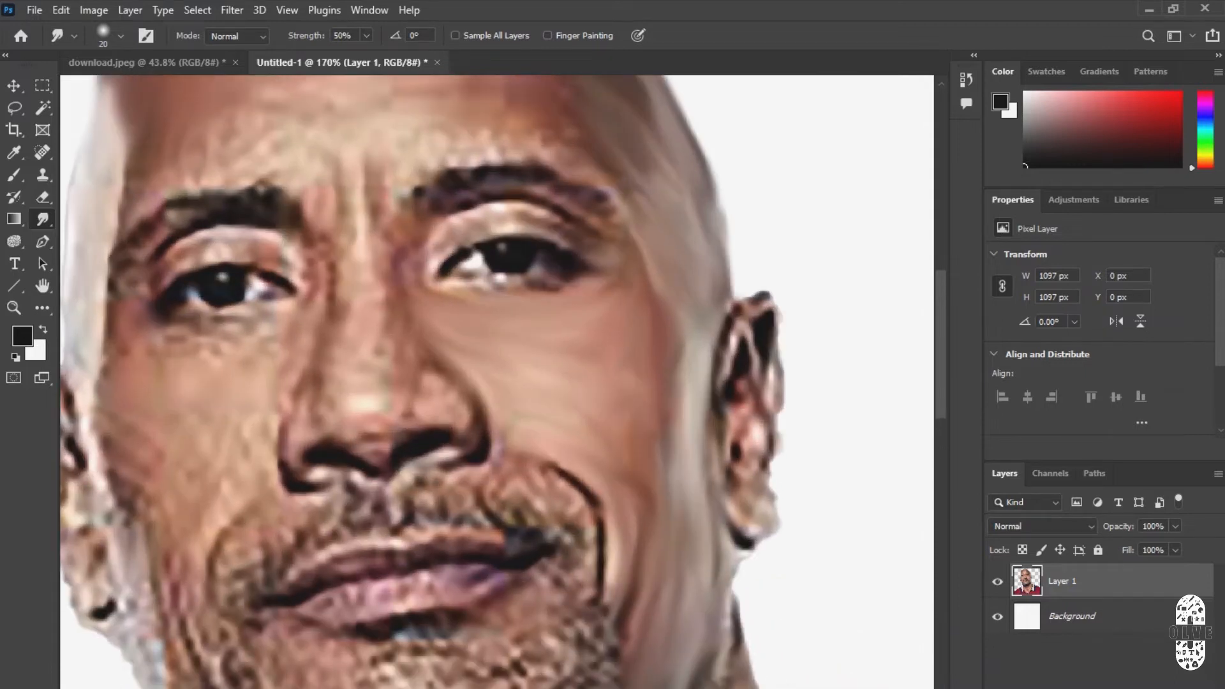
left_click_drag(540, 291, 413, 308)
left_click_drag(524, 294, 605, 278)
left_click_drag(564, 288, 507, 304)
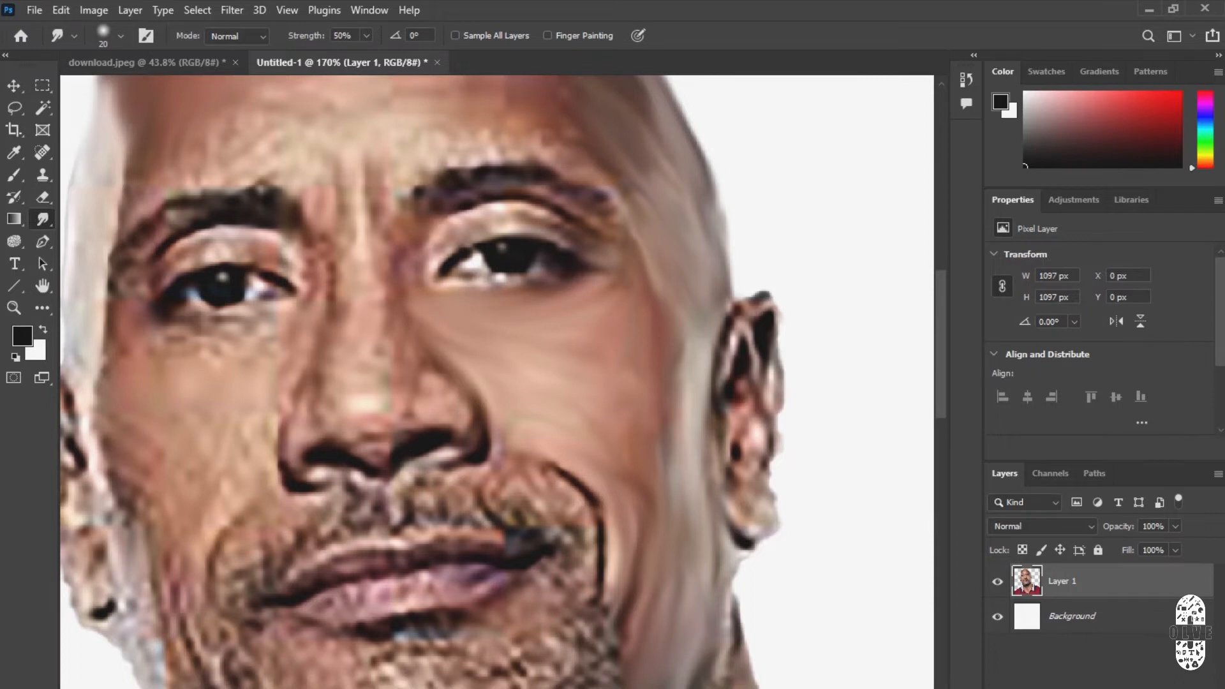
Smudge the right eyebrow and upper eyelid into smooth painted strokes and blend the skin around the eye.
mouse_move(490, 219)
left_mouse_down()
mouse_move(422, 265)
mouse_move(438, 233)
mouse_move(570, 236)
mouse_move(539, 223)
mouse_move(606, 246)
mouse_move(536, 220)
left_mouse_up()
mouse_move(606, 200)
left_mouse_down()
mouse_move(539, 178)
mouse_move(600, 182)
left_mouse_up()
mouse_move(542, 186)
left_mouse_down()
mouse_move(501, 182)
mouse_move(488, 163)
mouse_move(456, 172)
mouse_move(412, 205)
mouse_move(477, 184)
mouse_move(491, 204)
mouse_move(453, 211)
mouse_move(429, 242)
left_mouse_up()
left_click_drag(495, 211, 582, 225)
left_click_drag(554, 230, 517, 312)
scroll(453, 249, "up", 4)
left_click_drag(510, 263, 533, 284)
scroll(522, 278, "down", 4)
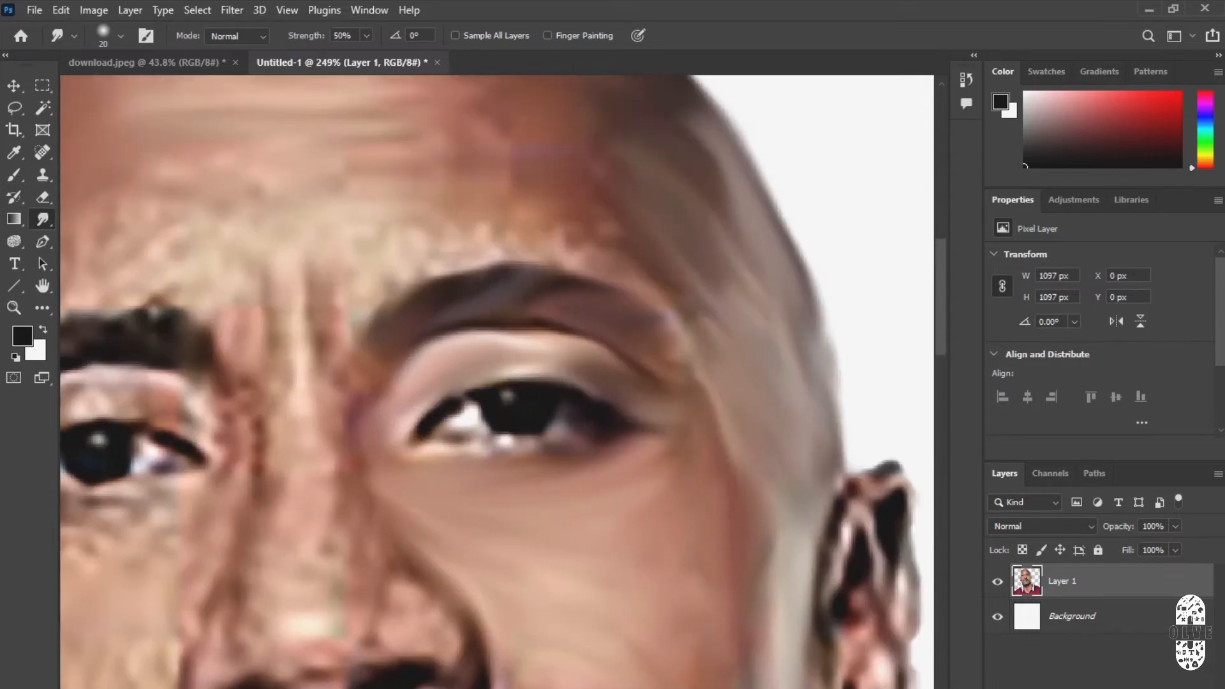
Smudge the lower forehead just above the right eyebrow.
scroll(522, 279, "down", 2)
scroll(466, 262, "up", 2)
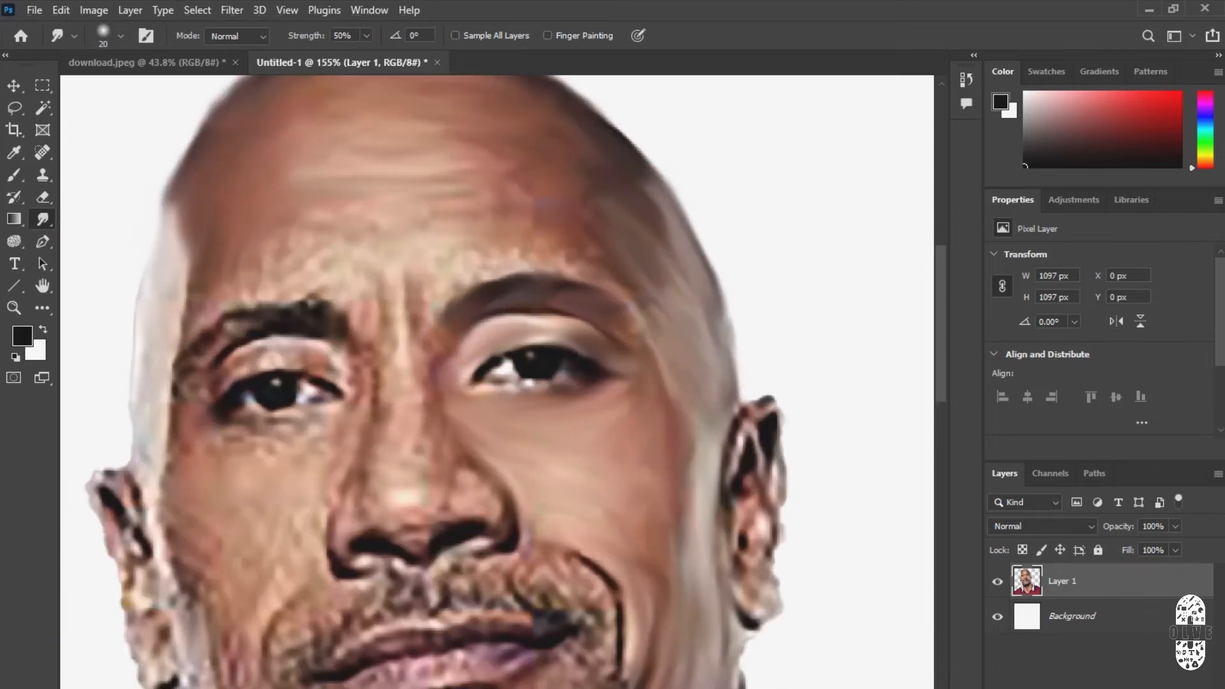
mouse_move(478, 260)
left_mouse_down()
mouse_move(458, 250)
mouse_move(495, 240)
left_mouse_up()
mouse_move(458, 284)
left_mouse_down()
mouse_move(445, 301)
mouse_move(529, 274)
mouse_move(514, 250)
left_mouse_up()
left_click_drag(596, 271, 449, 241)
Smudge the frown lines between the eyebrows down to the bridge of the nose.
mouse_move(431, 344)
left_mouse_down()
mouse_move(435, 311)
mouse_move(408, 273)
left_mouse_up()
left_click_drag(388, 323, 380, 282)
mouse_move(380, 357)
left_mouse_down()
mouse_move(366, 338)
mouse_move(385, 297)
mouse_move(409, 310)
left_mouse_up()
left_click_drag(307, 299, 426, 311)
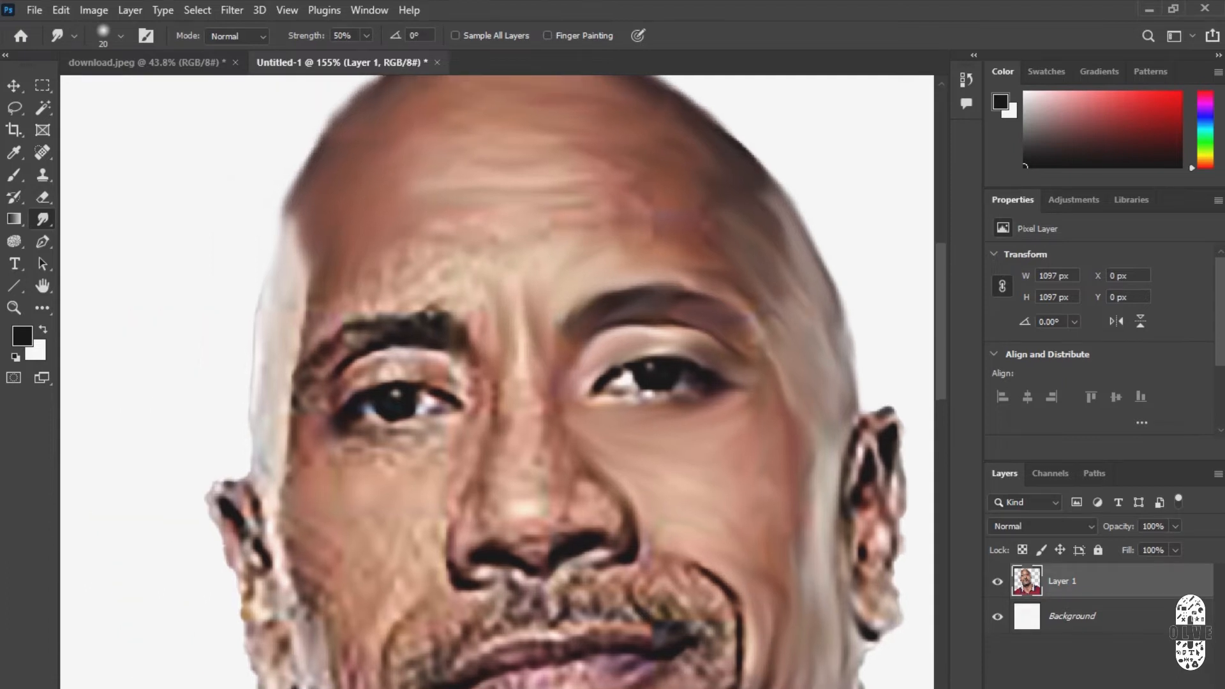
Smudge the lower forehead above the left eyebrow and across its centre into smooth skin strokes.
mouse_move(409, 268)
left_mouse_down()
mouse_move(451, 287)
mouse_move(393, 287)
mouse_move(334, 309)
left_mouse_up()
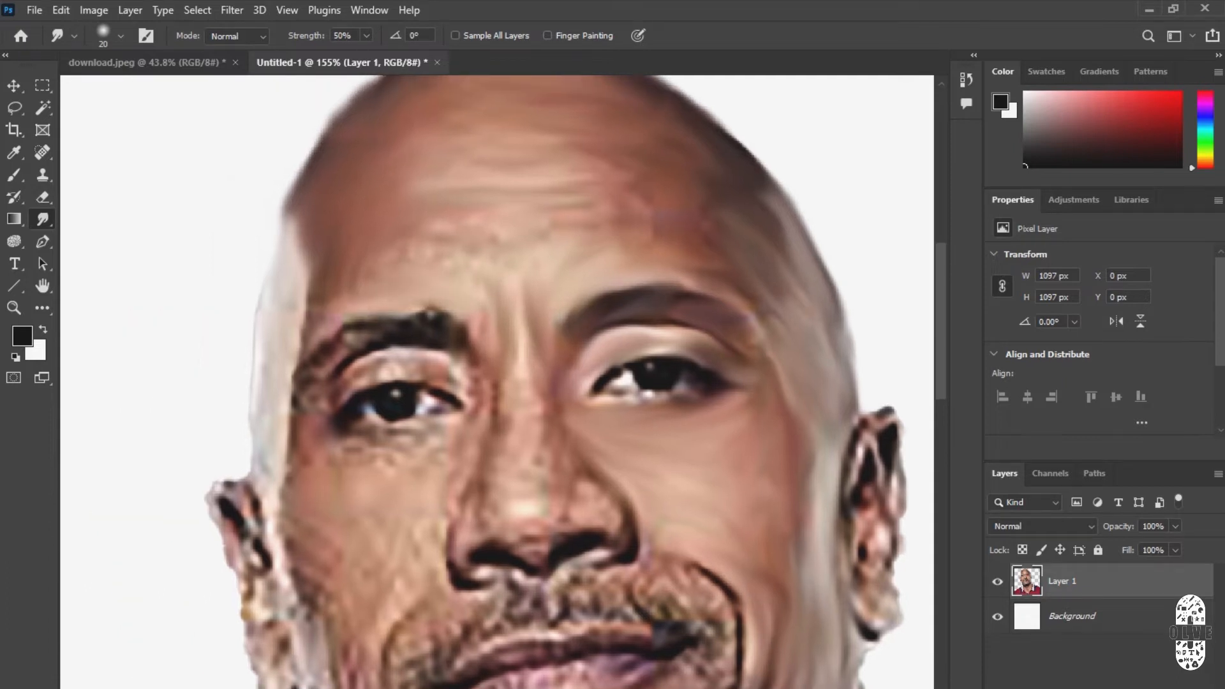
mouse_move(472, 253)
left_mouse_down()
mouse_move(426, 239)
mouse_move(508, 212)
left_mouse_up()
left_click_drag(546, 225, 519, 234)
left_click_drag(548, 319, 429, 243)
Reduce the Smudge brush to 9 px and smooth the white of the right eye beside the nose.
scroll(542, 312, "up", 3)
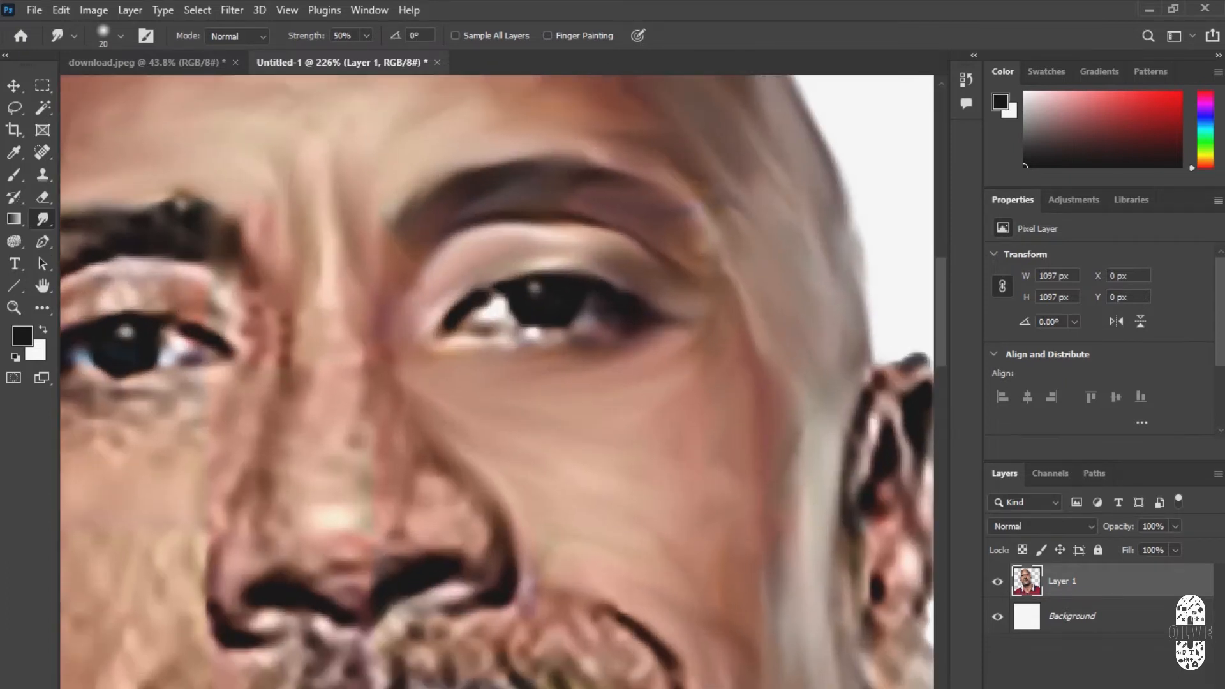
key("bracketleft")
mouse_move(503, 297)
left_mouse_down()
mouse_move(466, 324)
mouse_move(495, 330)
mouse_move(467, 327)
left_mouse_up()
left_click_drag(484, 317, 466, 331)
mouse_move(500, 312)
left_mouse_down()
mouse_move(515, 325)
mouse_move(505, 298)
left_mouse_up()
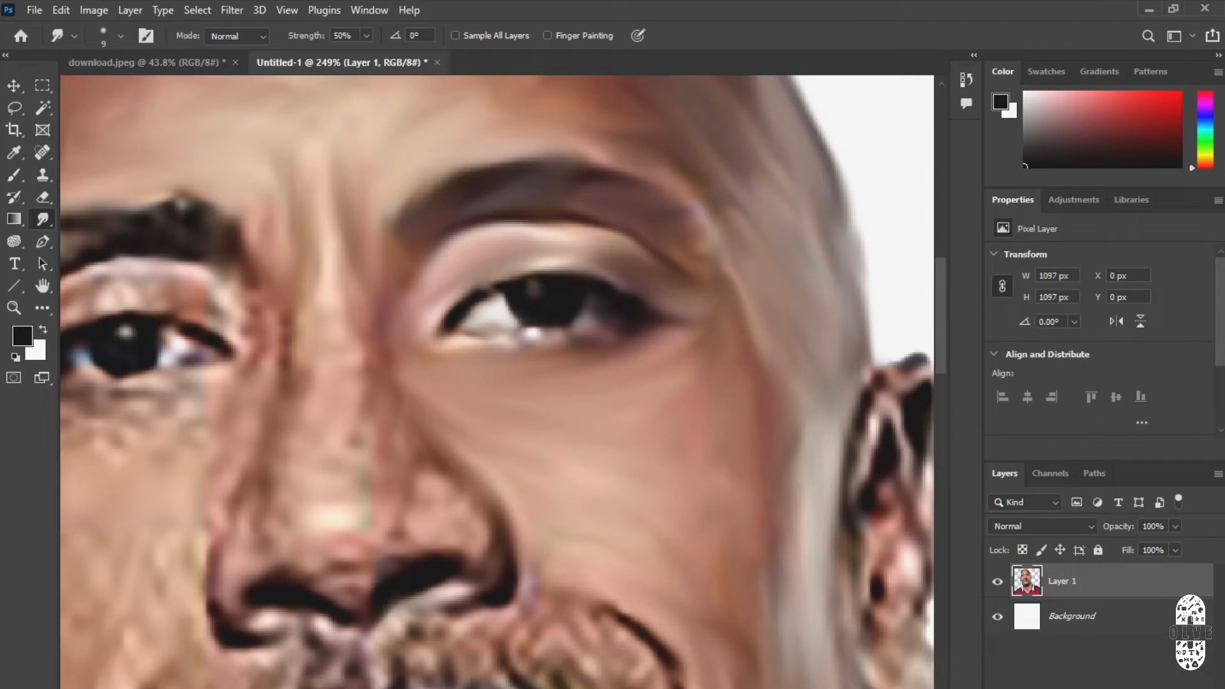
Smudge the right eye's lower lid, outer white, iris and upper lash line into clean, smooth shapes.
mouse_move(542, 331)
left_mouse_down()
mouse_move(503, 342)
mouse_move(624, 333)
left_mouse_up()
left_click_drag(601, 311, 581, 326)
mouse_move(591, 319)
left_mouse_down()
mouse_move(612, 309)
mouse_move(585, 321)
left_mouse_up()
left_click_drag(508, 303, 532, 329)
mouse_move(512, 302)
left_mouse_down()
mouse_move(557, 330)
mouse_move(547, 331)
left_mouse_up()
mouse_move(441, 326)
left_mouse_down()
mouse_move(465, 299)
mouse_move(440, 334)
left_mouse_up()
mouse_move(483, 292)
left_mouse_down()
mouse_move(556, 270)
mouse_move(656, 309)
left_mouse_up()
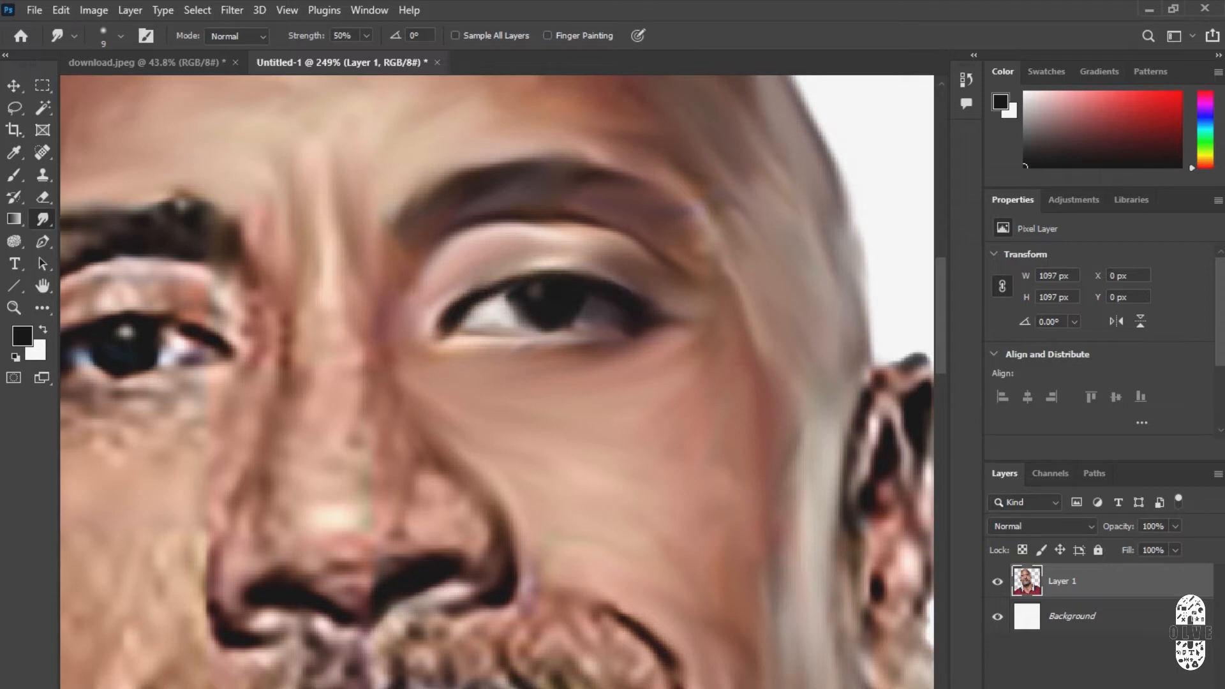
Smudge the left eyebrow along its hair direction and smooth the upper eyelid beneath it.
scroll(581, 340, "down", 8)
left_click_drag(549, 339, 676, 341)
scroll(542, 341, "up", 4)
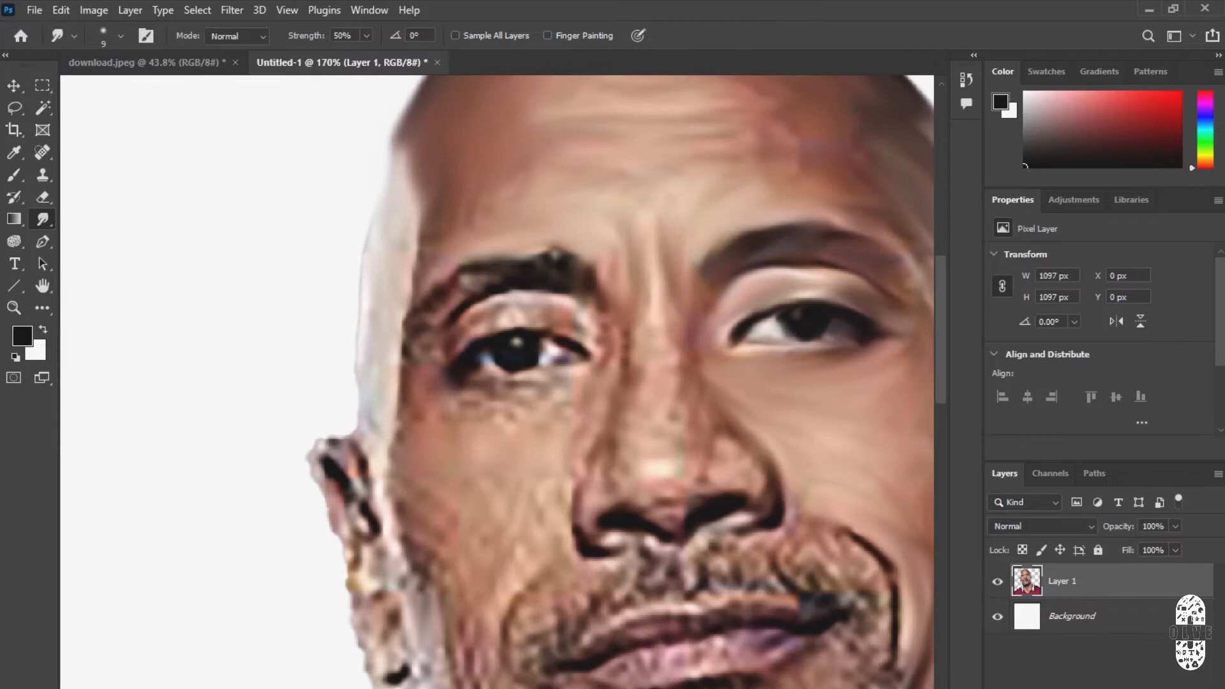
left_click_drag(540, 257, 457, 277)
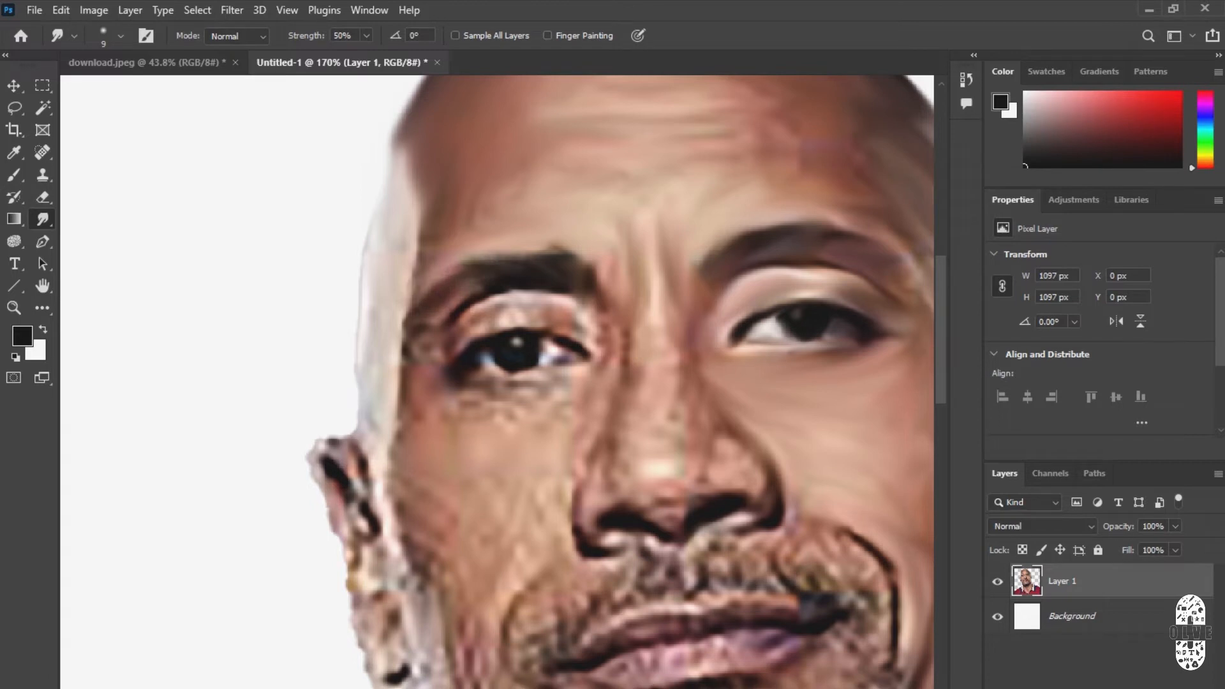
left_click_drag(766, 396, 702, 393)
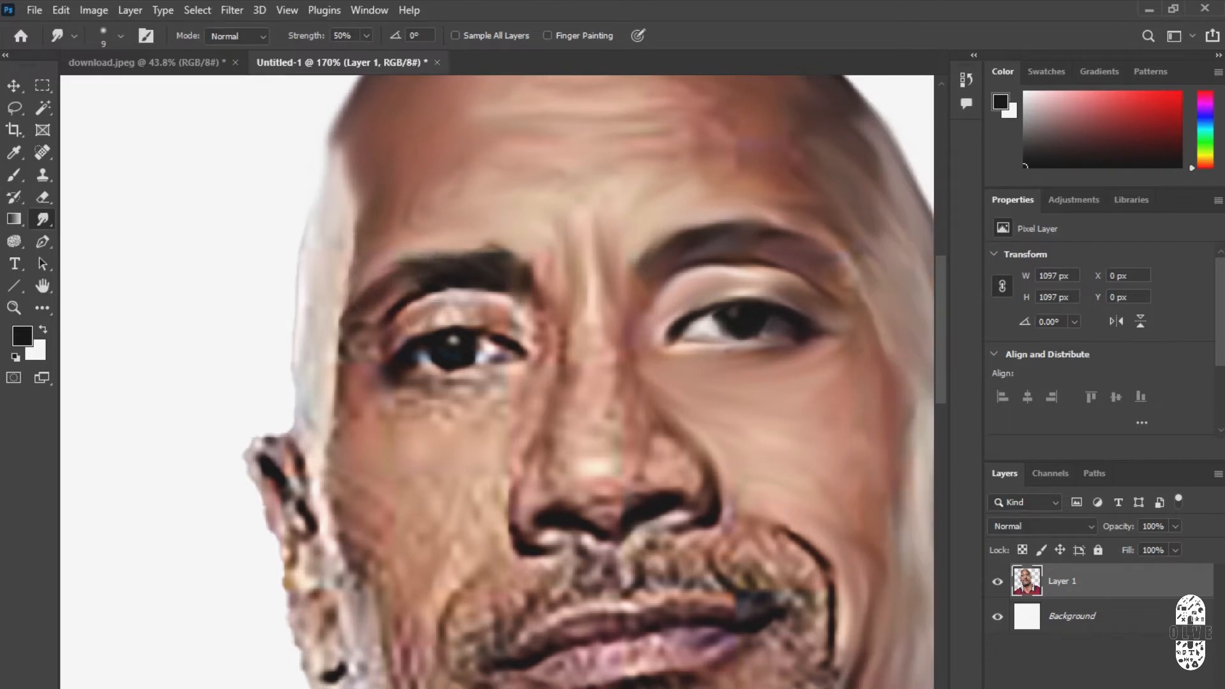
mouse_move(441, 293)
left_mouse_down()
mouse_move(398, 320)
mouse_move(472, 320)
mouse_move(417, 331)
left_mouse_up()
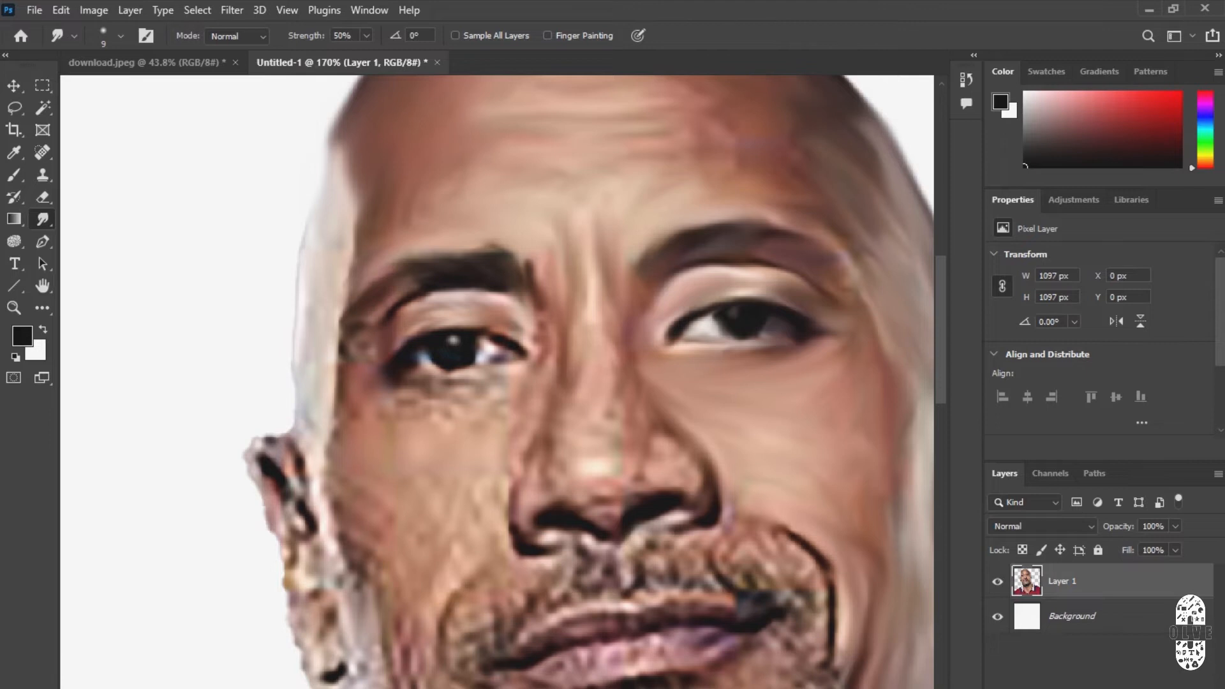
Smudge the left eye's whites, upper lash line and iris, rounding the iris and softening its highlight.
scroll(453, 380, "up", 2)
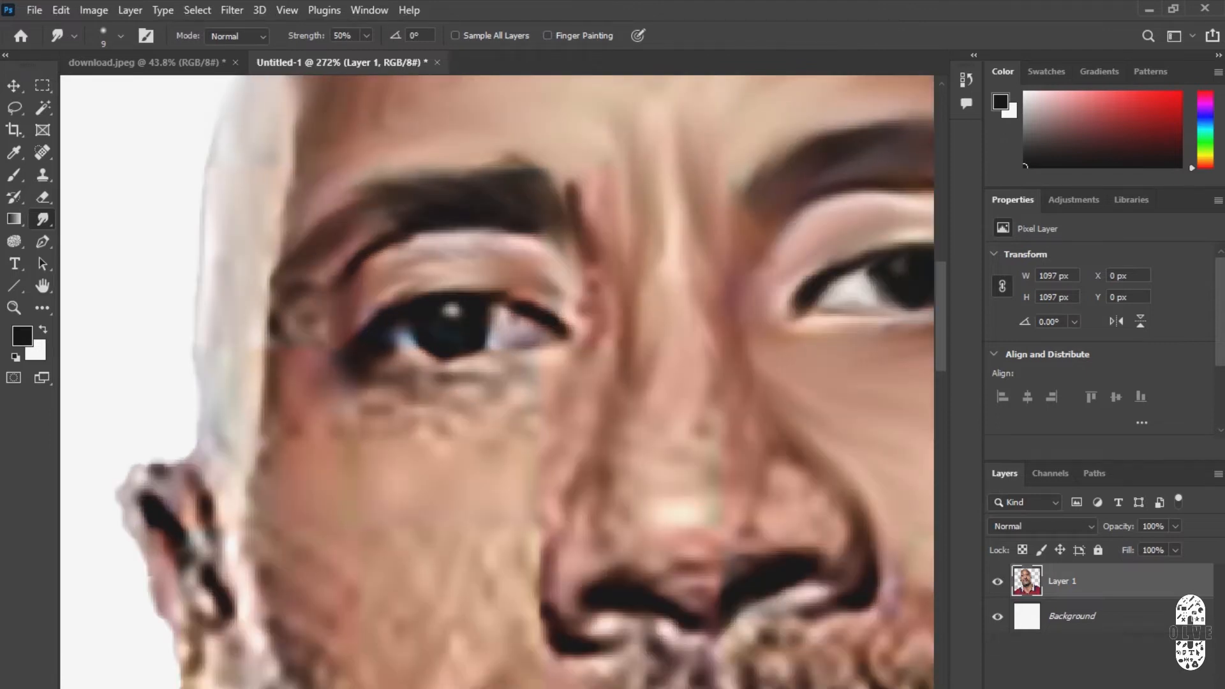
mouse_move(405, 335)
left_mouse_down()
mouse_move(418, 351)
mouse_move(396, 373)
mouse_move(448, 378)
left_mouse_up()
scroll(401, 338, "up", 2)
mouse_move(547, 316)
left_mouse_down()
mouse_move(543, 354)
mouse_move(527, 368)
left_mouse_up()
mouse_move(580, 302)
left_mouse_down()
mouse_move(626, 329)
mouse_move(571, 289)
mouse_move(489, 288)
mouse_move(629, 295)
left_mouse_up()
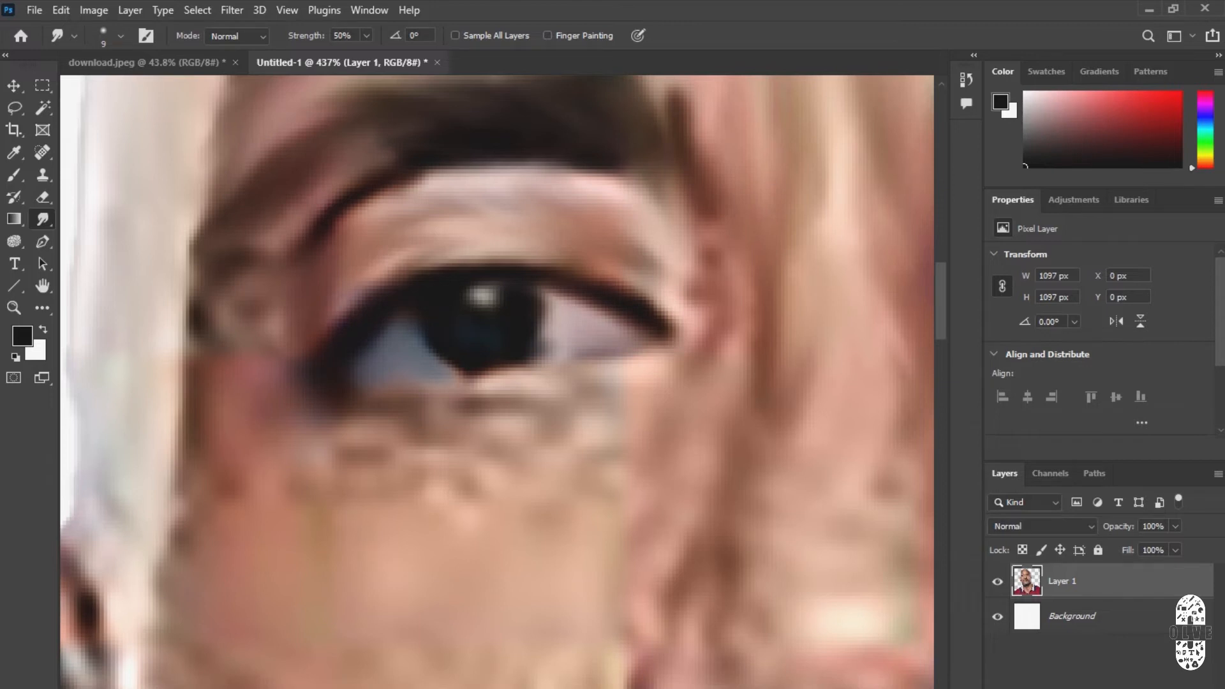
mouse_move(538, 292)
left_mouse_down()
mouse_move(534, 346)
mouse_move(502, 374)
mouse_move(475, 375)
mouse_move(472, 397)
mouse_move(468, 378)
left_mouse_up()
left_click_drag(485, 291, 485, 306)
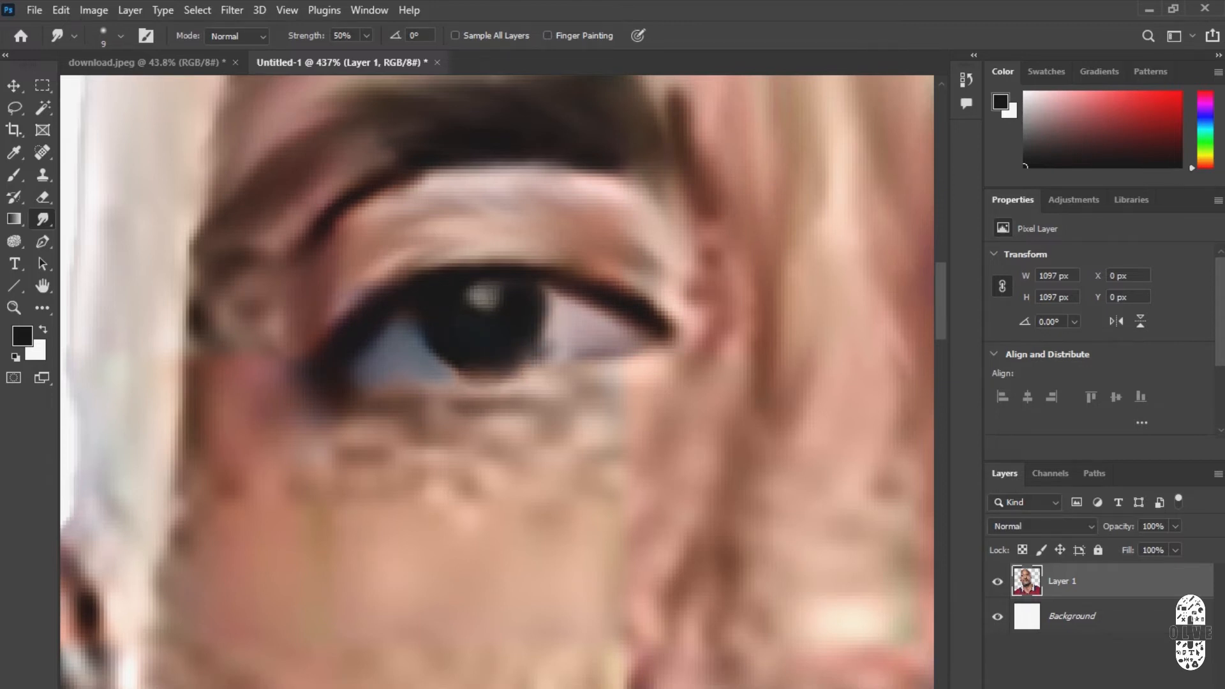
Smudge the left eye's lower lid and the skin around its inner corner into smooth strokes.
mouse_move(305, 398)
left_mouse_down()
mouse_move(458, 409)
mouse_move(677, 362)
left_mouse_up()
scroll(653, 395, "down", 3)
left_click_drag(674, 303, 684, 350)
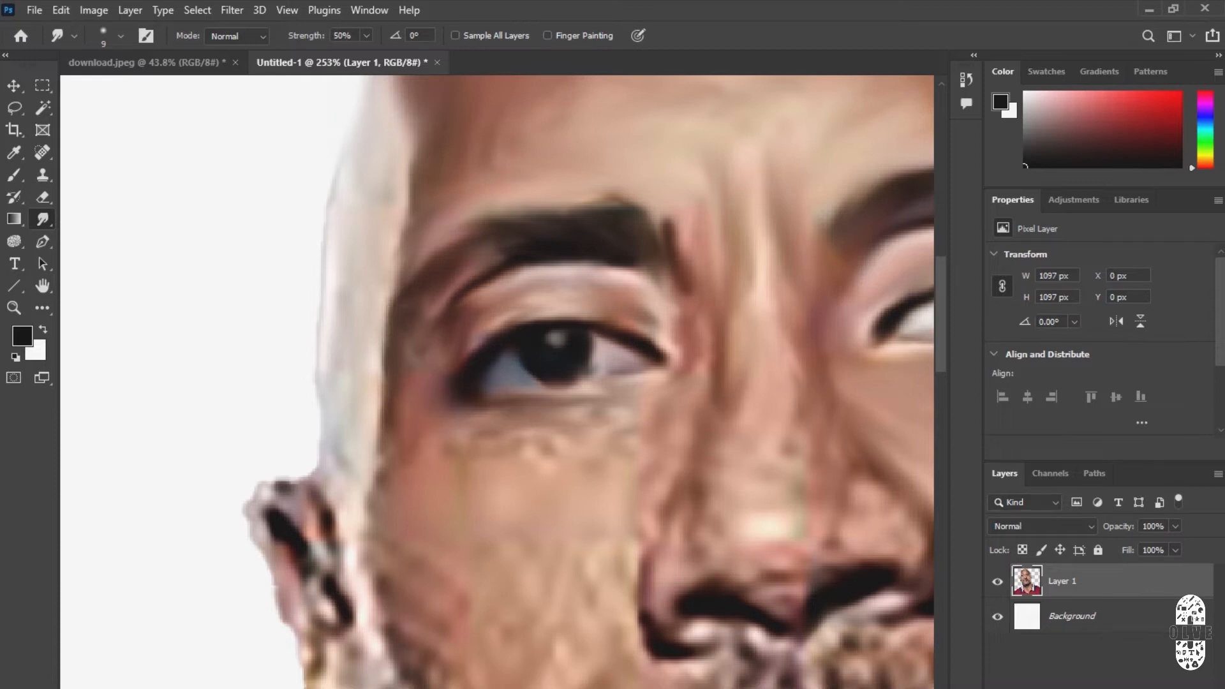
Set the Smudge brush to 15 px and smooth the head's outline along the left temple.
scroll(536, 456, "down", 5)
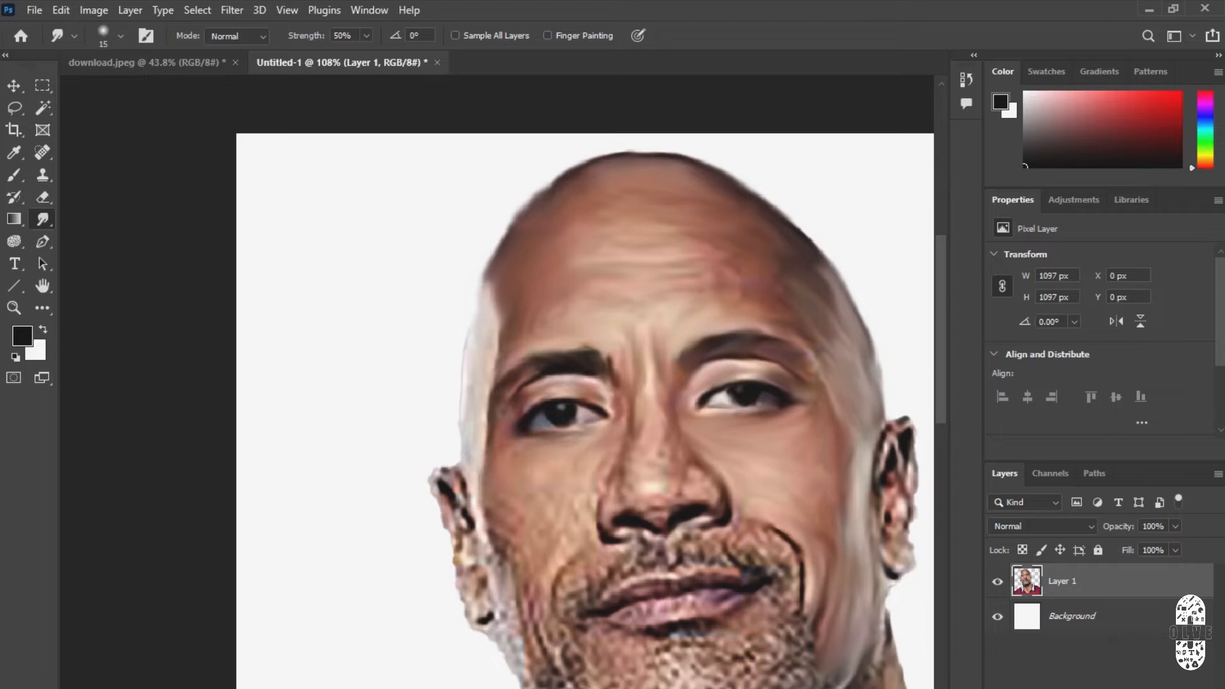
scroll(472, 316, "up", 5)
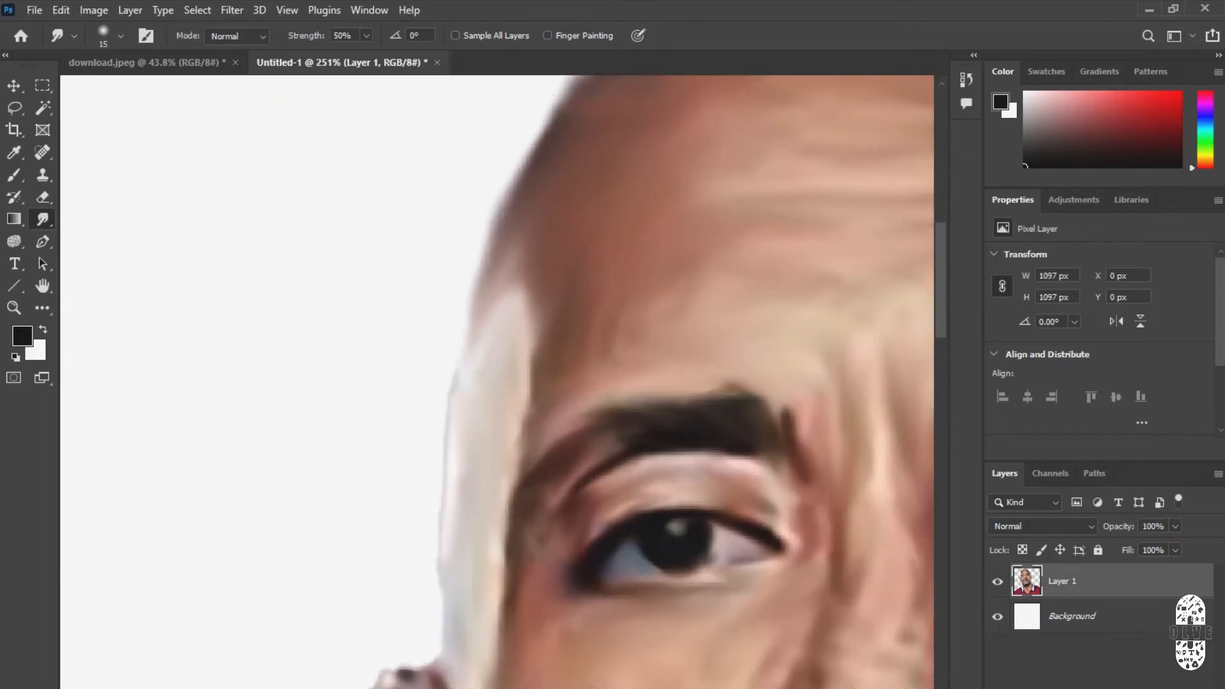
left_click_drag(477, 305, 466, 374)
left_click_drag(499, 219, 453, 421)
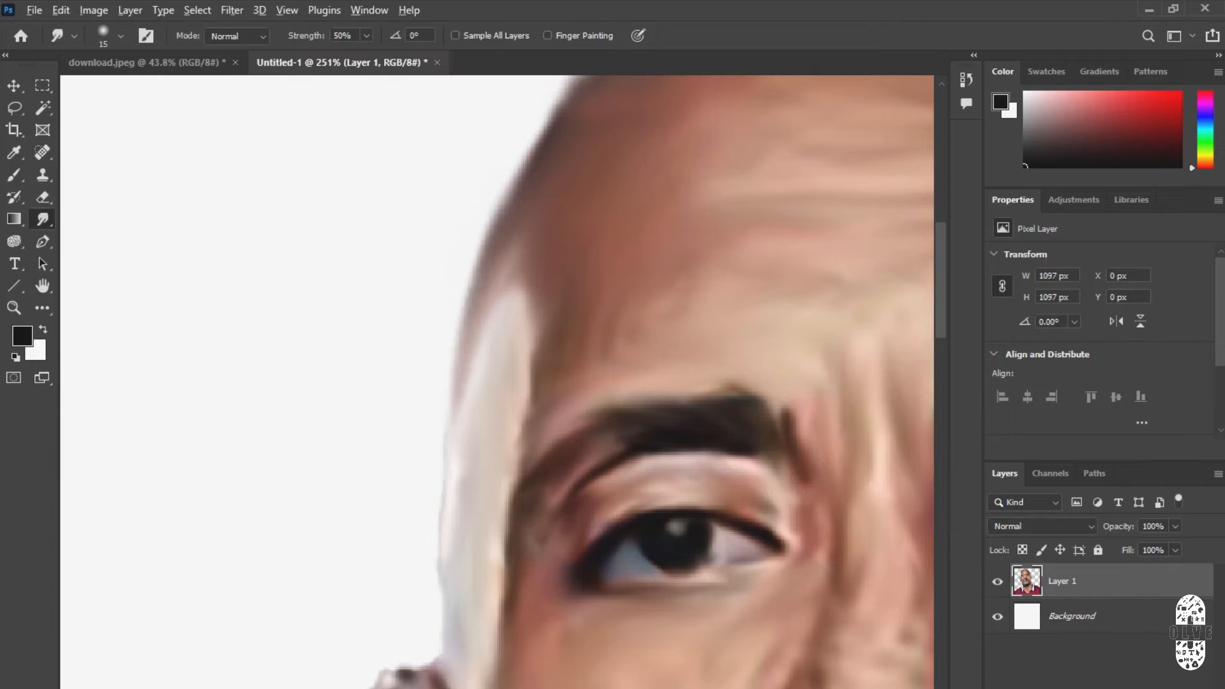
Blend the hard edge between the pale left temple highlight and the darker forehead skin.
scroll(510, 415, "down", 6)
scroll(510, 414, "up", 5)
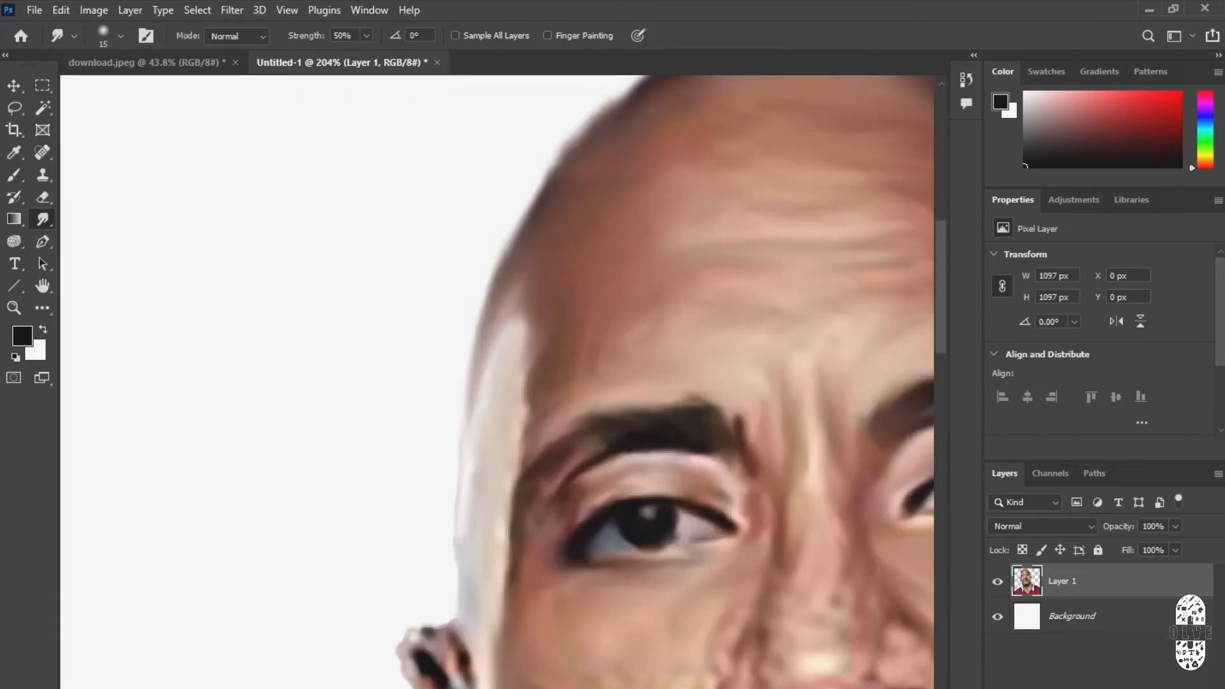
left_click_drag(539, 358, 509, 381)
left_click_drag(534, 328, 512, 362)
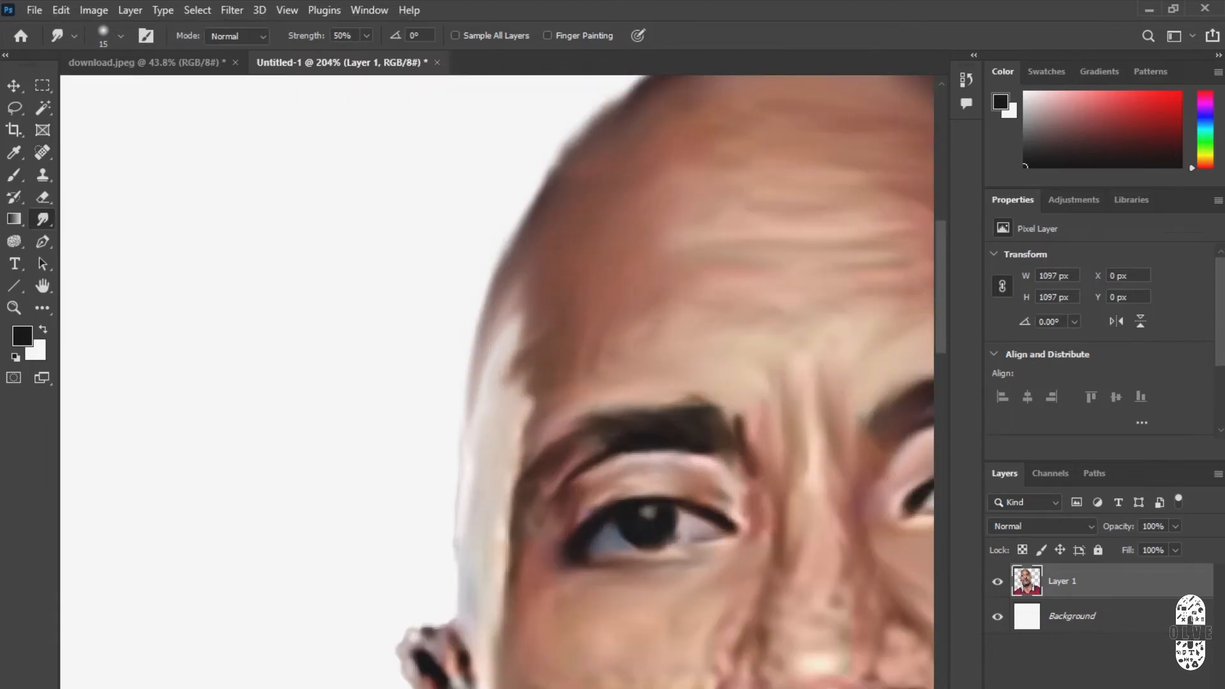
Smudge the bridge, tip and left side of the nose into smooth skin tones.
scroll(497, 383, "down", 4)
scroll(497, 383, "up", 3)
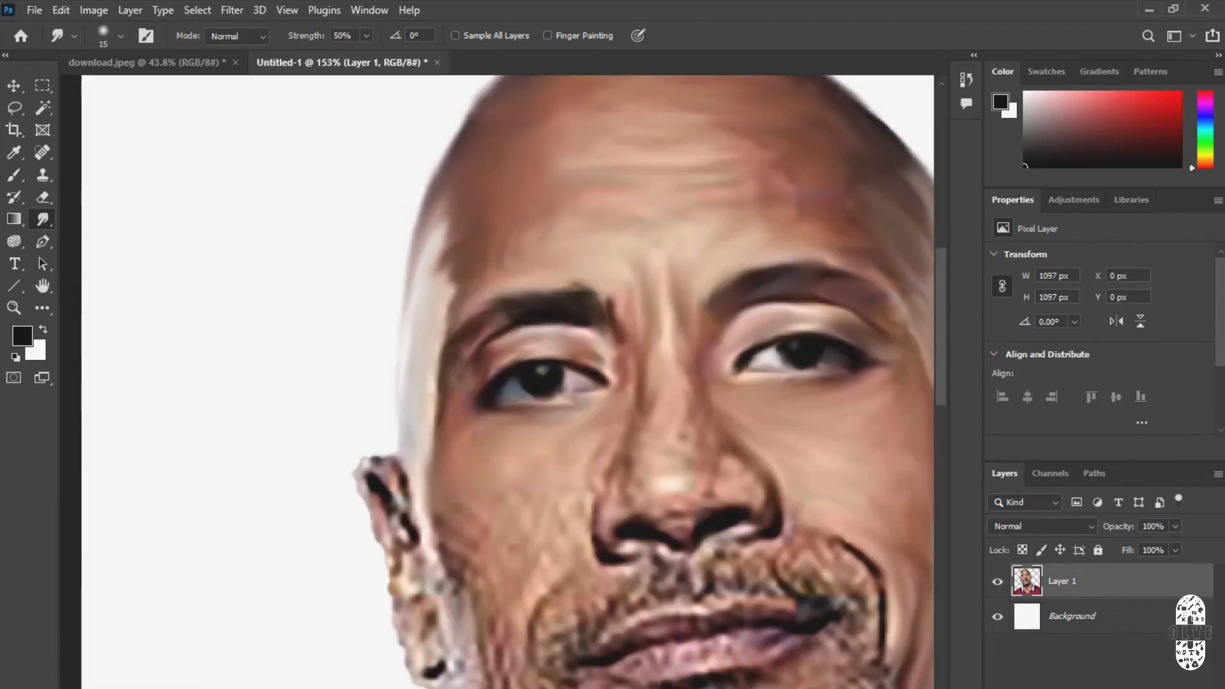
mouse_move(676, 446)
left_mouse_down()
mouse_move(652, 431)
mouse_move(641, 448)
mouse_move(664, 453)
left_mouse_up()
mouse_move(660, 375)
left_mouse_down()
mouse_move(665, 407)
mouse_move(625, 426)
left_mouse_up()
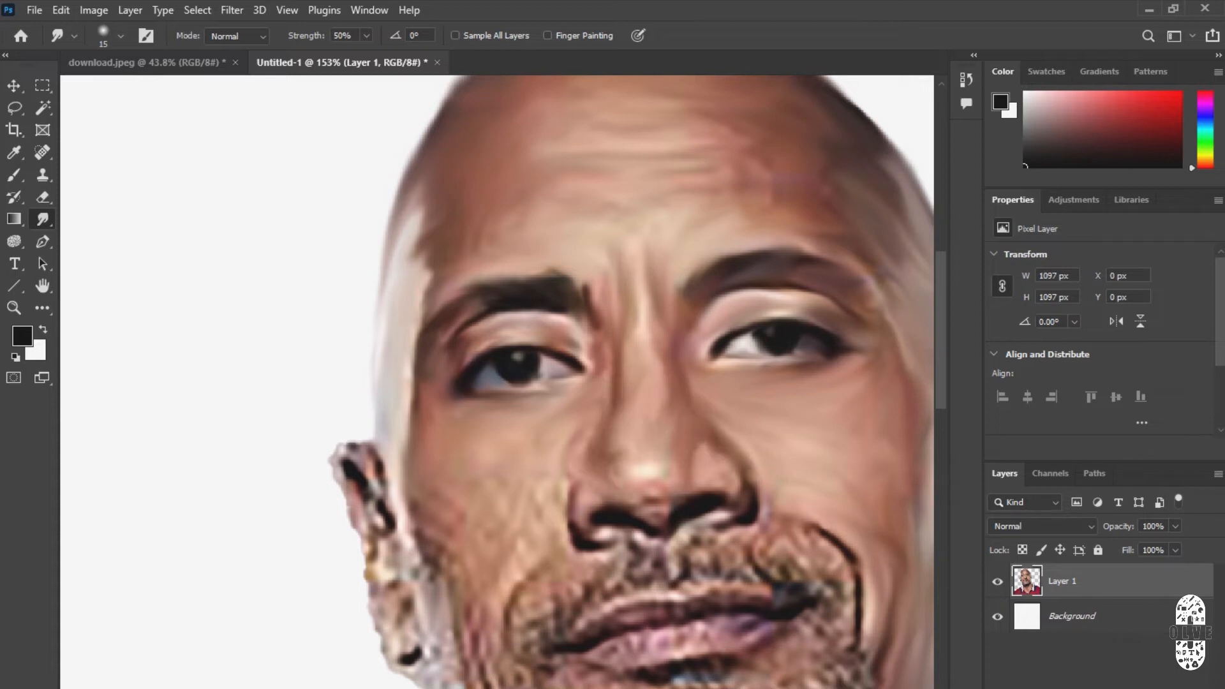
Smudge the nostrils and the lower edge of the nose, blending them into the skin above the moustache.
scroll(577, 472, "up", 3)
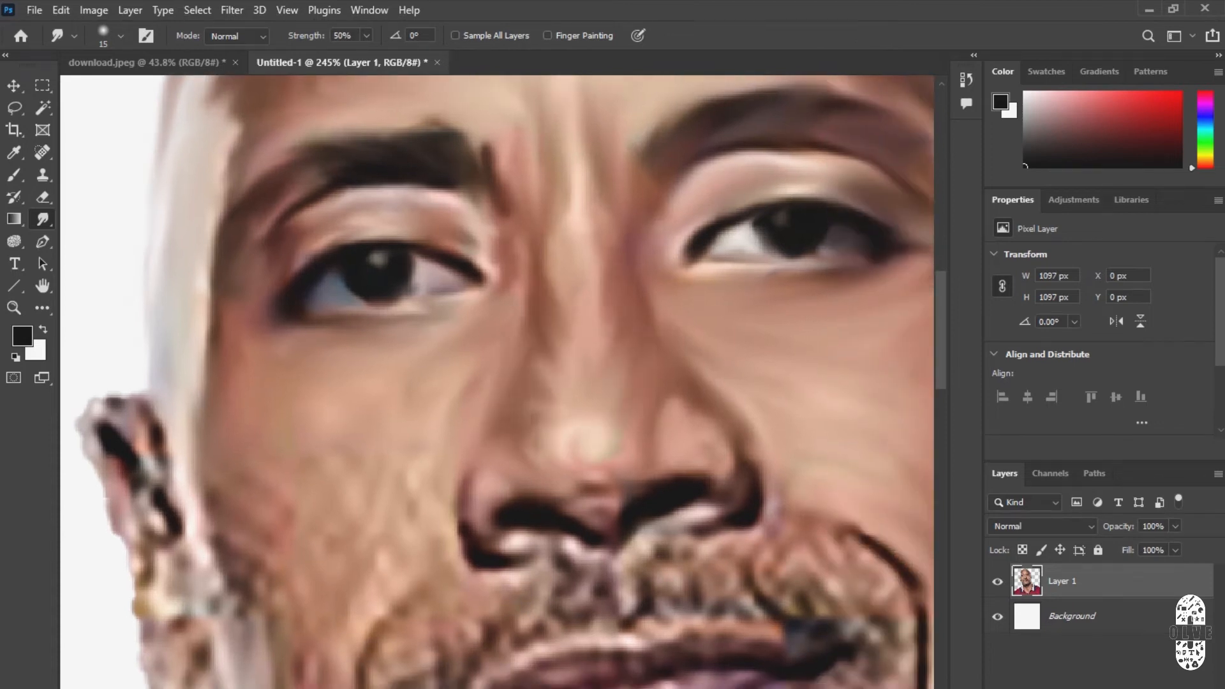
scroll(574, 415, "down", 1)
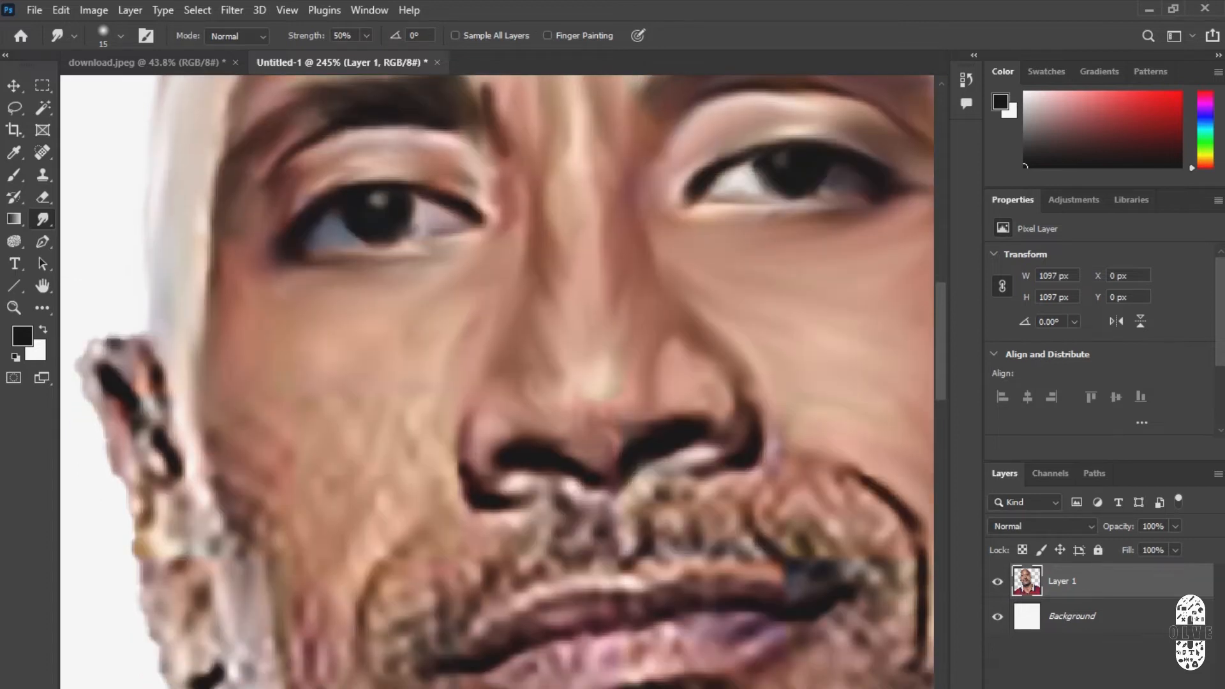
mouse_move(586, 457)
left_mouse_down()
mouse_move(544, 436)
mouse_move(501, 445)
mouse_move(594, 503)
left_mouse_up()
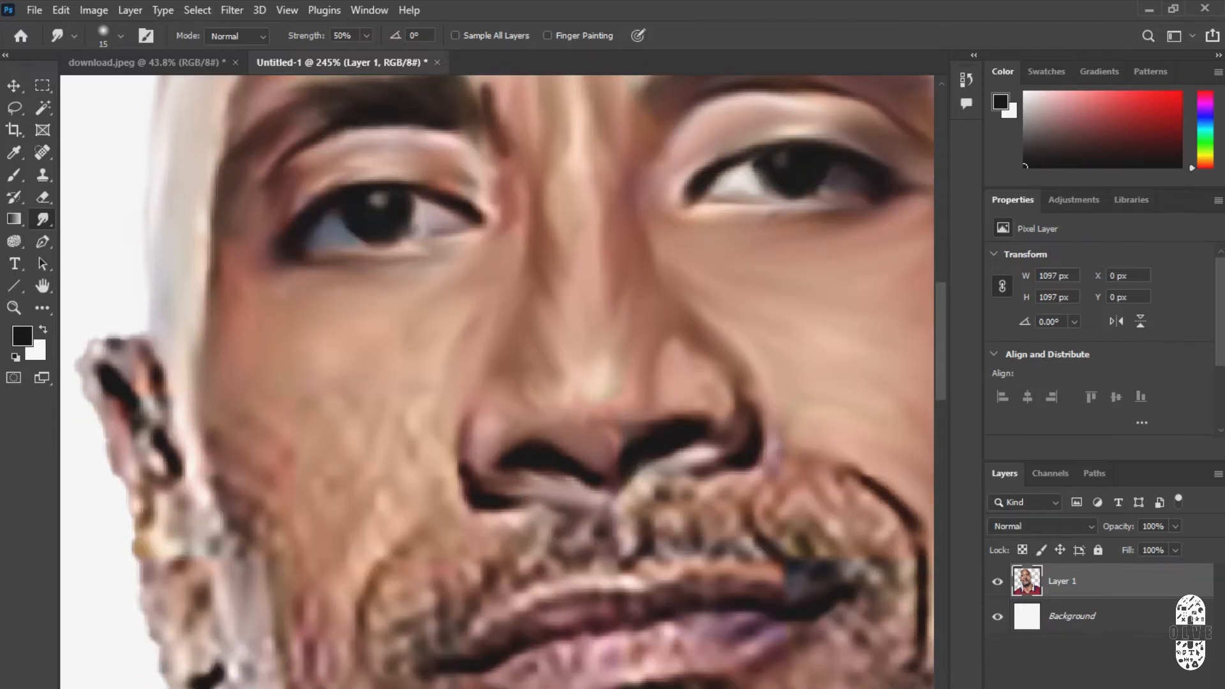
mouse_move(469, 495)
left_mouse_down()
mouse_move(579, 525)
mouse_move(487, 500)
left_mouse_up()
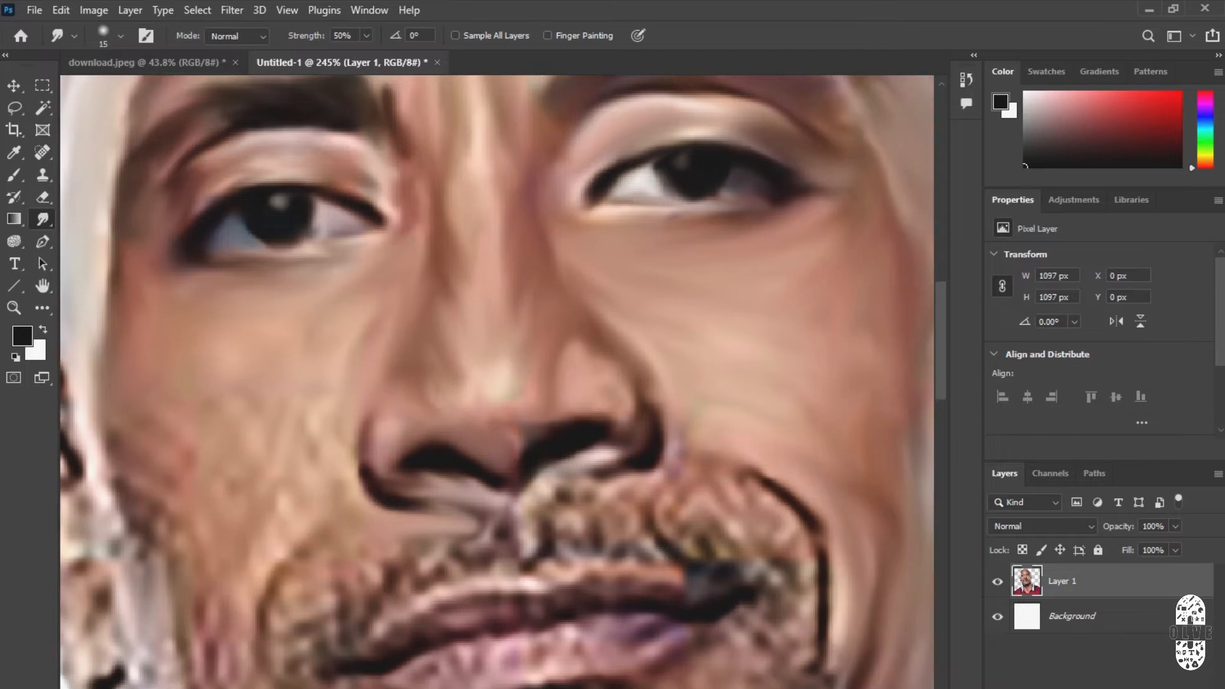
left_click_drag(663, 452, 556, 525)
left_click_drag(591, 454, 522, 500)
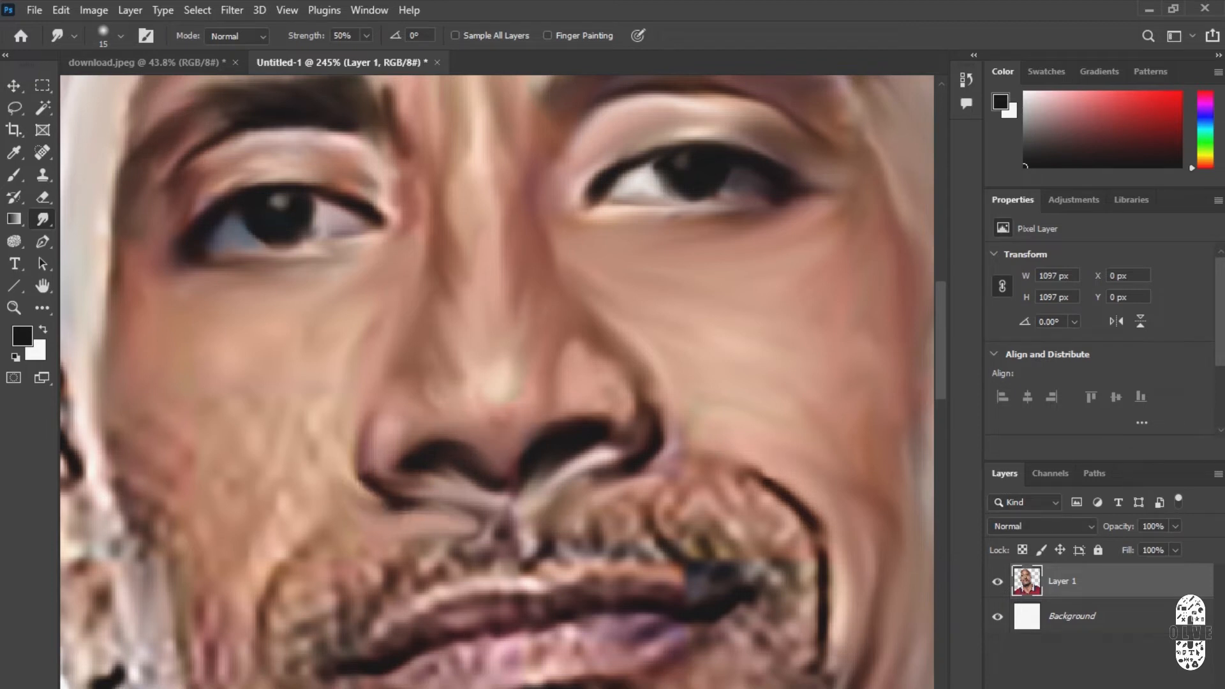
mouse_move(380, 471)
left_mouse_down()
mouse_move(448, 492)
mouse_move(494, 490)
mouse_move(455, 470)
mouse_move(432, 491)
mouse_move(412, 456)
mouse_move(429, 458)
mouse_move(396, 465)
mouse_move(449, 467)
mouse_move(514, 394)
mouse_move(530, 403)
mouse_move(442, 434)
left_mouse_up()
Smudge a patch of stubble just below the lower lip and smooth both lips, using a 15 px brush for the lips.
scroll(463, 462, "down", 7)
scroll(498, 490, "up", 2)
scroll(499, 457, "down", 3)
scroll(450, 414, "up", 4)
scroll(502, 420, "down", 2)
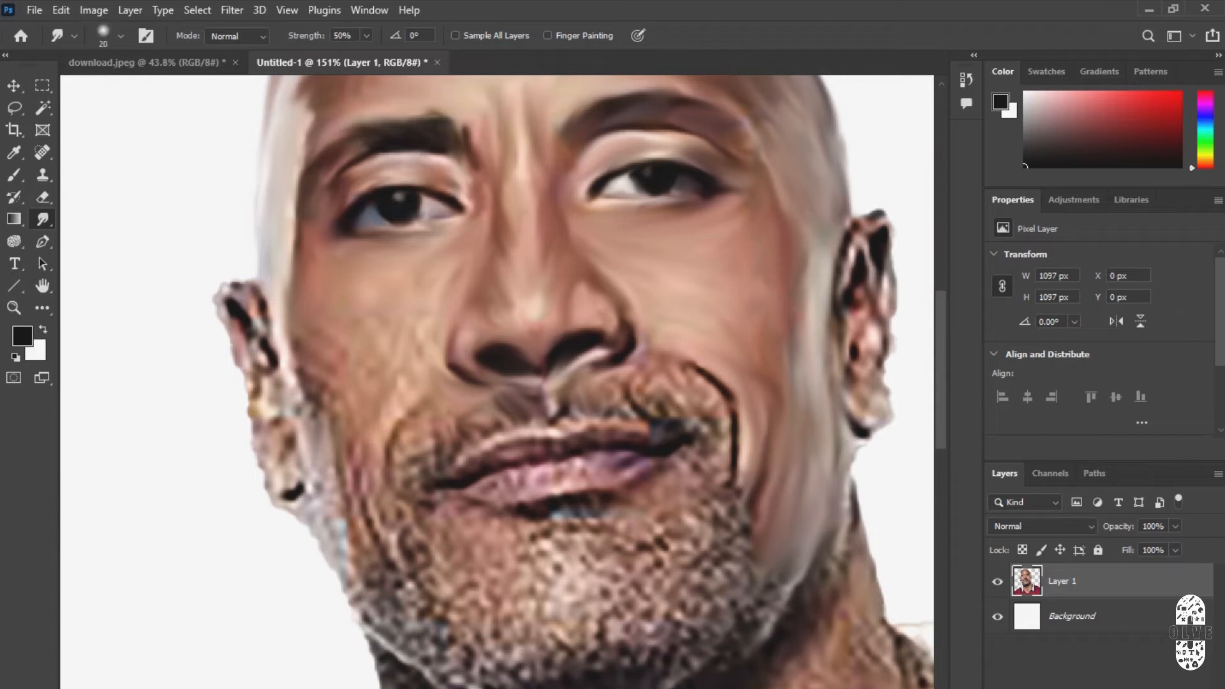
mouse_move(563, 539)
left_mouse_down()
mouse_move(596, 526)
mouse_move(611, 556)
mouse_move(542, 529)
mouse_move(577, 536)
mouse_move(574, 574)
mouse_move(532, 561)
left_mouse_up()
scroll(472, 475, "up", 2)
mouse_move(520, 479)
left_mouse_down()
mouse_move(561, 472)
mouse_move(616, 492)
mouse_move(667, 491)
mouse_move(698, 466)
mouse_move(596, 454)
mouse_move(510, 479)
mouse_move(568, 437)
mouse_move(442, 474)
mouse_move(509, 467)
left_mouse_up()
left_click_drag(619, 446, 566, 425)
left_click_drag(639, 406, 688, 419)
left_click_drag(569, 425, 544, 421)
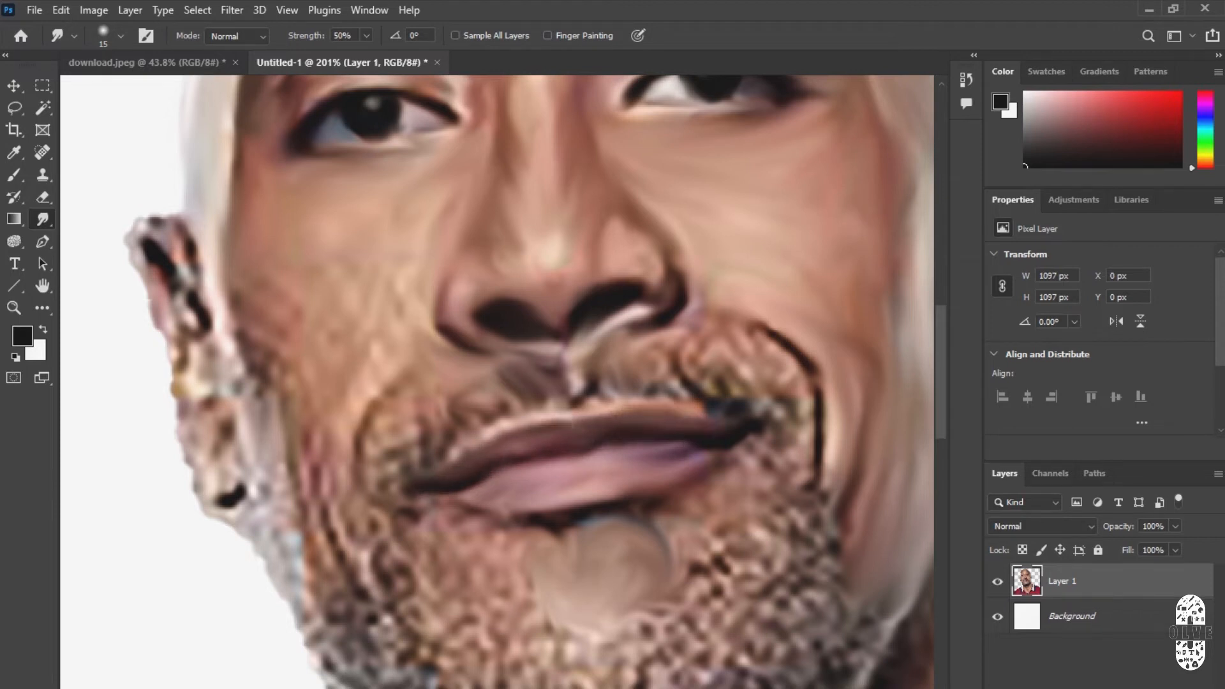
mouse_move(676, 452)
left_mouse_down()
mouse_move(746, 435)
mouse_move(707, 471)
left_mouse_up()
Smudge the right half of the moustache, the right mouth corner and the dark smile line beside it.
scroll(676, 452, "down", 2)
scroll(715, 424, "up", 2)
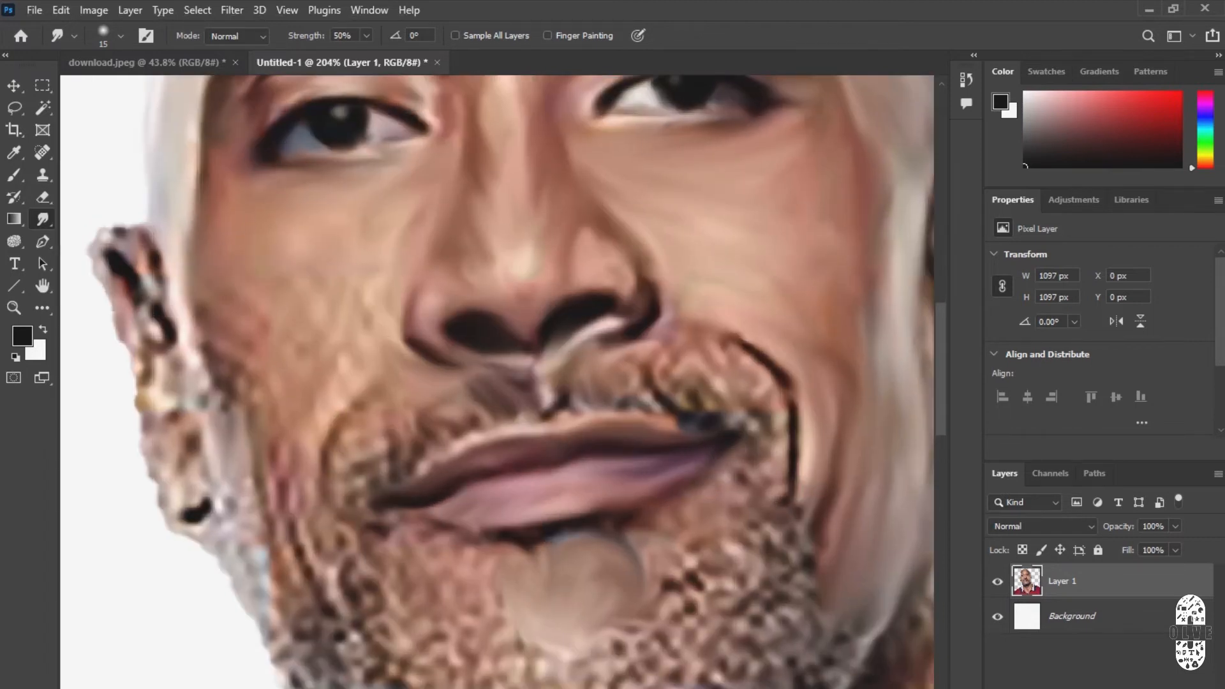
mouse_move(651, 414)
left_mouse_down()
mouse_move(758, 418)
mouse_move(727, 415)
left_mouse_up()
mouse_move(661, 365)
left_mouse_down()
mouse_move(684, 400)
mouse_move(719, 396)
left_mouse_up()
left_click_drag(734, 345, 757, 406)
mouse_move(746, 343)
left_mouse_down()
mouse_move(791, 398)
mouse_move(788, 494)
left_mouse_up()
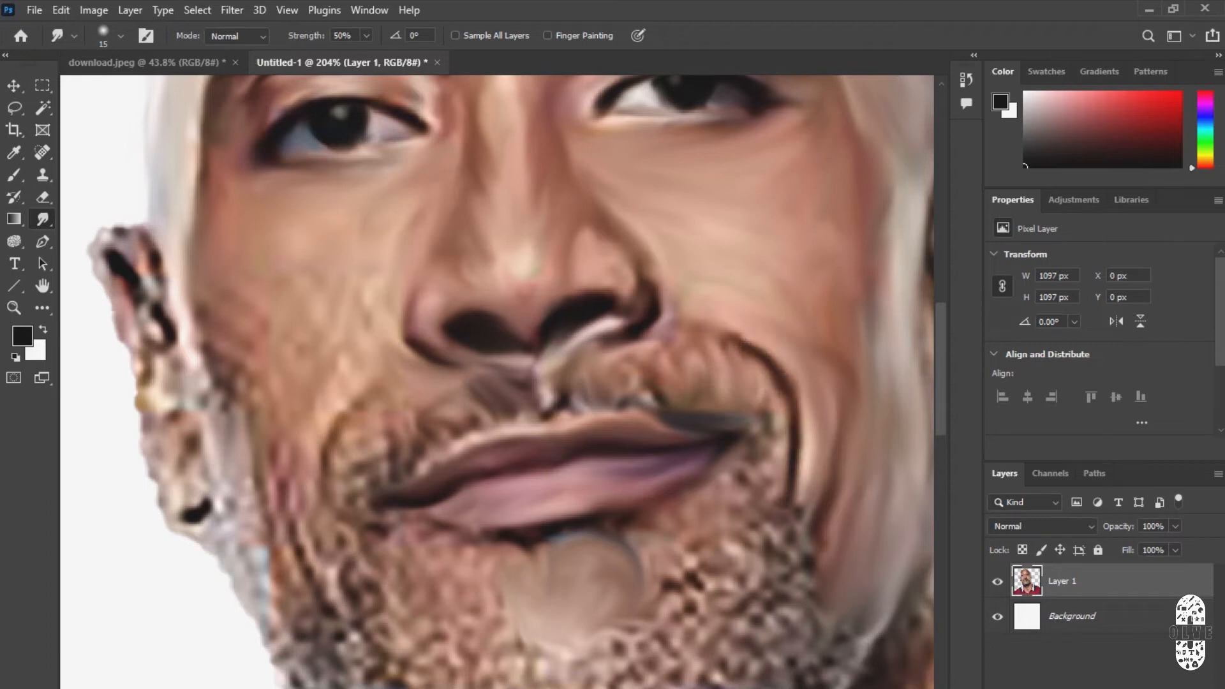
left_click_drag(799, 435, 776, 552)
Smudge the left smile line and the left half of the moustache into soft strokes.
mouse_move(359, 404)
left_mouse_down()
mouse_move(331, 461)
mouse_move(353, 489)
left_mouse_up()
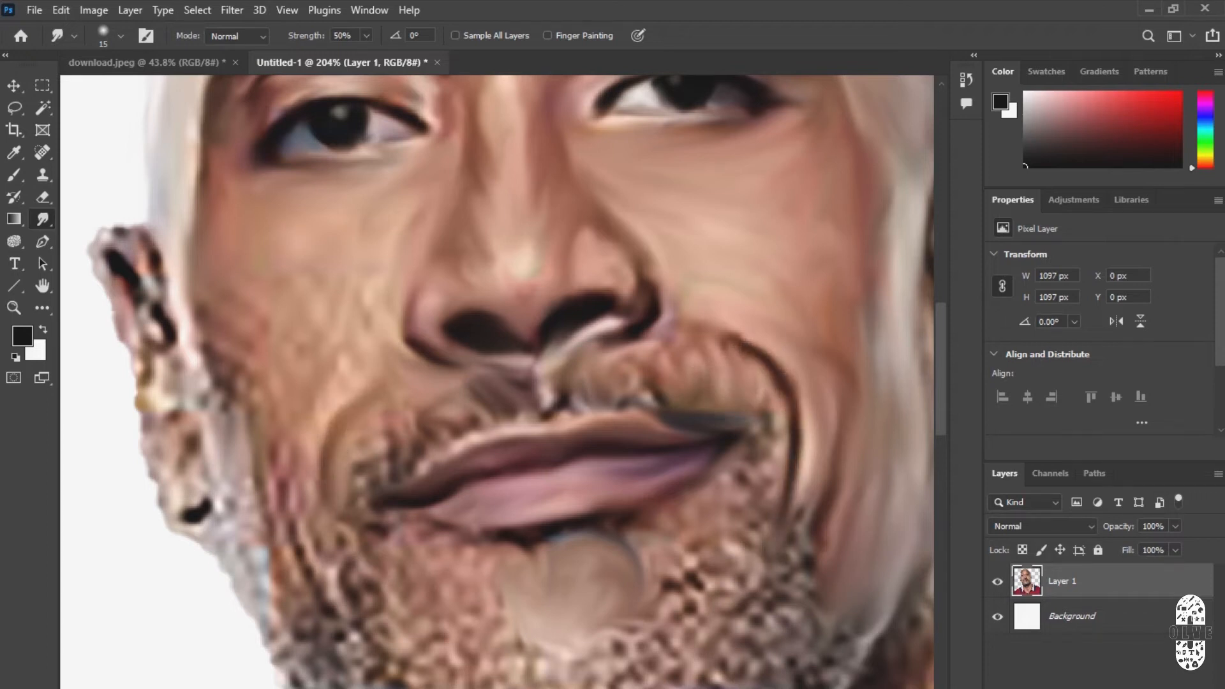
mouse_move(354, 437)
left_mouse_down()
mouse_move(384, 449)
mouse_move(394, 479)
left_mouse_up()
mouse_move(435, 408)
left_mouse_down()
mouse_move(404, 467)
mouse_move(423, 467)
left_mouse_up()
left_click_drag(460, 407, 437, 435)
Smudge the stubble below the right mouth corner, reducing the brush to 10 px.
scroll(457, 445, "down", 4)
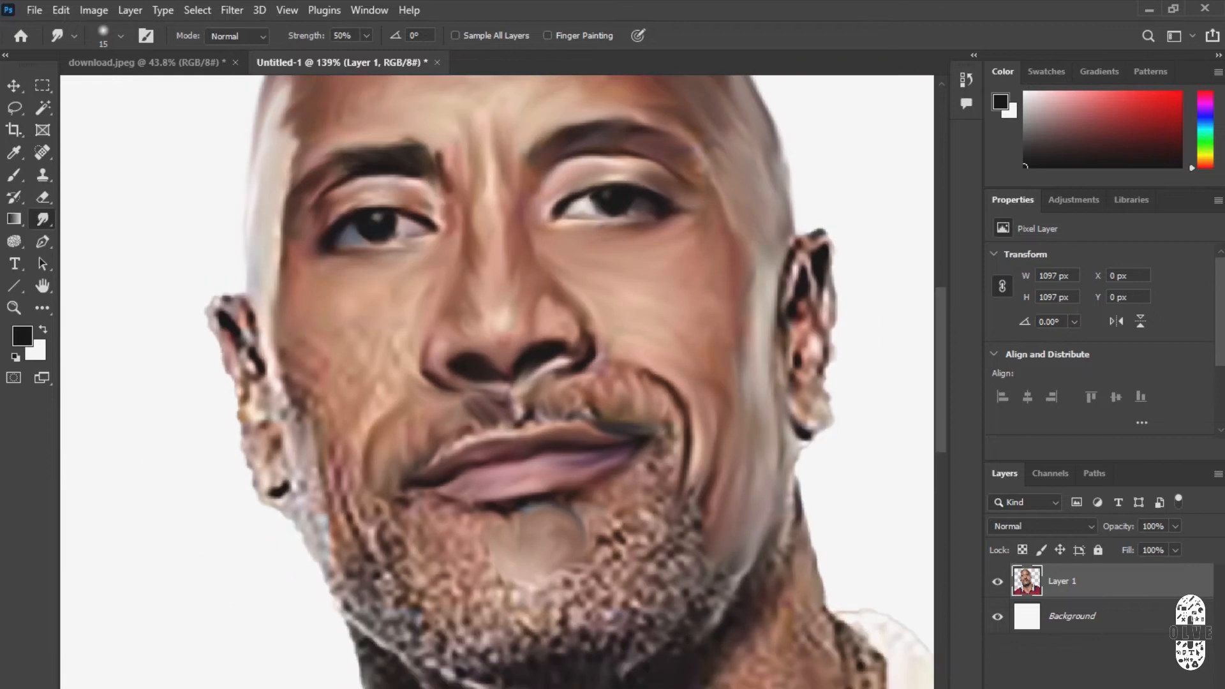
left_click_drag(628, 542, 663, 508)
mouse_move(659, 518)
left_mouse_down()
mouse_move(645, 490)
mouse_move(660, 464)
left_mouse_up()
left_click_drag(650, 478, 670, 453)
left_click_drag(643, 521, 668, 487)
mouse_move(659, 525)
left_mouse_down()
mouse_move(674, 494)
mouse_move(695, 500)
left_mouse_up()
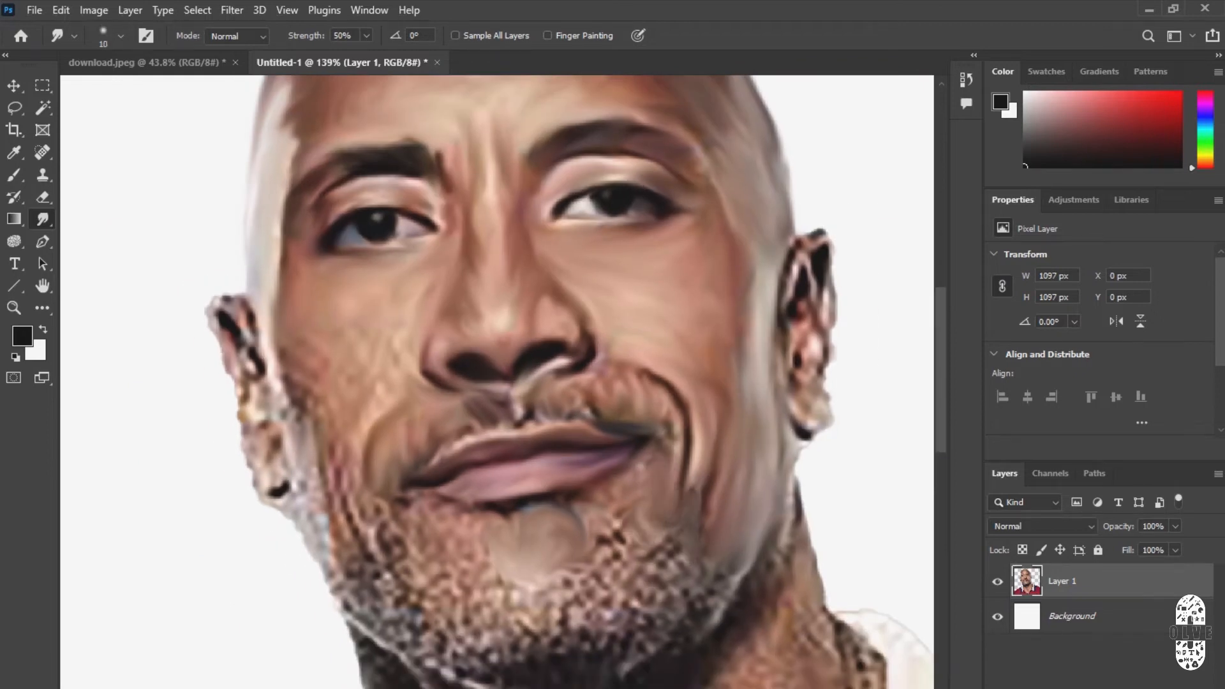
Smudge the stubble on the right side of the chin and blend it into the smooth patch below the lip.
left_click_drag(713, 593, 699, 590)
left_click_drag(684, 574, 660, 546)
left_click_drag(657, 564, 620, 532)
left_click_drag(611, 555, 621, 519)
left_click_drag(630, 579, 565, 506)
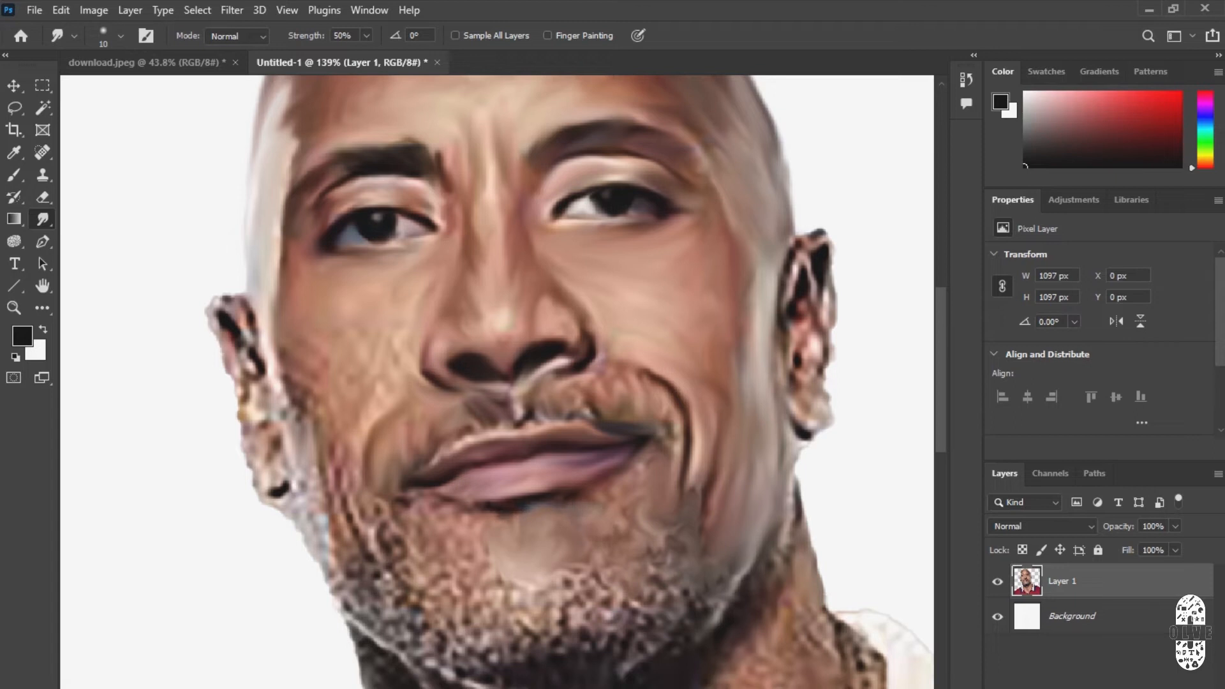
Smudge the stubble below the left mouth corner and across the left side of the chin.
left_click_drag(598, 418, 578, 407)
mouse_move(406, 513)
left_mouse_down()
mouse_move(384, 525)
mouse_move(385, 498)
left_mouse_up()
left_click_drag(390, 543, 420, 592)
left_click_drag(418, 577, 556, 572)
Smudge the dark hollow of the upper left ear into one stroke and smooth the ear's outer rim.
scroll(334, 320, "up", 7)
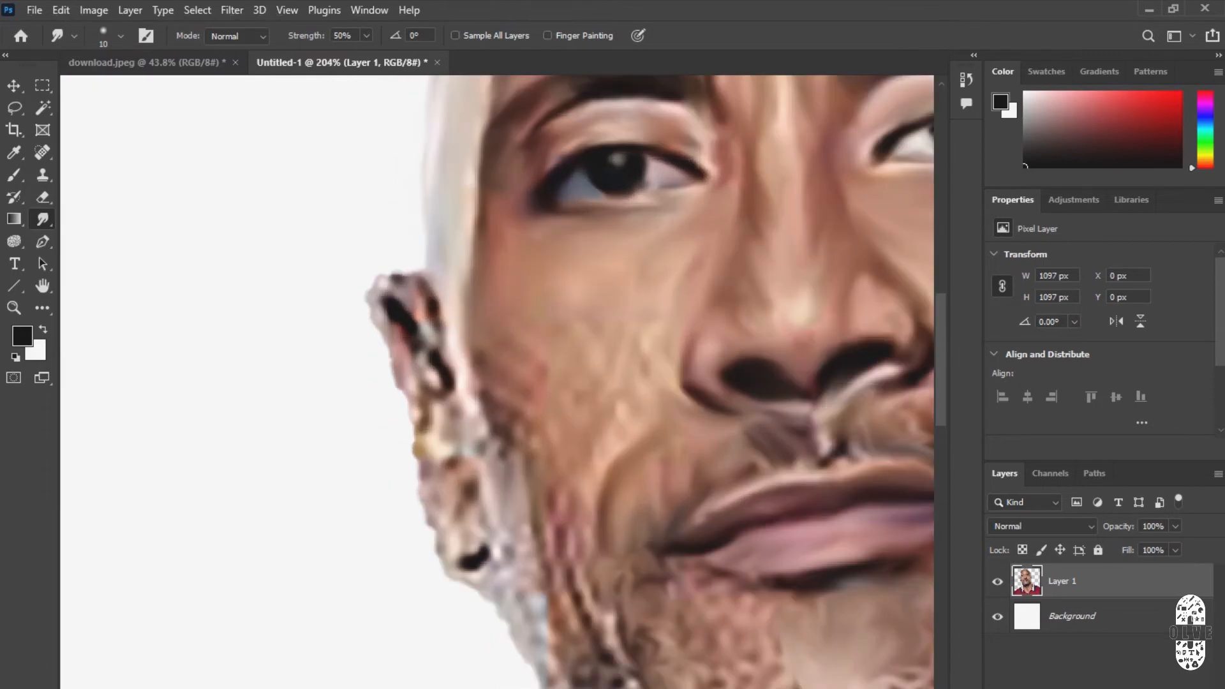
mouse_move(421, 331)
left_mouse_down()
mouse_move(433, 364)
mouse_move(459, 383)
left_mouse_up()
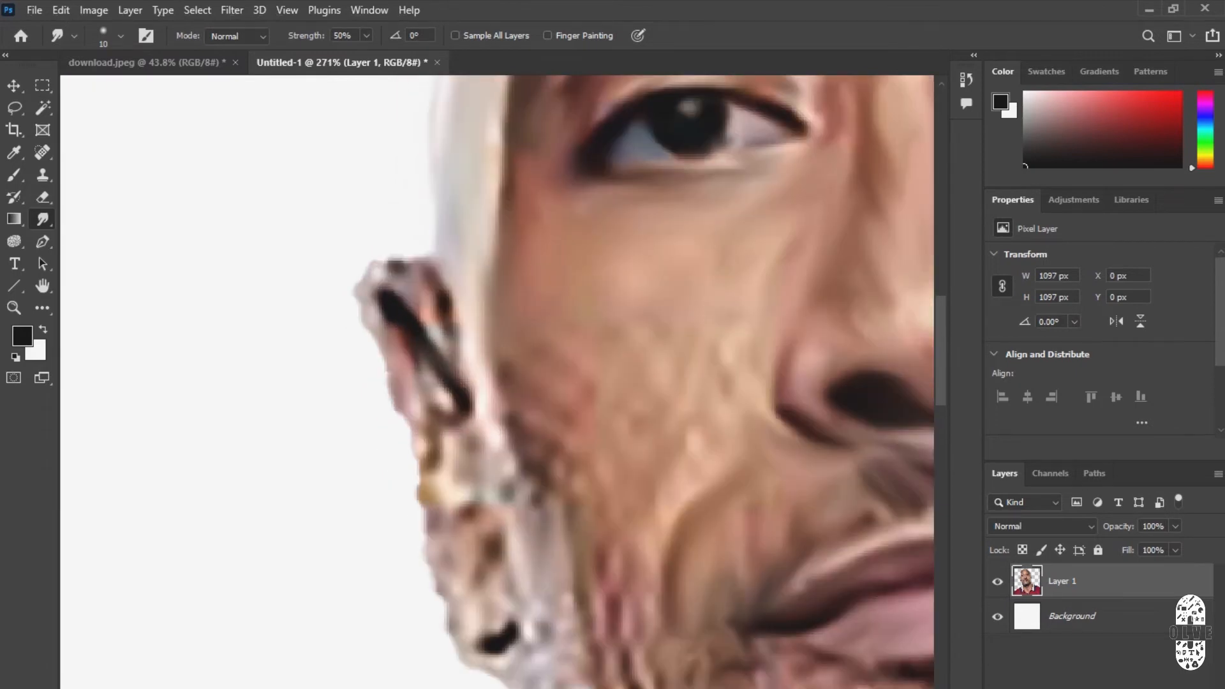
mouse_move(439, 309)
left_mouse_down()
mouse_move(392, 262)
mouse_move(363, 271)
left_mouse_up()
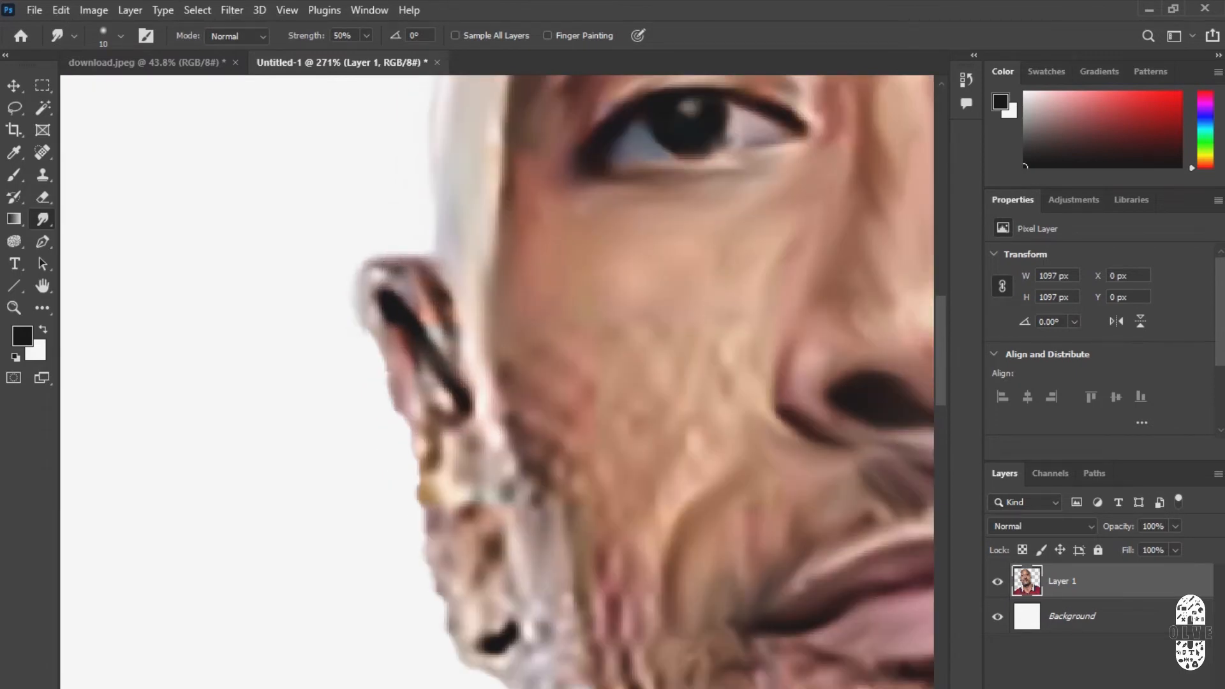
left_click_drag(366, 324, 391, 387)
mouse_move(390, 341)
left_mouse_down()
mouse_move(407, 417)
mouse_move(452, 408)
mouse_move(411, 364)
left_mouse_up()
left_click_drag(411, 354, 417, 413)
mouse_move(398, 335)
left_mouse_down()
mouse_move(417, 385)
mouse_move(416, 348)
left_mouse_up()
Blend the inner folds of the upper left ear around its dark hollow.
mouse_move(384, 258)
left_mouse_down()
mouse_move(413, 357)
mouse_move(454, 362)
left_mouse_up()
left_click_drag(479, 326, 446, 361)
left_click_drag(441, 314, 454, 354)
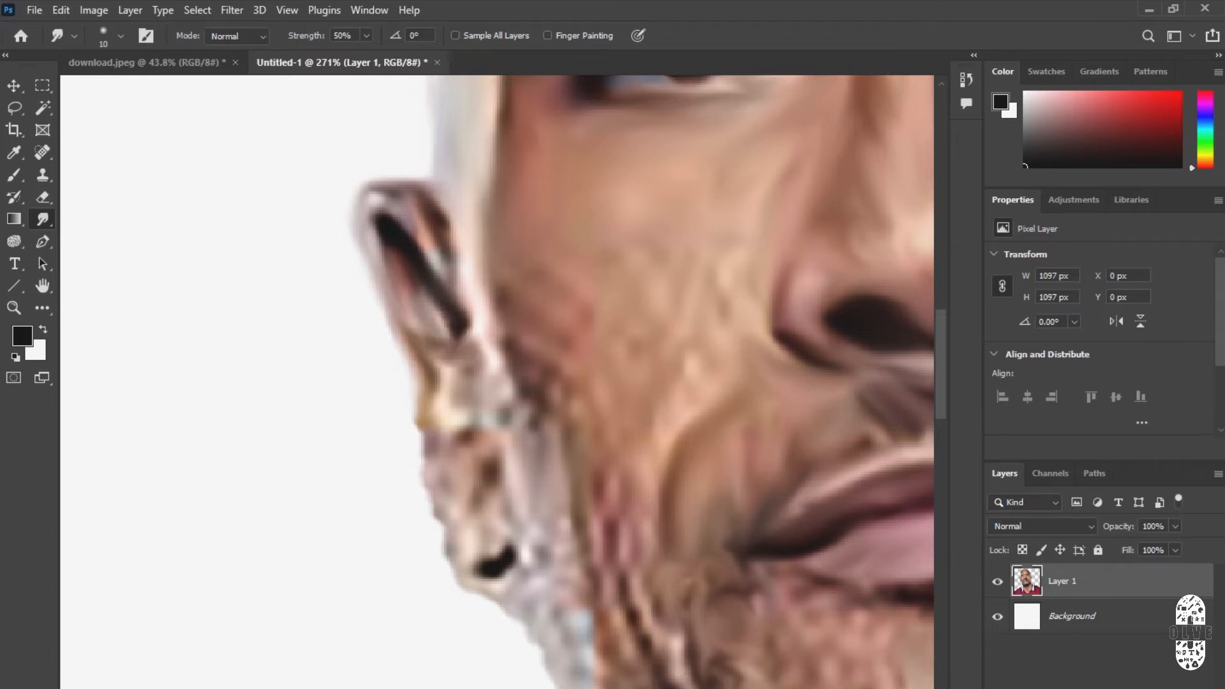
left_click_drag(419, 277, 437, 303)
left_click_drag(431, 229, 457, 265)
Smudge the outer edge of the lower left ear down to and around the lobe.
scroll(440, 357, "down", 2)
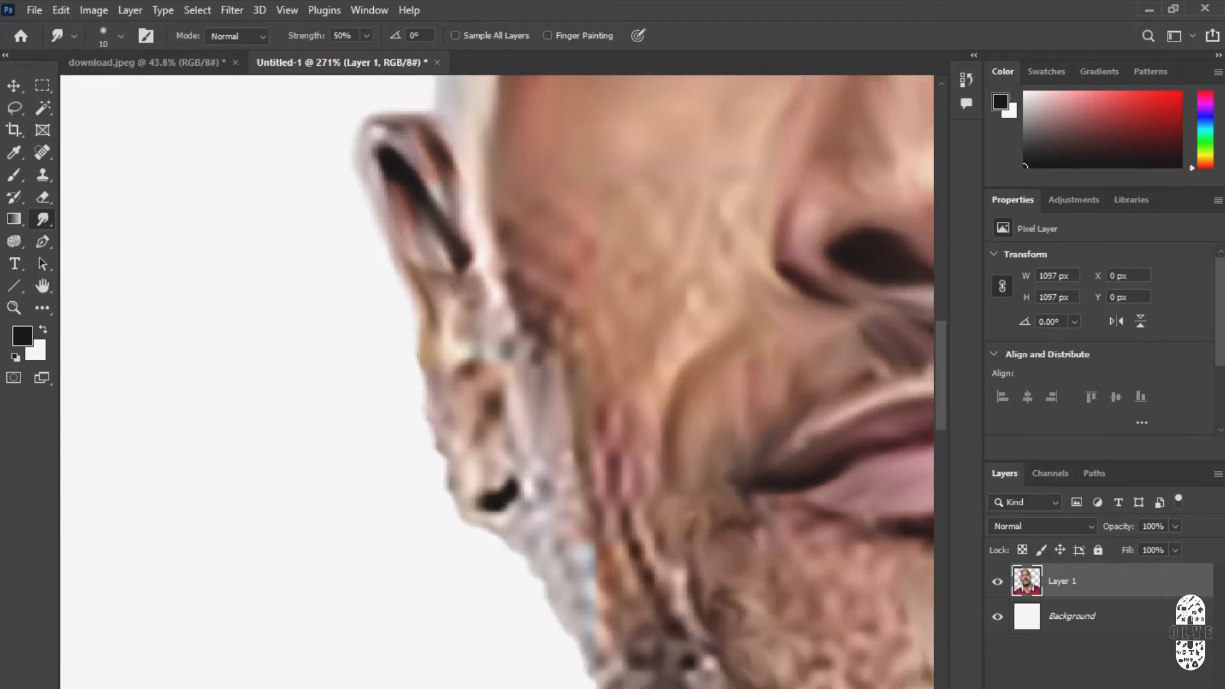
left_click_drag(451, 433, 467, 478)
left_click_drag(485, 404, 453, 487)
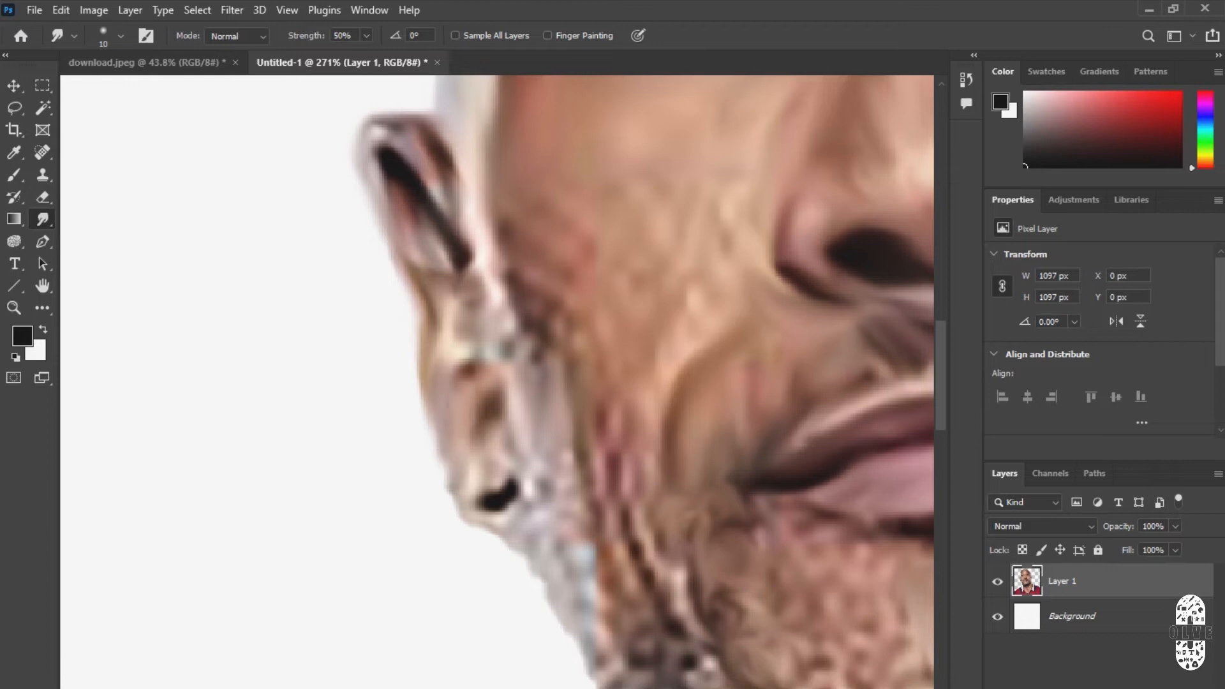
left_click_drag(432, 421, 458, 500)
left_click_drag(473, 501, 511, 541)
Smudge the inner folds of the lower left ear down to the dark spot at the lobe.
scroll(500, 521, "down", 5)
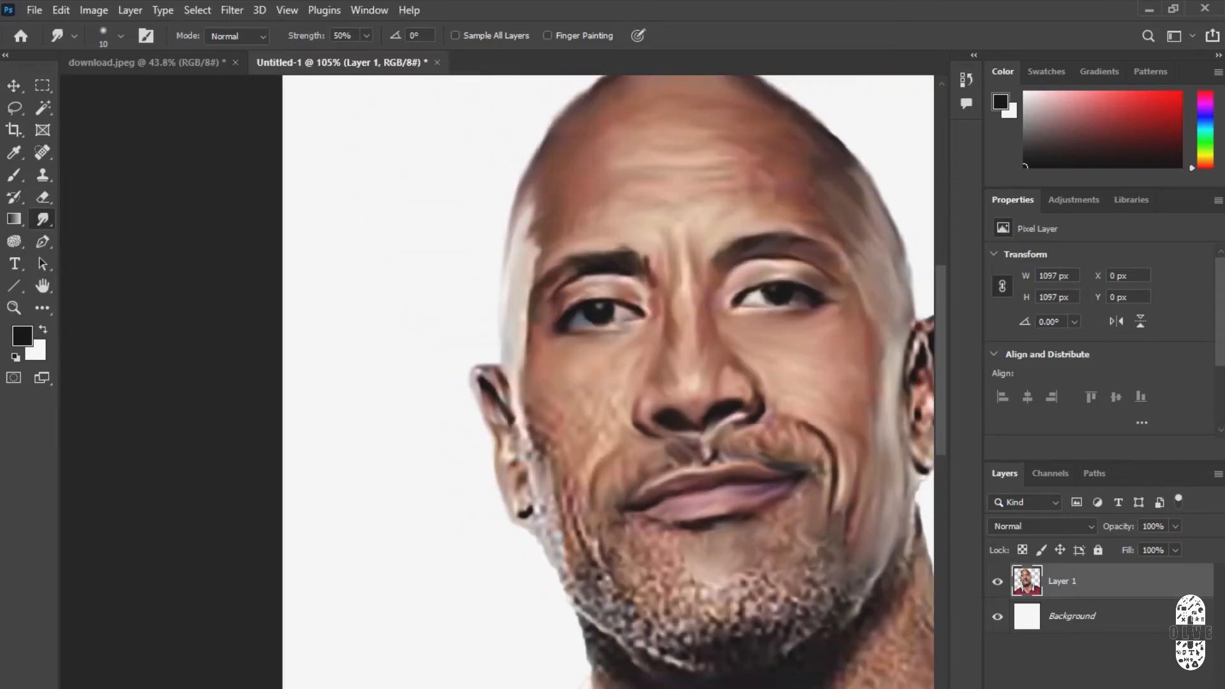
scroll(494, 484, "up", 5)
scroll(500, 469, "up", 2)
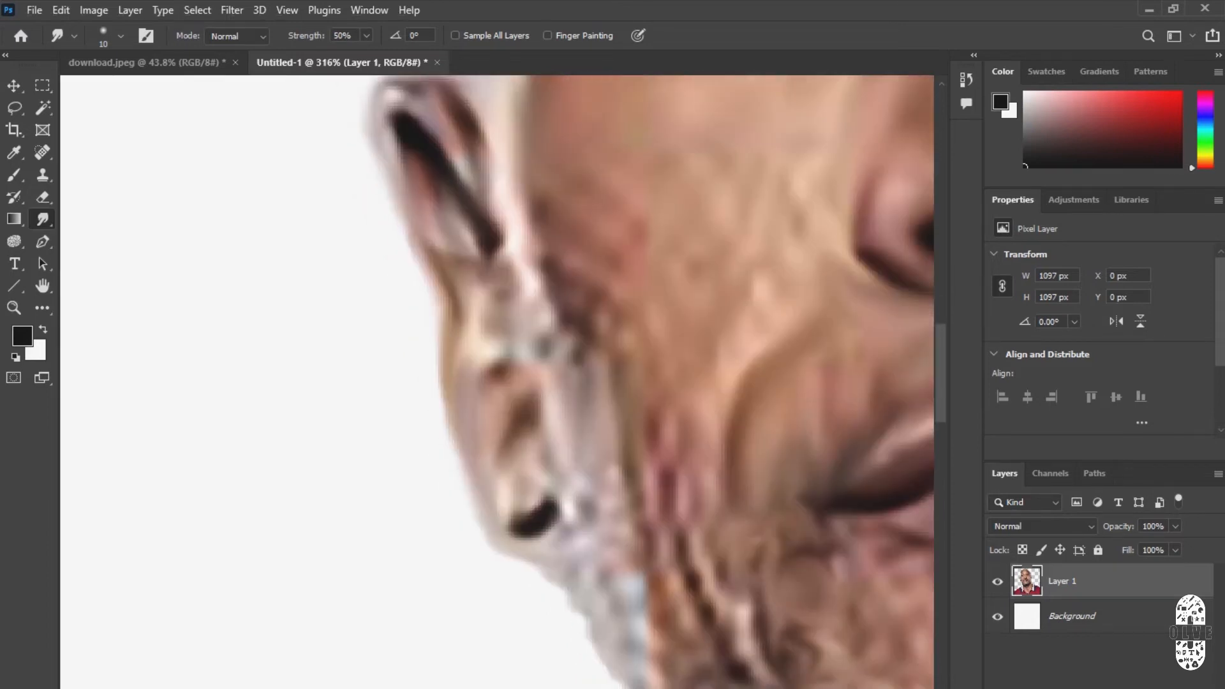
scroll(494, 469, "up", 2)
mouse_move(542, 414)
left_mouse_down()
mouse_move(535, 470)
mouse_move(554, 463)
left_mouse_up()
left_click_drag(537, 453, 566, 517)
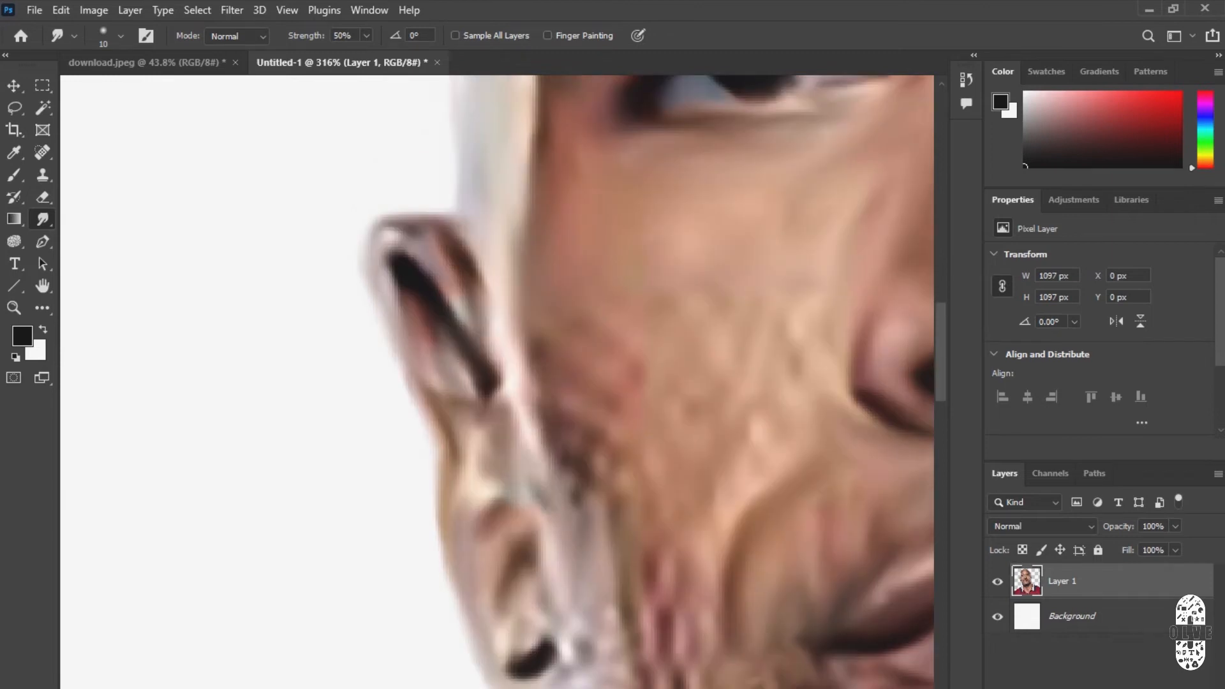
Smudge the dark sideburn texture between the left ear and the cheek into soft strokes.
left_click_drag(532, 427, 553, 509)
left_click_drag(565, 451, 588, 508)
left_click_drag(585, 433, 596, 512)
left_click_drag(597, 406, 616, 457)
left_click_drag(594, 501, 601, 534)
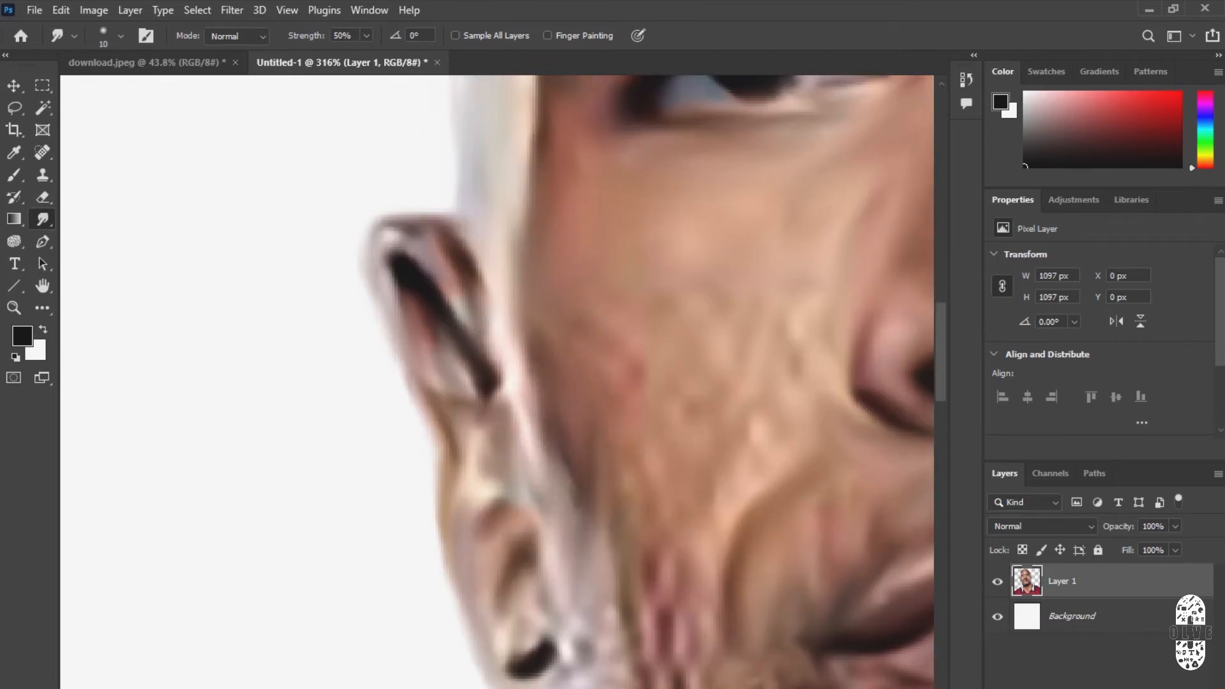
Blend the middle of the left ear and the edge where it meets the cheek.
left_click_drag(529, 414, 555, 450)
left_click_drag(461, 371, 479, 436)
left_click_drag(424, 395, 469, 520)
scroll(440, 332, "down", 8)
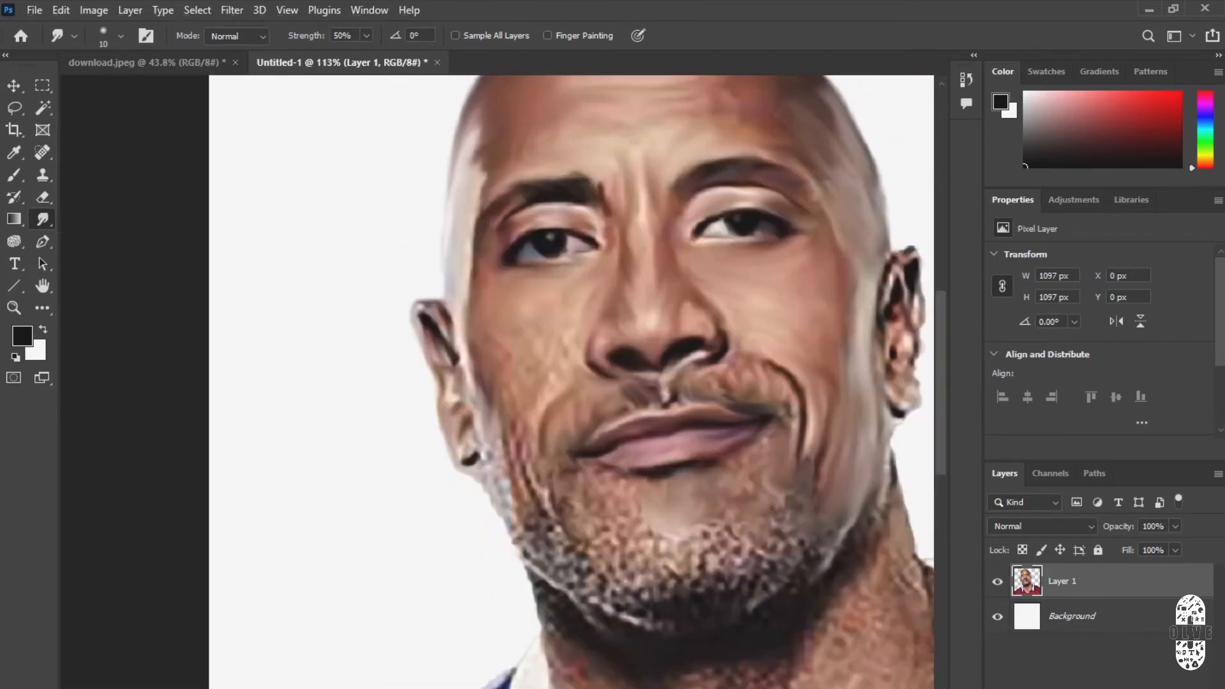
Smudge the jaw edge below the left earlobe and the adjoining cheek skin.
scroll(539, 533, "up", 5)
left_click_drag(496, 447, 539, 566)
mouse_move(521, 512)
left_mouse_down()
mouse_move(550, 593)
mouse_move(495, 473)
mouse_move(514, 537)
left_mouse_up()
left_click_drag(492, 471, 523, 609)
left_click_drag(529, 454, 433, 478)
Smudge the pale beard edge and cheek skin along the left jawline.
mouse_move(407, 440)
left_mouse_down()
mouse_move(434, 484)
mouse_move(401, 469)
left_mouse_up()
left_click_drag(411, 399, 392, 436)
left_click_drag(365, 376, 387, 421)
left_click_drag(345, 348, 371, 381)
left_click_drag(327, 310, 348, 334)
mouse_move(333, 290)
left_mouse_down()
mouse_move(369, 329)
mouse_move(383, 309)
mouse_move(415, 336)
mouse_move(451, 448)
left_mouse_up()
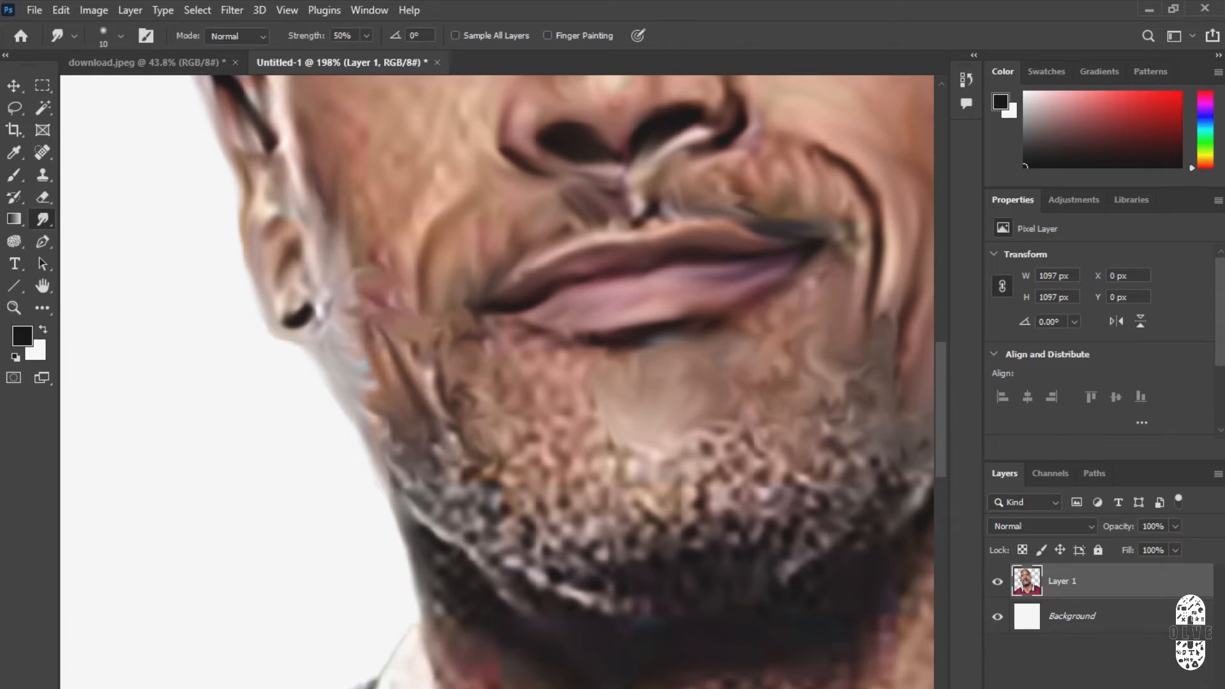
Smooth the cheek creases beside the left mouth corner into downward strokes.
left_click_drag(410, 339, 454, 417)
left_click_drag(426, 316, 446, 411)
mouse_move(447, 338)
left_mouse_down()
mouse_move(470, 434)
mouse_move(436, 474)
left_mouse_up()
scroll(459, 441, "down", 1)
Smudge the grey beard at the left jaw corner into hair-like strokes.
left_click_drag(405, 435, 427, 464)
left_click_drag(442, 424, 510, 471)
mouse_move(486, 412)
left_mouse_down()
mouse_move(517, 445)
mouse_move(534, 440)
left_mouse_up()
left_click_drag(450, 454, 502, 496)
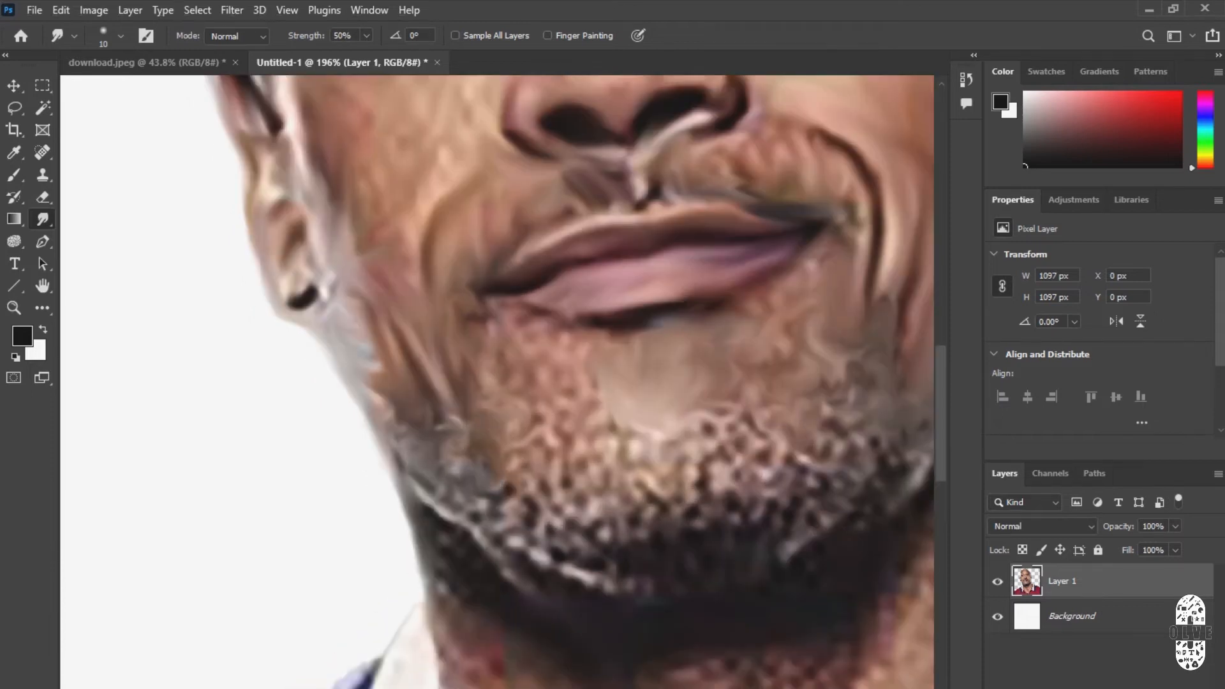
left_click_drag(427, 482, 487, 532)
left_click_drag(468, 489, 515, 531)
Smudge the beard along the lower left jawline towards the chin.
scroll(497, 447, "down", 3)
left_click_drag(450, 397, 477, 426)
mouse_move(494, 432)
left_mouse_down()
mouse_move(515, 449)
mouse_move(550, 436)
left_mouse_up()
left_click_drag(493, 398, 541, 422)
mouse_move(520, 376)
left_mouse_down()
mouse_move(557, 408)
mouse_move(515, 356)
left_mouse_up()
left_click_drag(504, 370, 552, 345)
mouse_move(553, 382)
left_mouse_down()
mouse_move(572, 369)
mouse_move(638, 460)
left_mouse_up()
Blend the stubble on the left side of the chin and smudge the lower beard across its middle.
mouse_move(635, 409)
left_mouse_down()
mouse_move(679, 392)
mouse_move(662, 399)
left_mouse_up()
left_click_drag(611, 357, 651, 360)
left_click_drag(613, 318, 622, 333)
mouse_move(551, 313)
left_mouse_down()
mouse_move(575, 324)
mouse_move(562, 311)
mouse_move(505, 367)
left_mouse_up()
left_click_drag(492, 252, 403, 239)
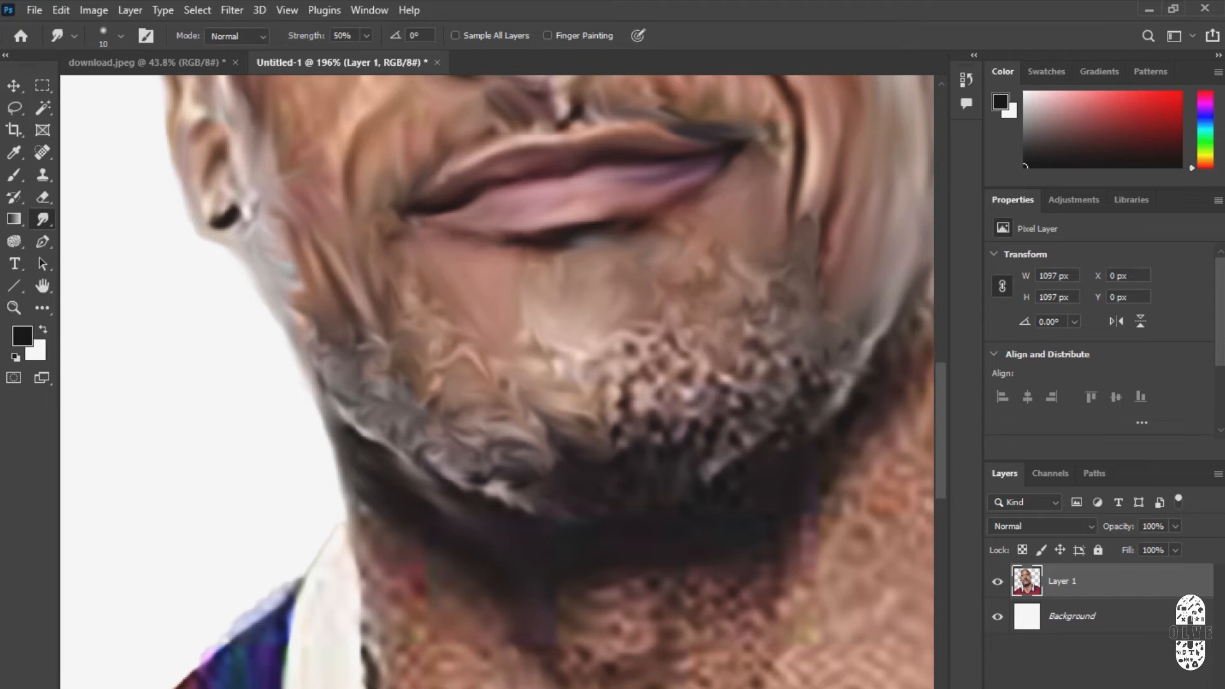
mouse_move(665, 355)
left_mouse_down()
mouse_move(642, 426)
mouse_move(450, 373)
mouse_move(469, 422)
mouse_move(504, 400)
left_mouse_up()
Enlarge the smudge brush to 30 px and blend the right jaw edge into the dark shadow on the neck.
scroll(616, 390, "down", 5)
scroll(373, 518, "down", 3)
scroll(535, 499, "up", 6)
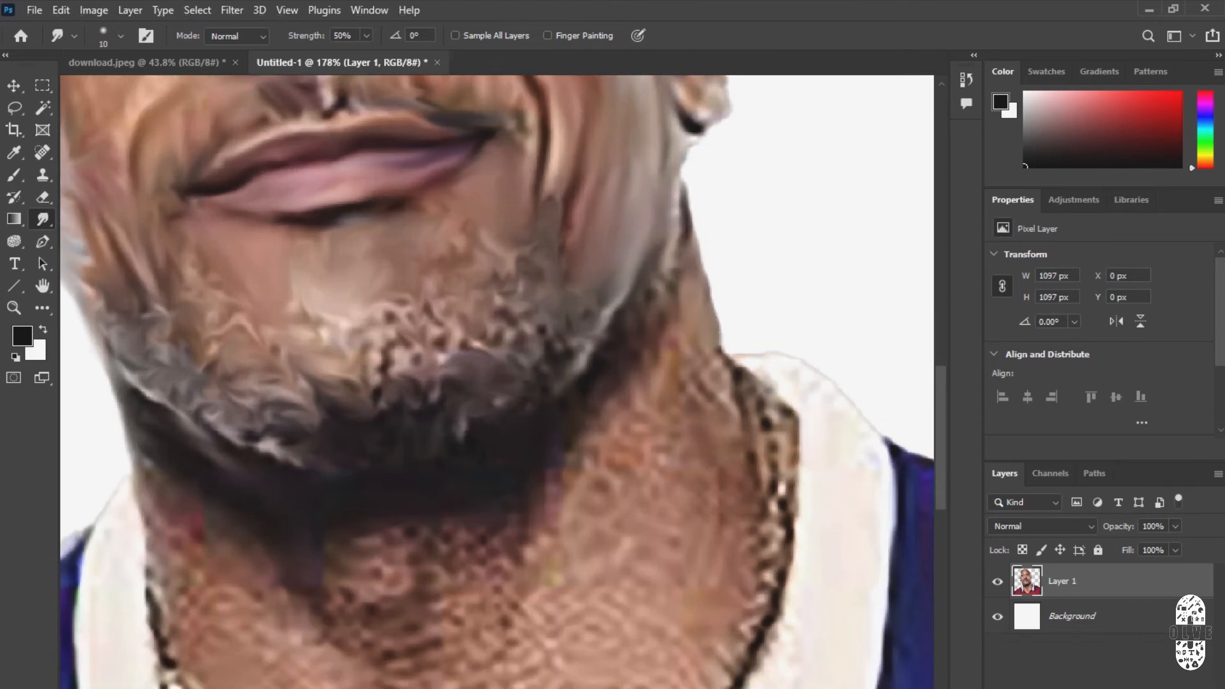
mouse_move(669, 271)
left_mouse_down()
mouse_move(633, 376)
mouse_move(591, 436)
left_mouse_up()
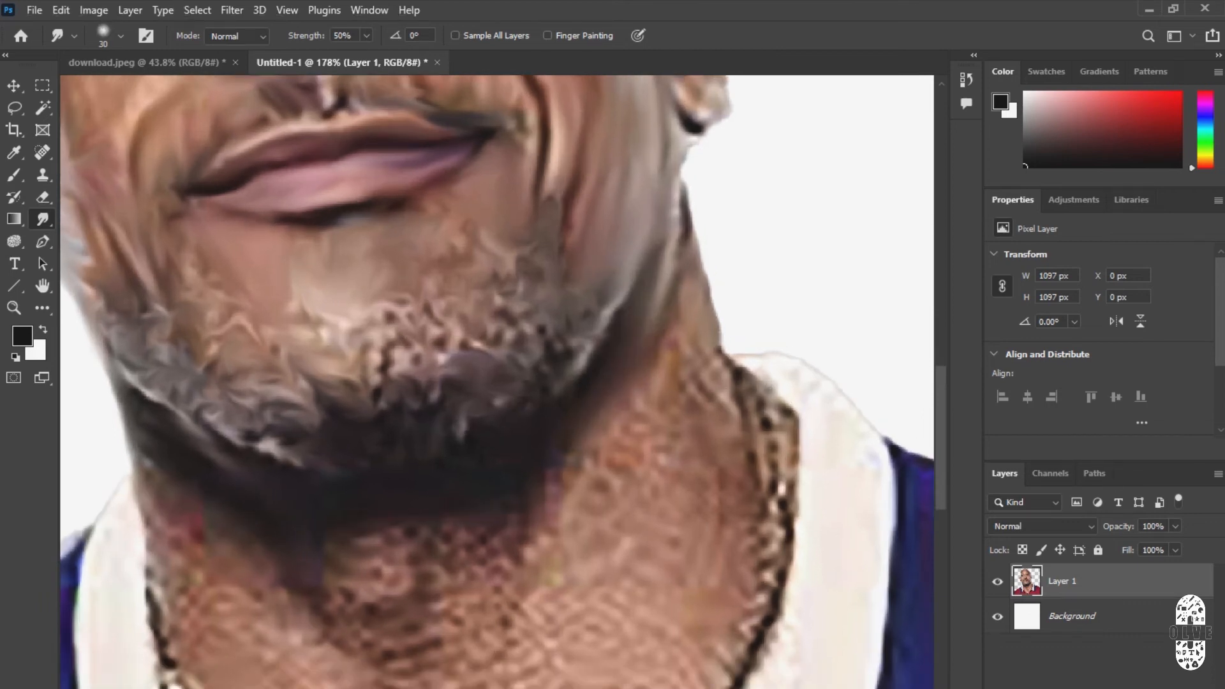
left_click_drag(611, 317, 539, 408)
left_click_drag(593, 448, 526, 504)
Smooth the dark shadow under the chin and pull its left end down into the neck.
left_click_drag(357, 441, 516, 405)
mouse_move(287, 394)
left_mouse_down()
mouse_move(319, 424)
mouse_move(485, 436)
mouse_move(517, 393)
left_mouse_up()
mouse_move(375, 408)
left_mouse_down()
mouse_move(433, 456)
mouse_move(390, 523)
left_mouse_up()
mouse_move(379, 443)
left_mouse_down()
mouse_move(377, 520)
mouse_move(408, 632)
left_mouse_up()
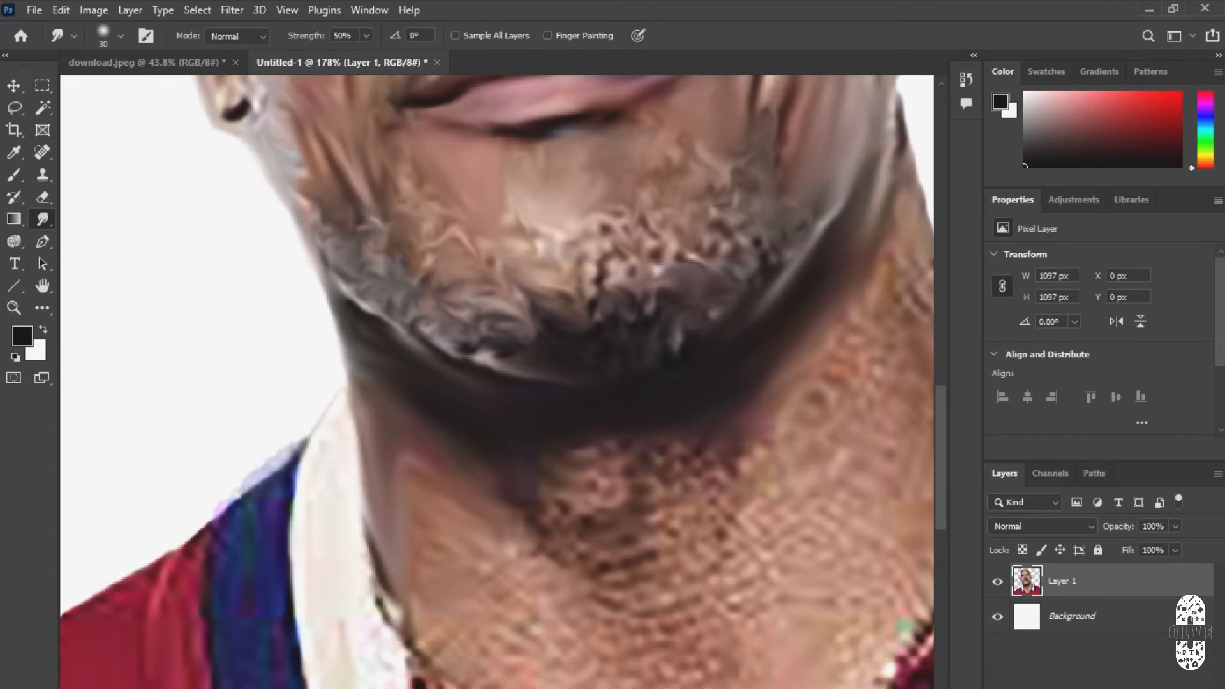
Smudge the left side of the neck down along the collar, reducing the brush to 20 px.
mouse_move(363, 453)
left_mouse_down()
mouse_move(377, 577)
mouse_move(426, 651)
mouse_move(382, 543)
left_mouse_up()
mouse_move(338, 505)
left_mouse_down()
mouse_move(410, 593)
mouse_move(383, 581)
mouse_move(330, 479)
mouse_move(344, 377)
left_mouse_up()
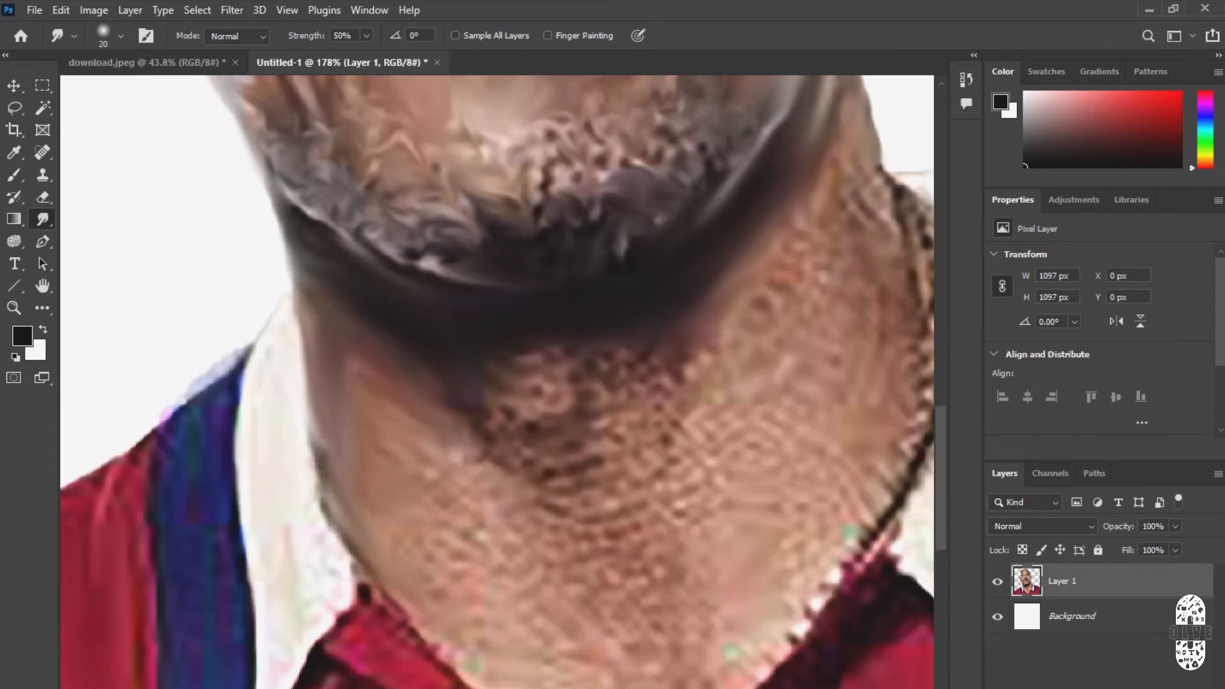
left_click_drag(403, 440, 467, 570)
left_click_drag(409, 408, 482, 543)
left_click_drag(412, 504, 449, 615)
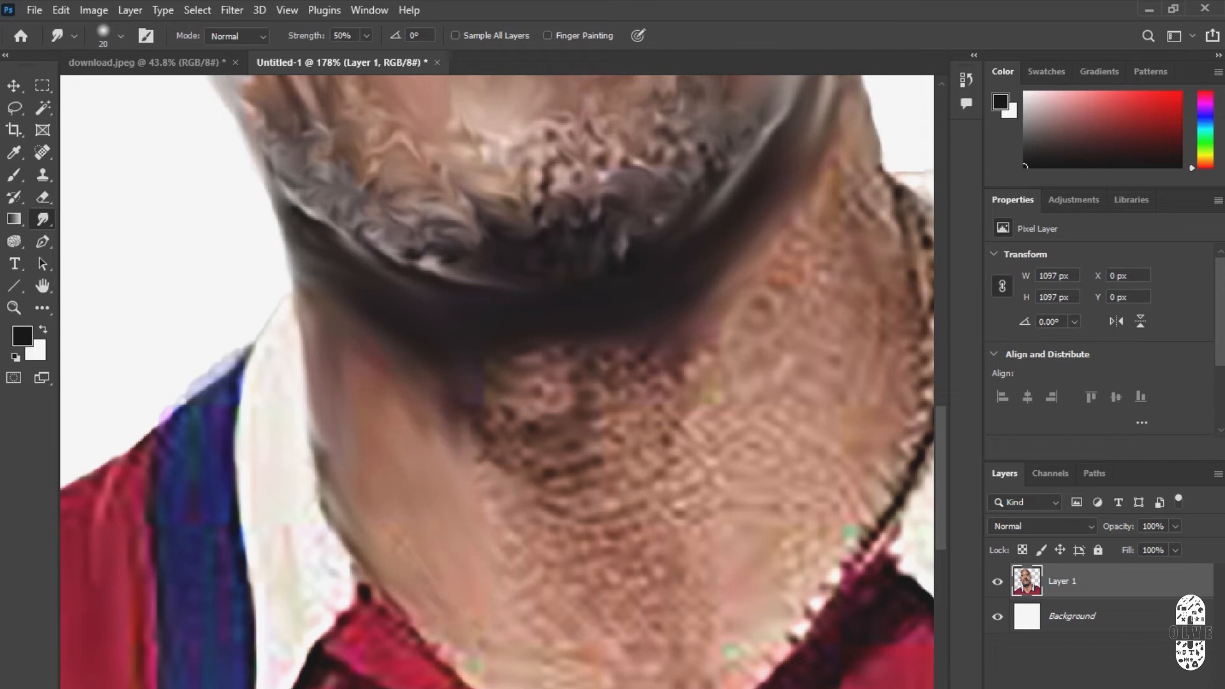
mouse_move(454, 657)
left_mouse_down()
mouse_move(391, 532)
mouse_move(556, 677)
left_mouse_up()
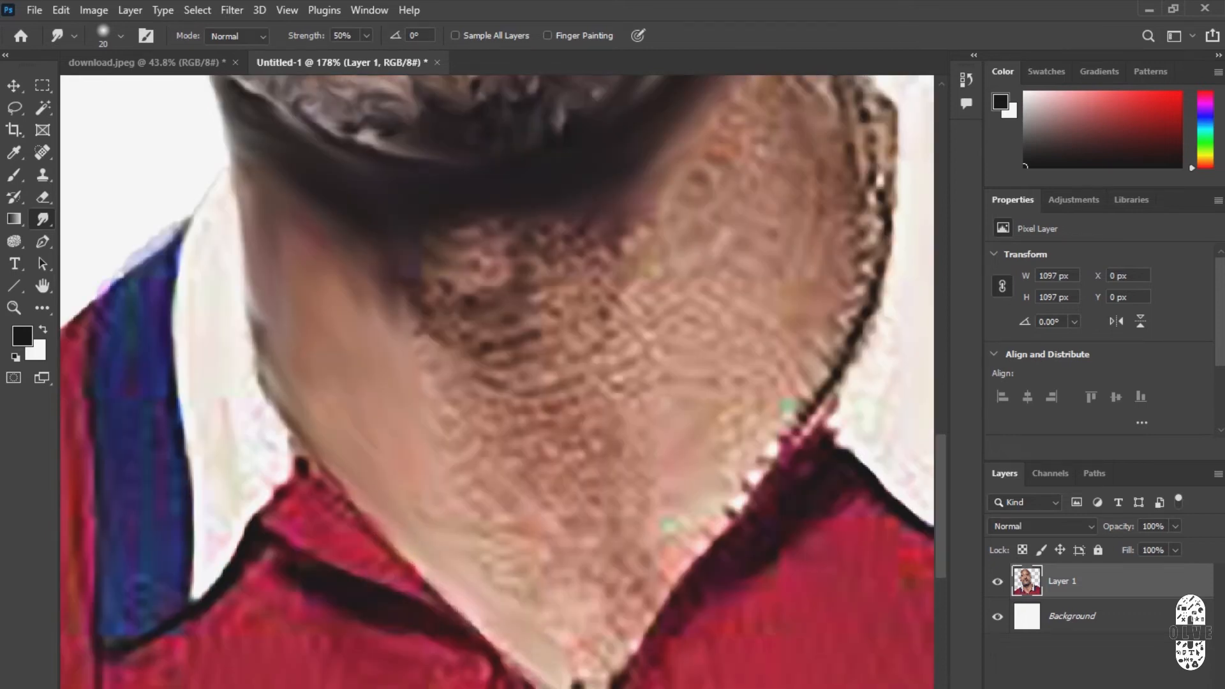
Smudge the lower left neck skin from the shirt opening inward.
left_click_drag(475, 625, 509, 659)
left_click_drag(468, 527, 523, 585)
left_click_drag(467, 482, 527, 533)
left_click_drag(465, 445, 571, 532)
left_click_drag(446, 416, 534, 474)
left_click_drag(440, 382, 531, 434)
Smudge the rough skin texture on the throat below the chin shadow.
left_click_drag(360, 295, 448, 345)
left_click_drag(510, 358, 453, 483)
left_click_drag(400, 374, 449, 431)
left_click_drag(371, 387, 423, 438)
left_click_drag(378, 442, 439, 480)
left_click_drag(393, 408, 431, 447)
mouse_move(364, 357)
left_mouse_down()
mouse_move(416, 415)
mouse_move(421, 390)
left_mouse_up()
Blend the skin texture from the middle of the neck up towards the right jaw shadow.
left_click_drag(442, 365, 467, 420)
mouse_move(415, 357)
left_mouse_down()
mouse_move(475, 369)
mouse_move(506, 401)
left_mouse_up()
left_click_drag(470, 385, 505, 436)
left_click_drag(510, 380, 477, 450)
mouse_move(446, 458)
left_mouse_down()
mouse_move(474, 514)
mouse_move(495, 510)
left_mouse_up()
mouse_move(410, 493)
left_mouse_down()
mouse_move(482, 502)
mouse_move(471, 537)
left_mouse_up()
left_click_drag(510, 408, 414, 449)
left_click_drag(574, 255, 451, 421)
left_click_drag(530, 281, 501, 395)
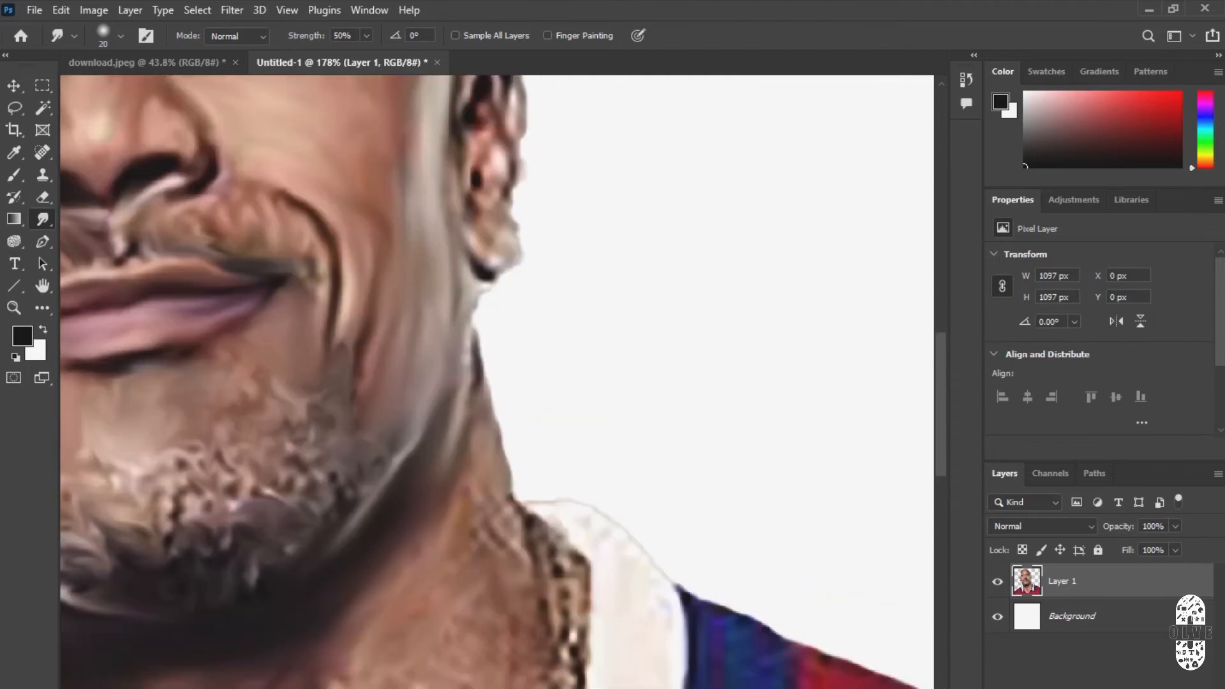
Smudge the right jaw edge below the earlobe into the top of the neck.
scroll(478, 216, "up", 3)
left_click_drag(485, 345, 478, 278)
left_click_drag(446, 245, 474, 326)
left_click_drag(484, 237, 475, 333)
left_click_drag(468, 258, 473, 338)
left_click_drag(478, 236, 467, 319)
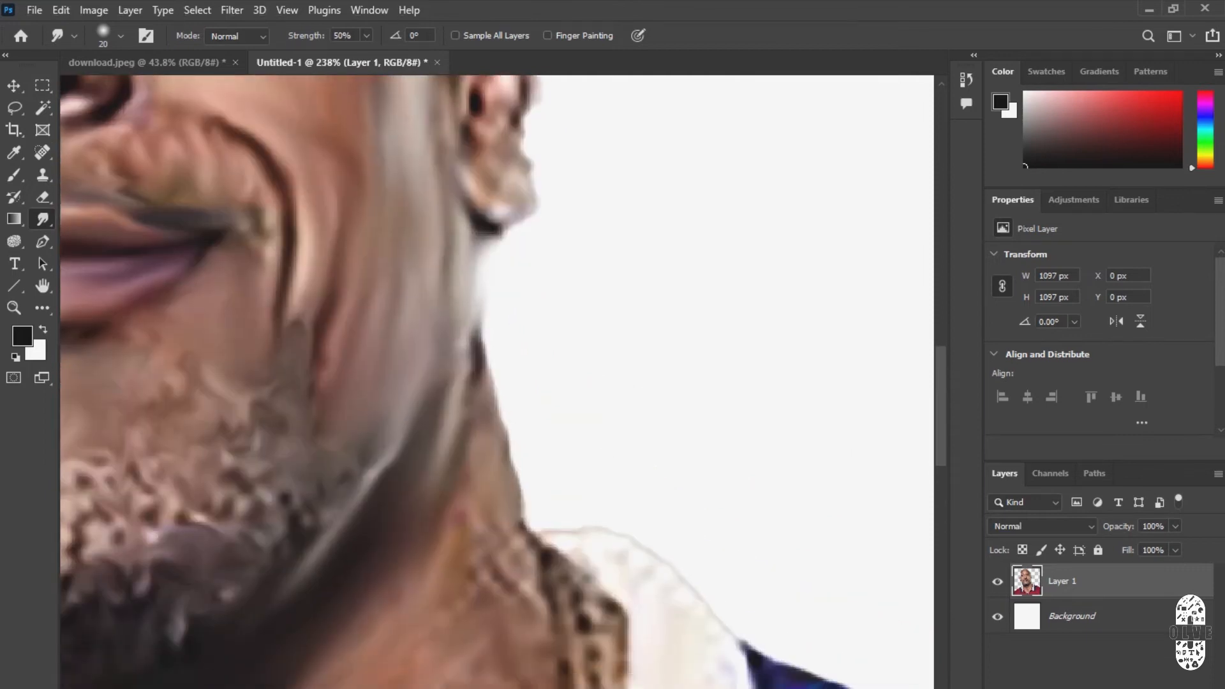
left_click_drag(463, 271, 471, 345)
mouse_move(471, 229)
left_mouse_down()
mouse_move(462, 297)
mouse_move(475, 408)
left_mouse_up()
Smooth the right outer edge of the neck down to the collar and chain.
left_click_drag(483, 354, 503, 446)
mouse_move(479, 332)
left_mouse_down()
mouse_move(472, 378)
mouse_move(484, 381)
left_mouse_up()
left_click_drag(507, 443, 532, 549)
mouse_move(517, 471)
left_mouse_down()
mouse_move(497, 301)
mouse_move(473, 408)
left_mouse_up()
left_click_drag(445, 345, 460, 456)
left_click_drag(490, 386, 513, 450)
left_click_drag(509, 402, 541, 612)
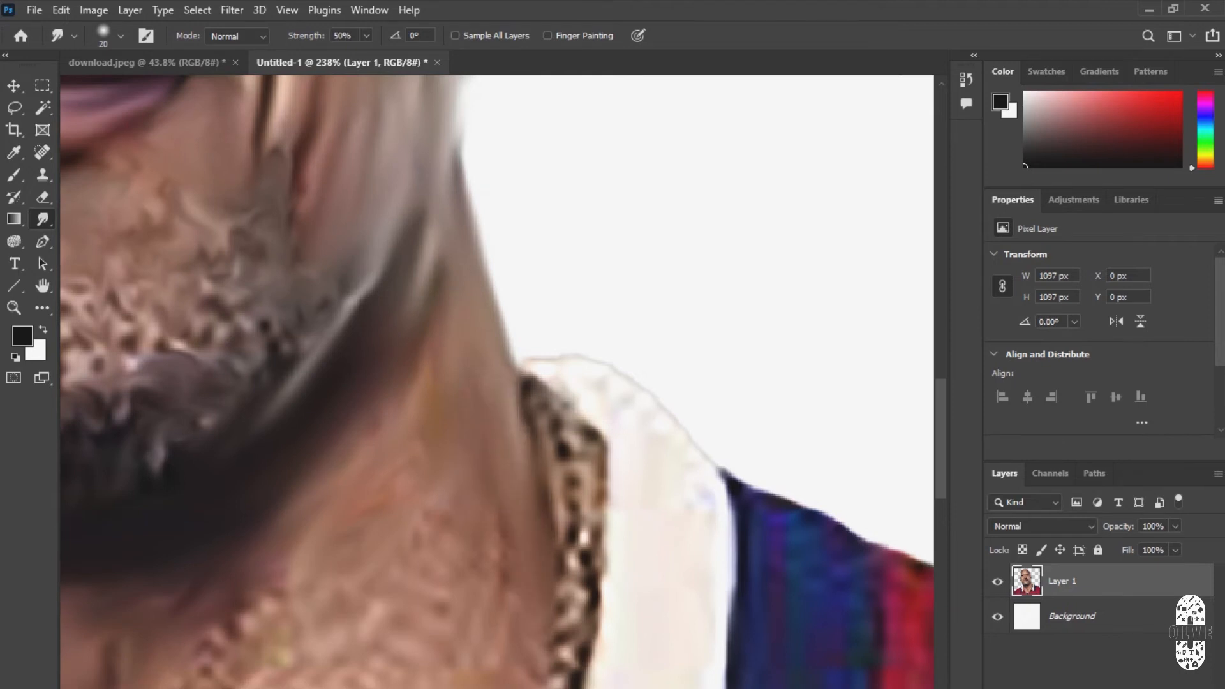
Smudge the right side of the neck beside the chain and below the jaw shadow.
left_click_drag(440, 511, 543, 360)
left_click_drag(554, 376, 539, 418)
left_click_drag(473, 440, 431, 526)
left_click_drag(477, 450, 440, 517)
left_click_drag(417, 469, 377, 593)
left_click_drag(370, 501, 322, 570)
left_click_drag(386, 424, 337, 501)
mouse_move(357, 463)
left_mouse_down()
mouse_move(326, 561)
mouse_move(275, 535)
left_mouse_up()
Blend the remaining texture on the lower right neck into soft diagonal strokes.
left_click_drag(396, 510, 421, 382)
left_click_drag(510, 399, 461, 491)
mouse_move(639, 295)
left_mouse_down()
mouse_move(571, 389)
mouse_move(532, 494)
left_mouse_up()
left_click_drag(577, 444, 529, 510)
left_click_drag(640, 297, 605, 350)
scroll(553, 378, "down", 5)
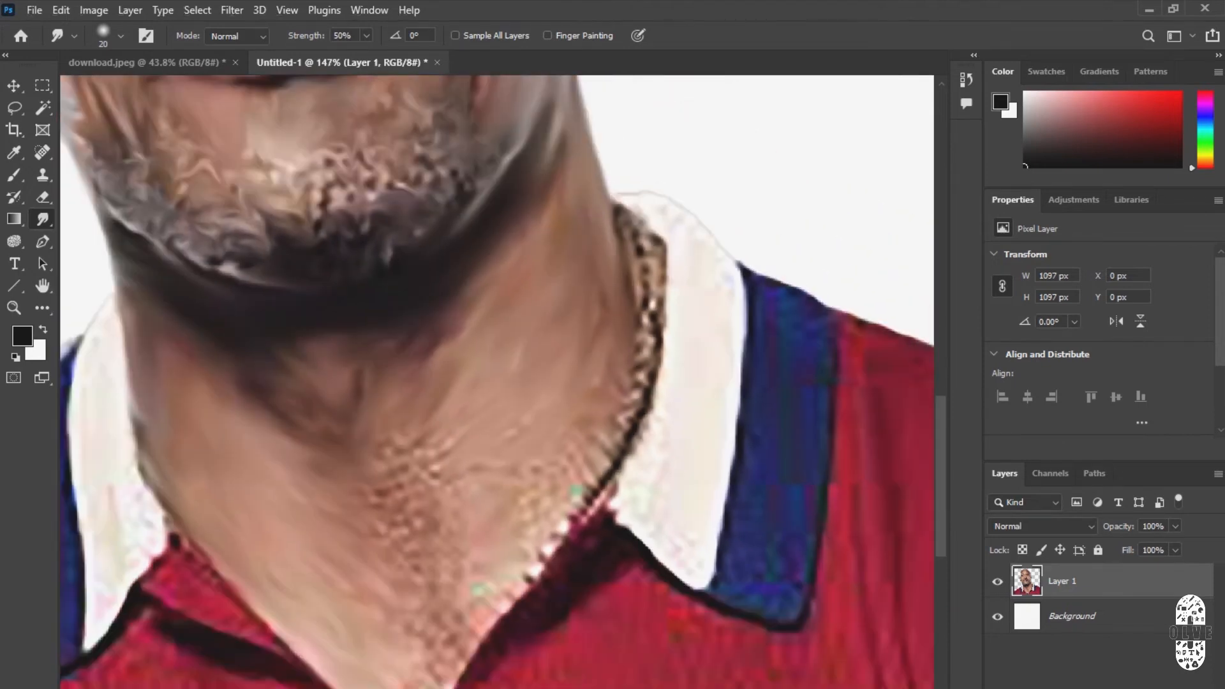
Blend the chest hair texture at the centre of the lower neck into soft strokes with the Smudge tool.
left_click_drag(469, 472, 434, 536)
left_click_drag(448, 451, 415, 568)
left_click_drag(440, 422, 401, 464)
left_click_drag(451, 449, 426, 498)
left_click_drag(435, 452, 402, 486)
left_click_drag(446, 383, 390, 458)
left_click_drag(379, 501, 408, 542)
mouse_move(411, 529)
left_mouse_down()
mouse_move(401, 606)
mouse_move(414, 539)
left_mouse_up()
left_click_drag(449, 373, 410, 439)
left_click_drag(450, 507, 397, 537)
left_click_drag(458, 556, 440, 587)
Smooth the lower right neck along the shirt opening and the end of the chain, covering the remaining grain.
left_click_drag(550, 477, 450, 600)
left_click_drag(481, 597, 454, 635)
left_click_drag(586, 418, 542, 514)
left_click_drag(638, 437, 577, 507)
left_click_drag(650, 401, 596, 469)
left_click_drag(633, 422, 606, 462)
left_click_drag(611, 475, 586, 513)
mouse_move(603, 474)
left_mouse_down()
mouse_move(522, 580)
mouse_move(547, 436)
left_mouse_up()
left_click_drag(555, 486, 532, 517)
left_click_drag(511, 523, 447, 611)
left_click_drag(450, 587, 458, 508)
left_click_drag(462, 458, 414, 538)
mouse_move(471, 531)
left_mouse_down()
mouse_move(444, 546)
mouse_move(456, 520)
left_mouse_up()
Reduce the Smudge brush size to 10 and smear the gold chain beside the right collar into smooth strands.
left_click_drag(612, 281, 433, 521)
scroll(596, 156, "up", 1)
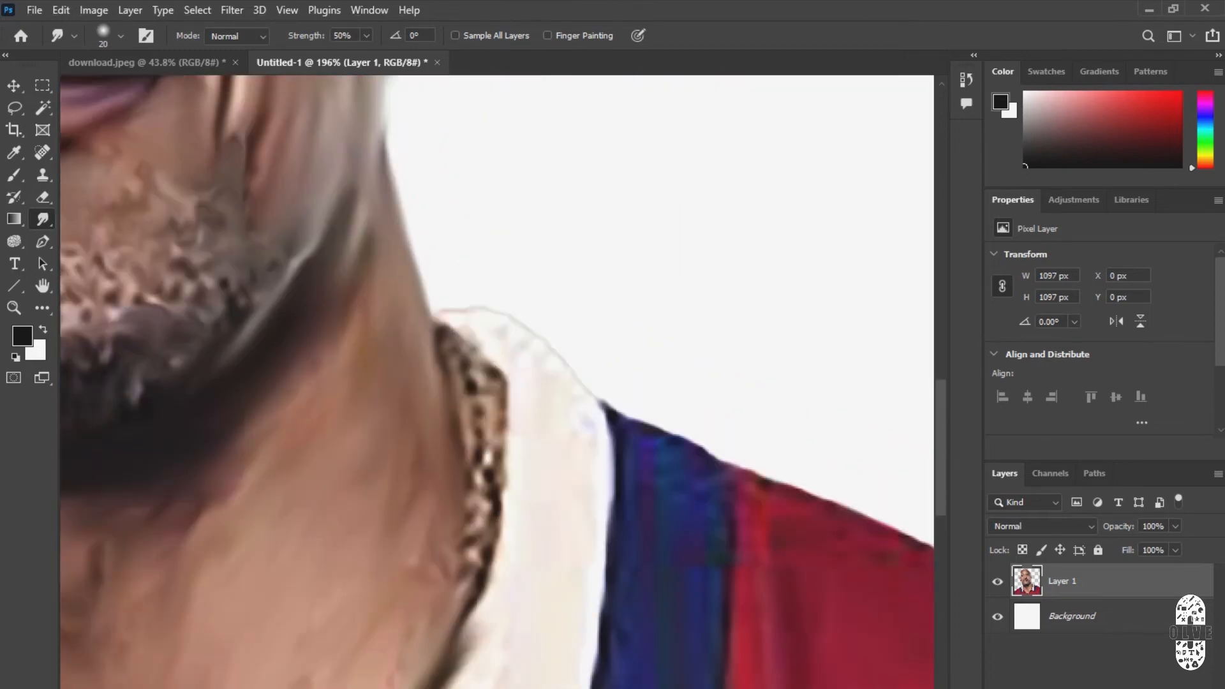
left_click_drag(458, 313, 477, 394)
mouse_move(491, 338)
left_mouse_down()
mouse_move(495, 405)
mouse_move(468, 469)
mouse_move(472, 552)
mouse_move(488, 490)
mouse_move(465, 367)
mouse_move(472, 331)
left_mouse_up()
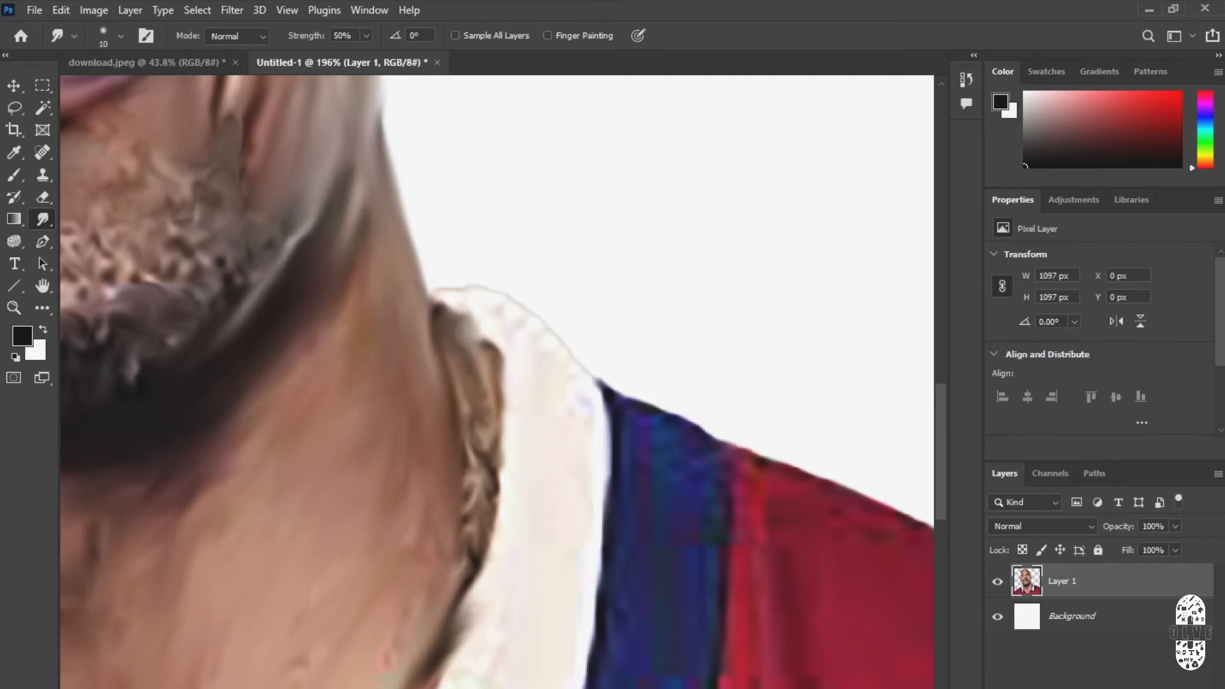
Set the Smudge brush size to 8 and soften the top rim of the right ear.
left_click_drag(441, 128, 462, 651)
scroll(472, 382, "up", 3)
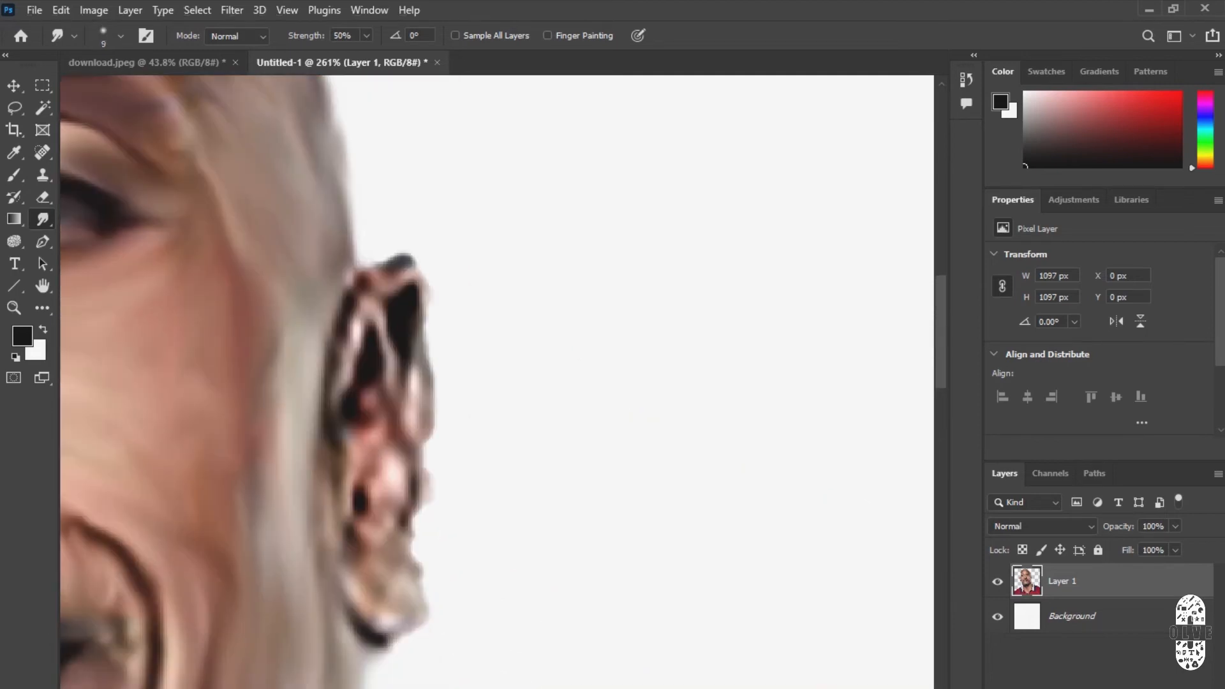
mouse_move(349, 291)
left_mouse_down()
mouse_move(340, 395)
mouse_move(376, 341)
left_mouse_up()
scroll(502, 241, "up", 3)
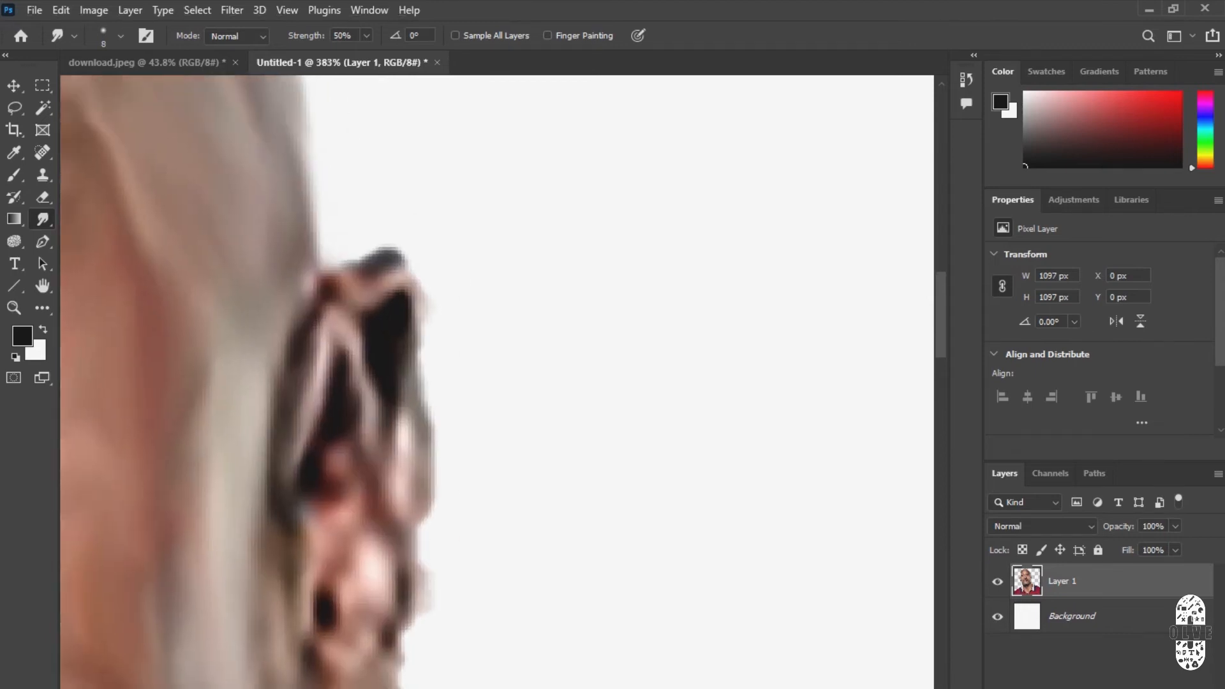
mouse_move(377, 276)
left_mouse_down()
mouse_move(301, 284)
mouse_move(349, 278)
mouse_move(384, 305)
mouse_move(342, 269)
mouse_move(379, 341)
mouse_move(375, 363)
left_mouse_up()
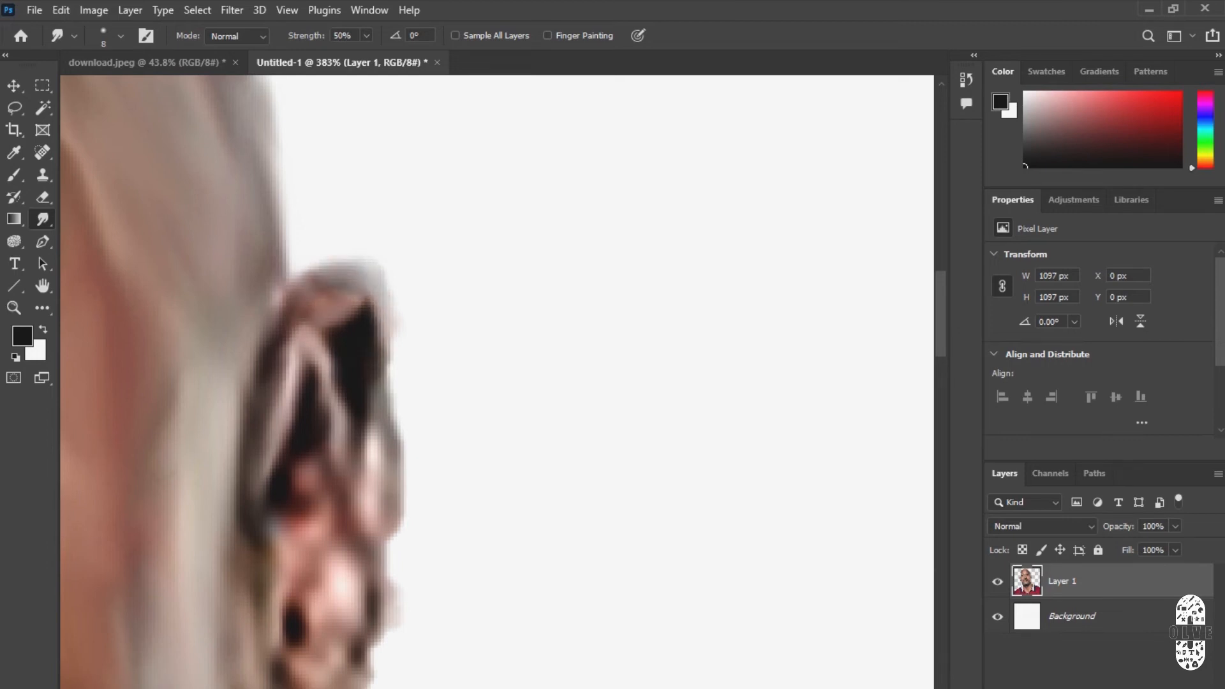
Smooth the lower outer edge of the right ear and its earlobe into a clean curve.
scroll(255, 351, "down", 2)
mouse_move(383, 510)
left_mouse_down()
mouse_move(310, 310)
mouse_move(331, 396)
left_mouse_up()
mouse_move(286, 274)
left_mouse_down()
mouse_move(295, 356)
mouse_move(301, 344)
left_mouse_up()
left_click_drag(295, 412, 283, 490)
mouse_move(287, 446)
left_mouse_down()
mouse_move(269, 486)
mouse_move(274, 470)
left_mouse_up()
left_click_drag(294, 414, 285, 481)
mouse_move(289, 426)
left_mouse_down()
mouse_move(285, 479)
mouse_move(254, 541)
left_mouse_up()
left_click_drag(291, 437, 287, 480)
mouse_move(294, 518)
left_mouse_down()
mouse_move(281, 559)
mouse_move(249, 539)
mouse_move(259, 574)
mouse_move(287, 558)
mouse_move(294, 520)
left_mouse_up()
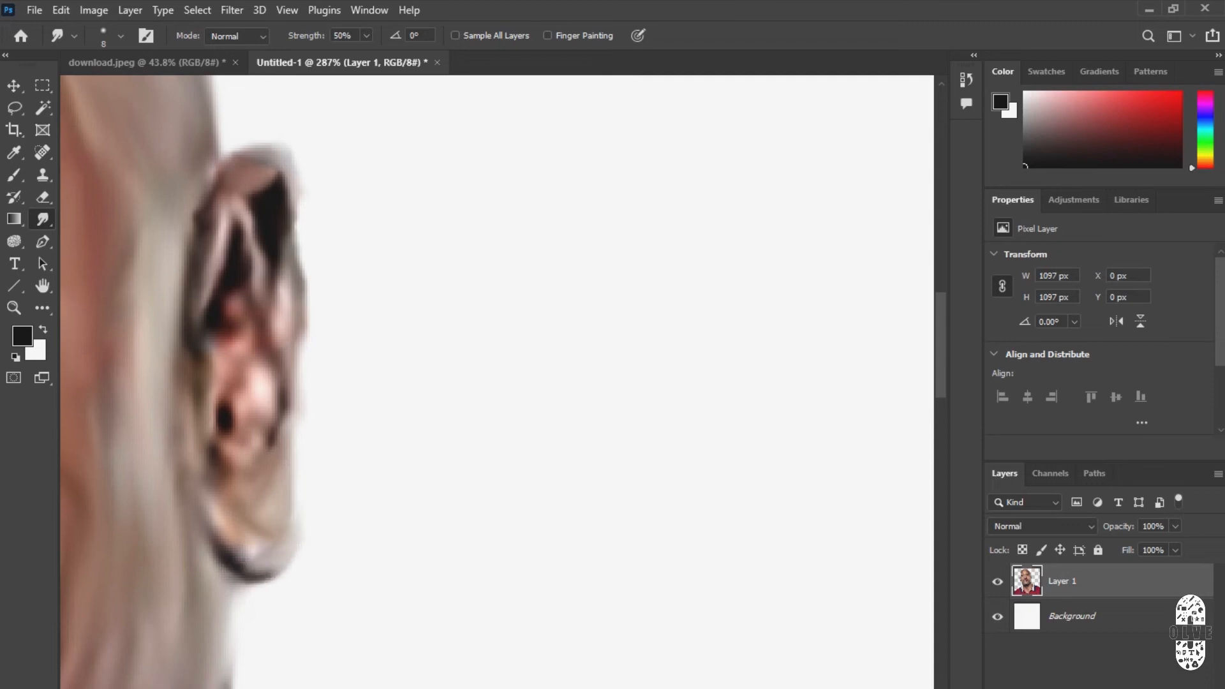
Blend the small dark hollow inside the right ear and even out the ear's outer rim.
left_click_drag(300, 361, 294, 502)
mouse_move(241, 377)
left_mouse_down()
mouse_move(225, 424)
mouse_move(235, 393)
mouse_move(258, 403)
left_mouse_up()
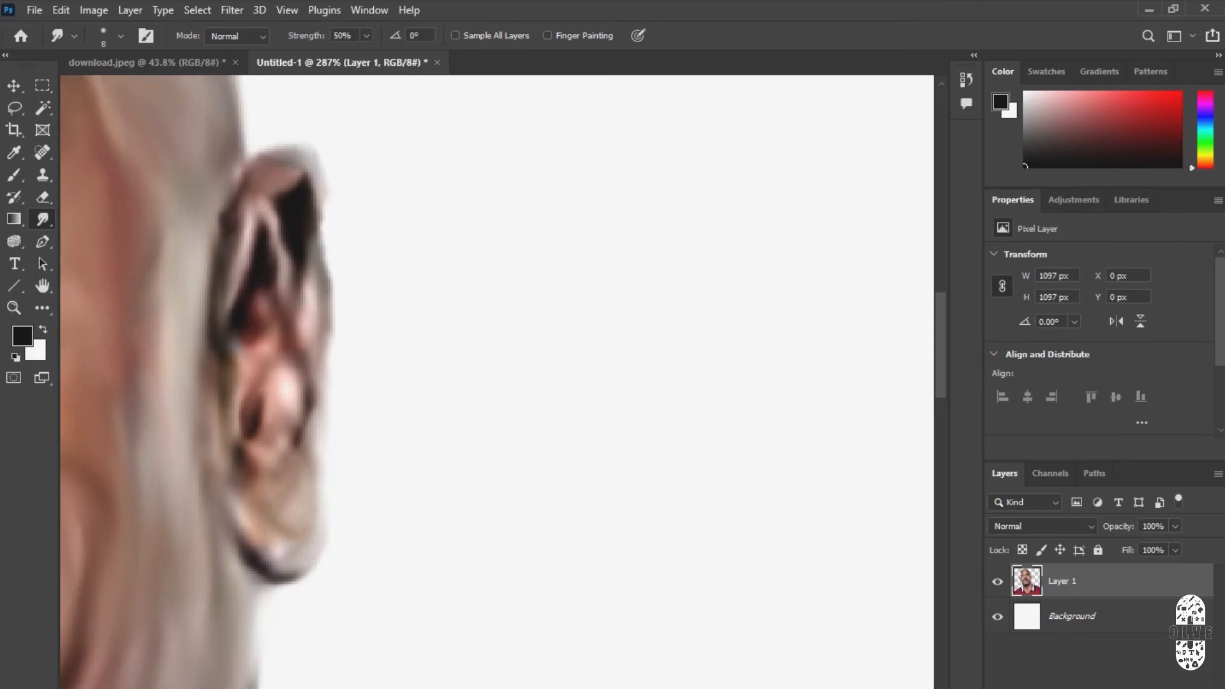
mouse_move(312, 239)
left_mouse_down()
mouse_move(321, 198)
mouse_move(328, 268)
left_mouse_up()
left_click_drag(326, 210, 329, 271)
left_click_drag(304, 158, 321, 178)
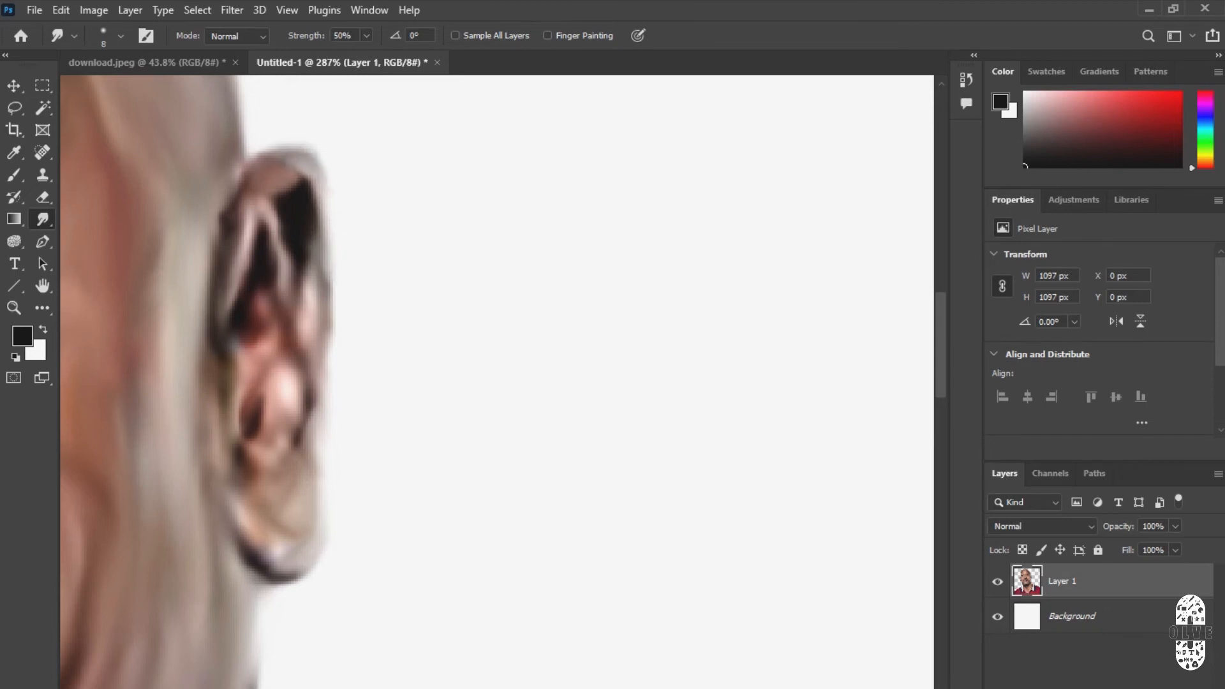
scroll(312, 300, "down", 10)
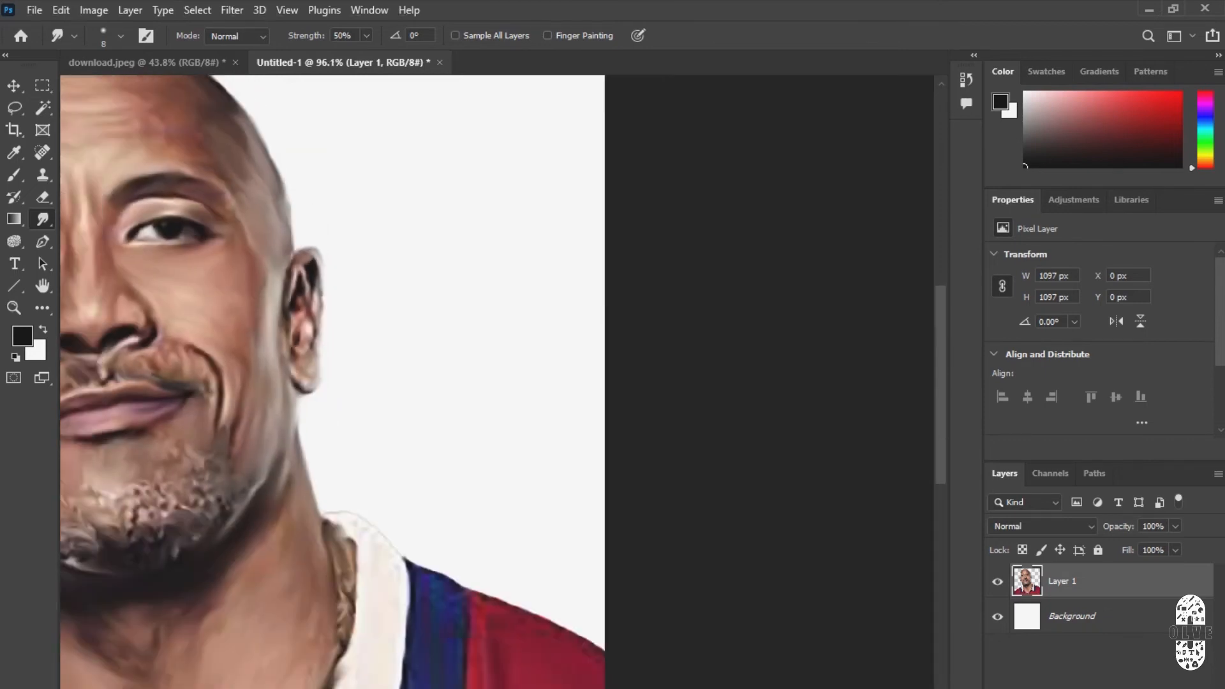
Smudge the edge of the head above the right ear.
scroll(256, 258, "up", 10)
left_click_drag(255, 259, 292, 451)
left_click_drag(359, 249, 382, 294)
mouse_move(381, 281)
left_mouse_down()
mouse_move(367, 314)
mouse_move(384, 311)
mouse_move(388, 335)
left_mouse_up()
left_click_drag(402, 441, 404, 473)
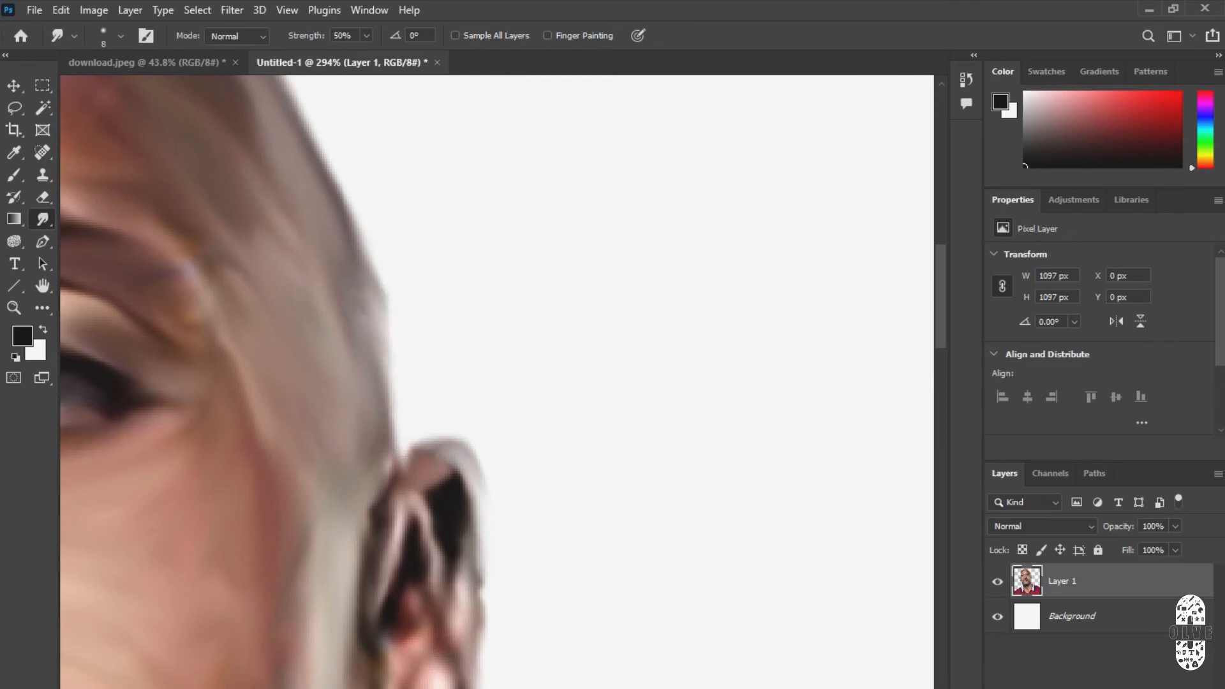
Touch up the inner hollow of the right ear and the seam where the ear meets the face.
left_click_drag(408, 469, 458, 162)
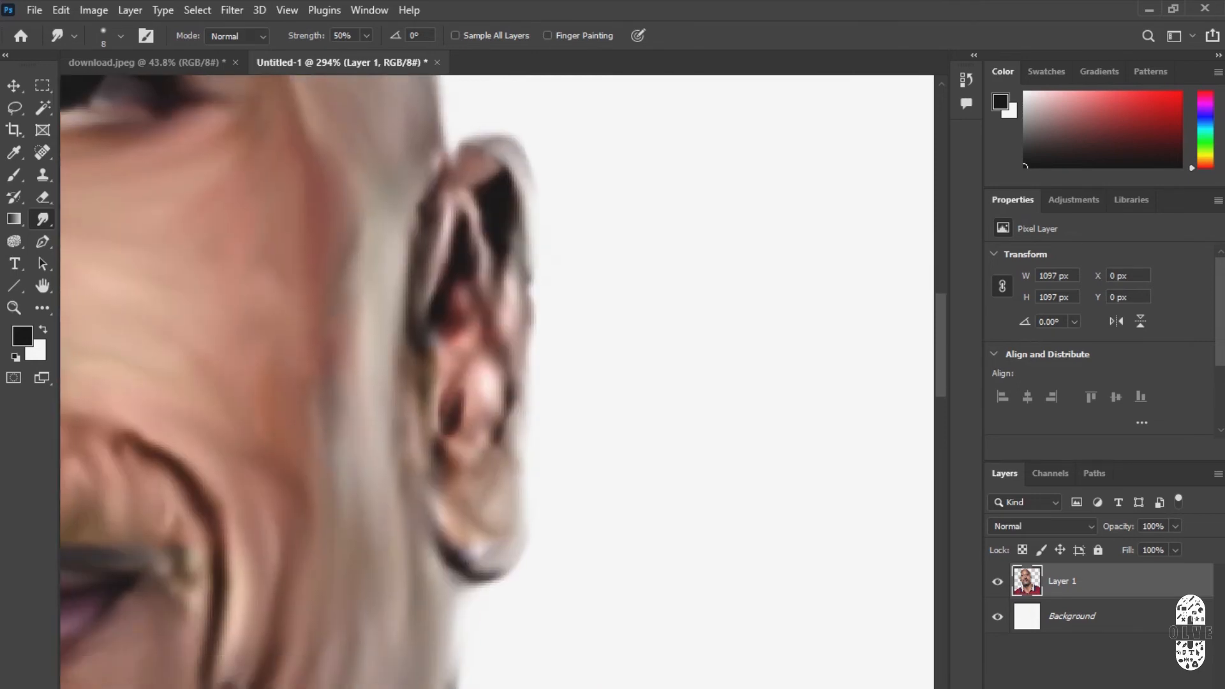
left_click_drag(461, 387, 460, 429)
left_click_drag(429, 370, 446, 488)
scroll(466, 458, "down", 13)
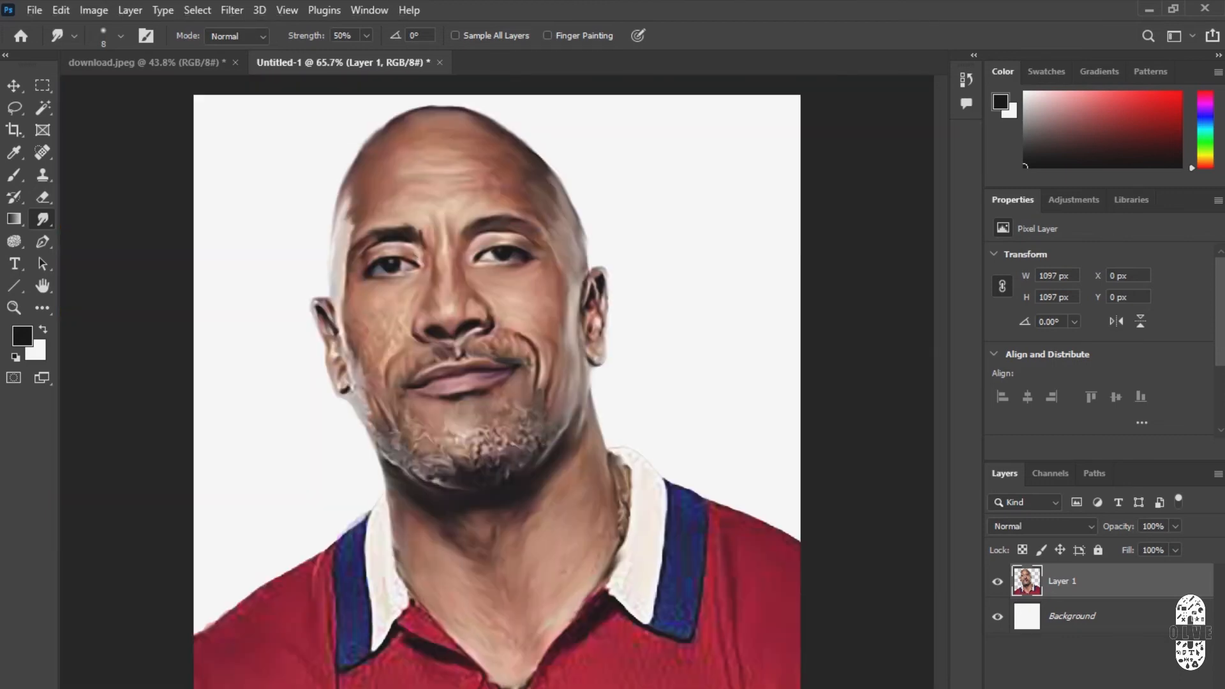
Enlarge the Smudge brush to 25 and blend the left cheek from under the eye to the smile line.
scroll(347, 426, "up", 7)
key("bracketright")
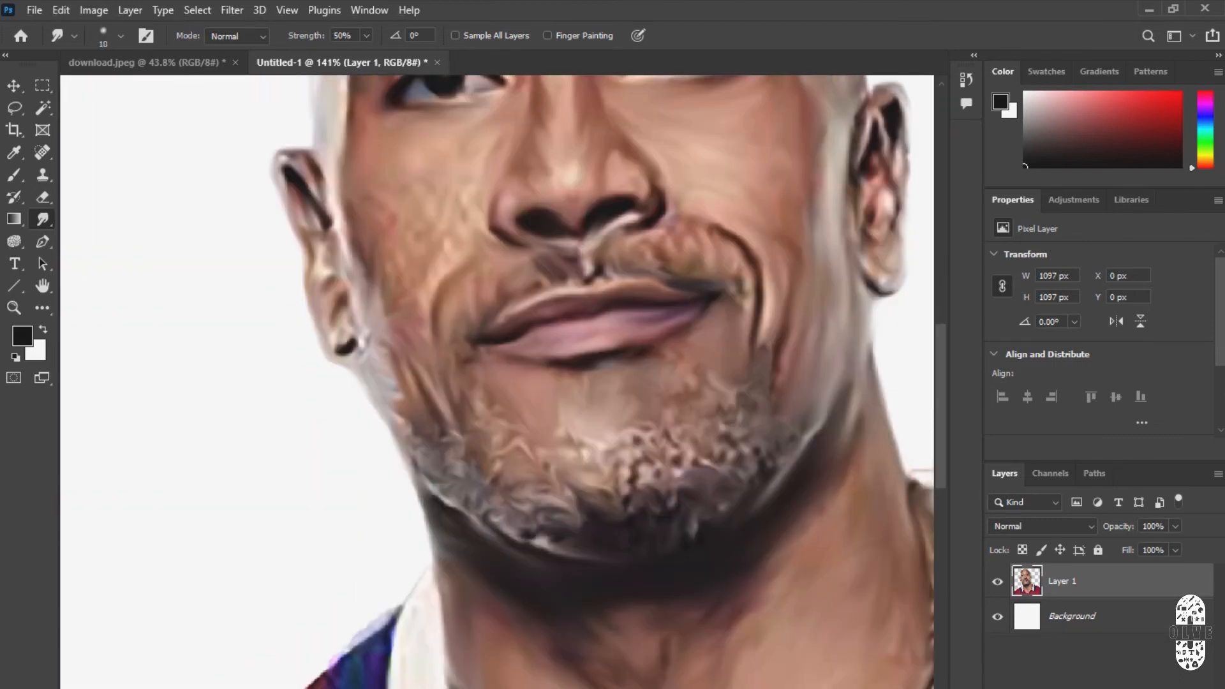
mouse_move(454, 216)
left_mouse_down()
mouse_move(509, 260)
mouse_move(501, 322)
left_mouse_up()
mouse_move(482, 243)
left_mouse_down()
mouse_move(477, 288)
mouse_move(441, 278)
mouse_move(454, 344)
left_mouse_up()
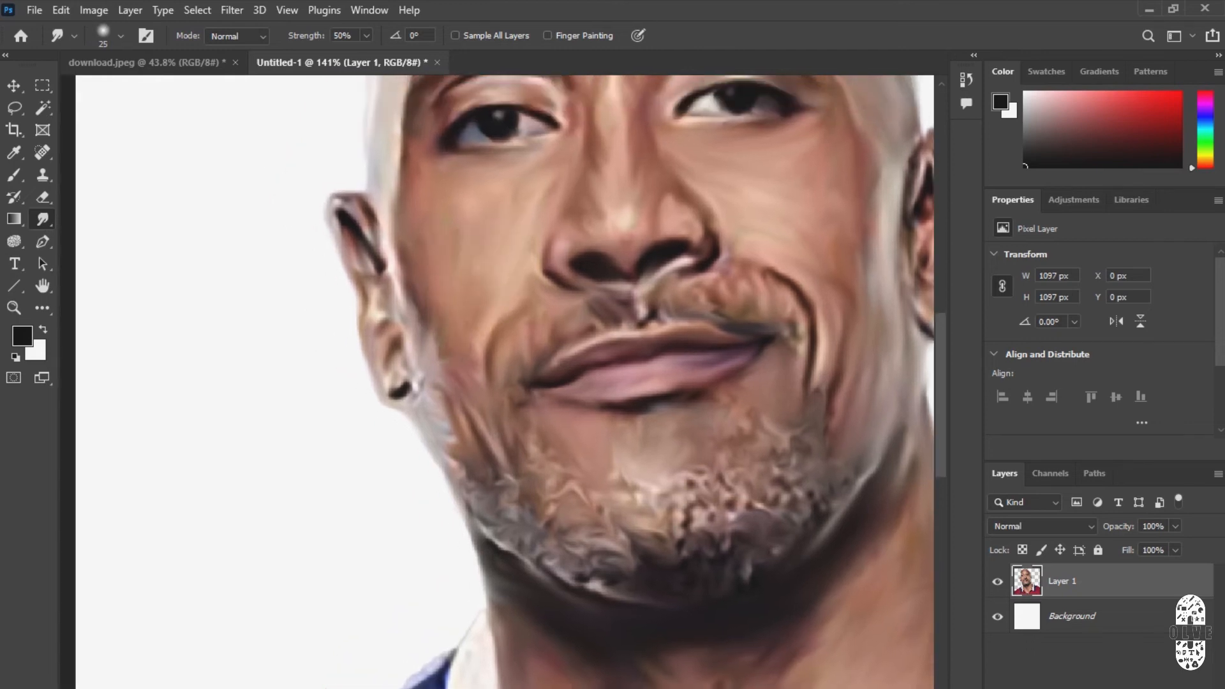
left_click_drag(486, 290, 483, 373)
left_click_drag(553, 170, 533, 196)
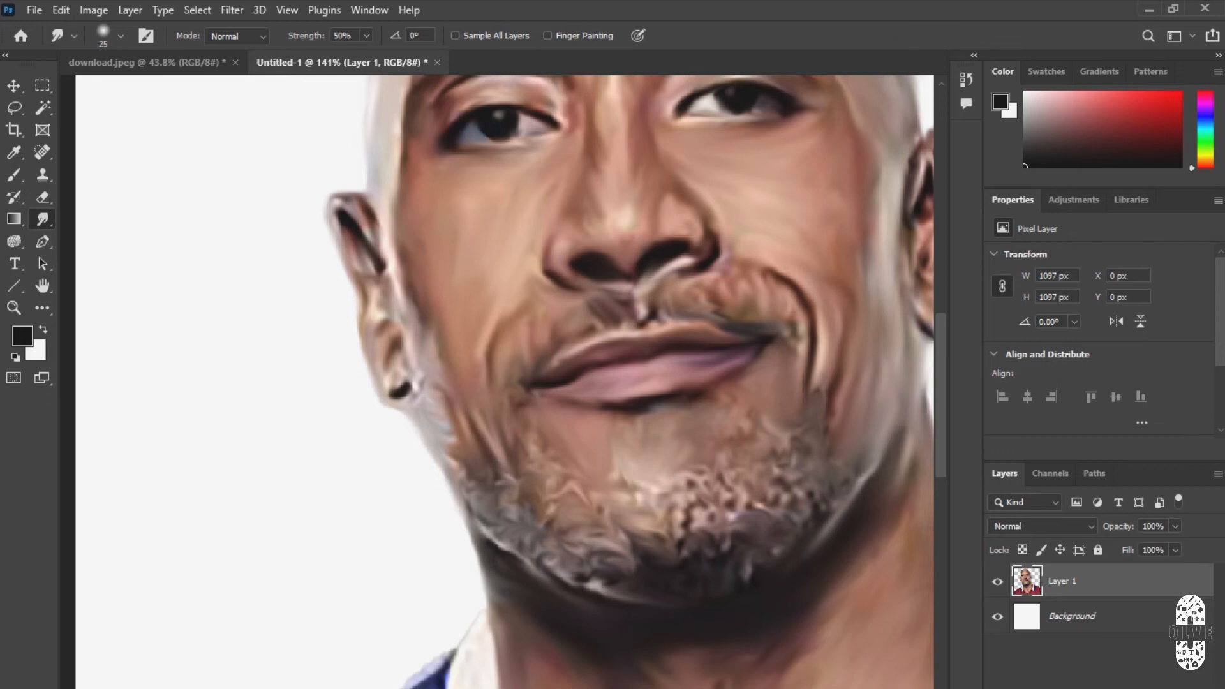
Smooth the outer edge of the left cheek and the jaw just below the left earlobe.
left_click_drag(663, 217, 552, 293)
left_click_drag(614, 271, 694, 236)
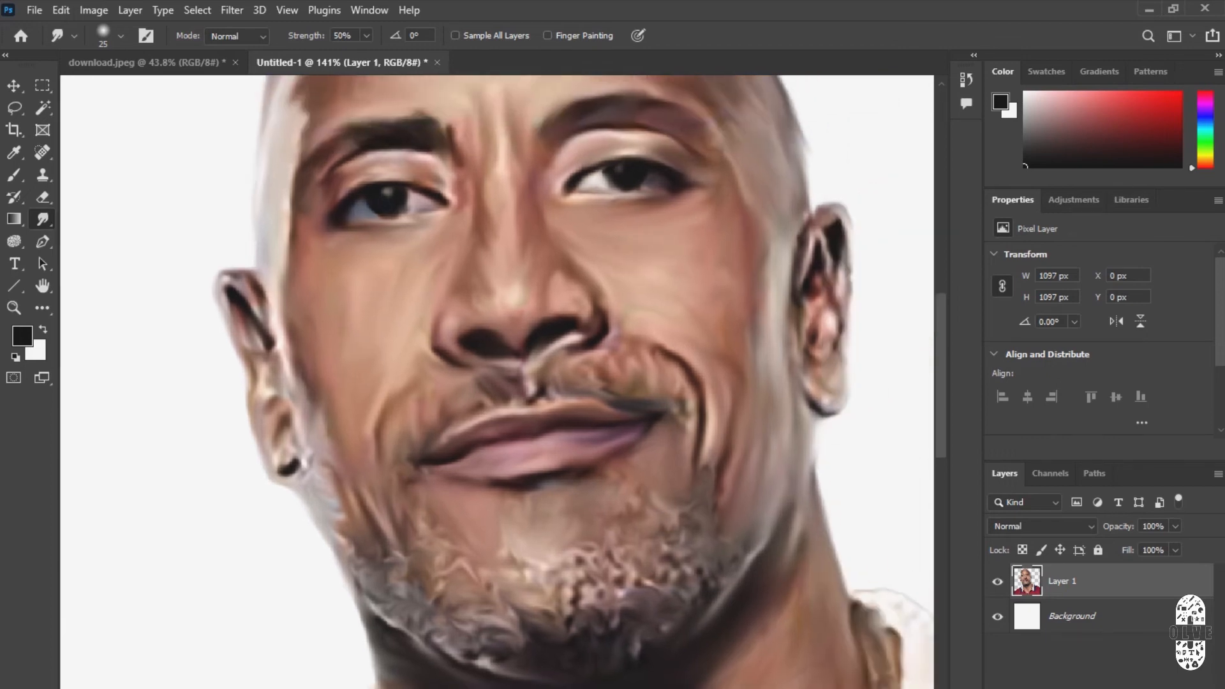
mouse_move(299, 363)
left_mouse_down()
mouse_move(309, 397)
mouse_move(293, 396)
left_mouse_up()
left_click_drag(303, 441, 284, 313)
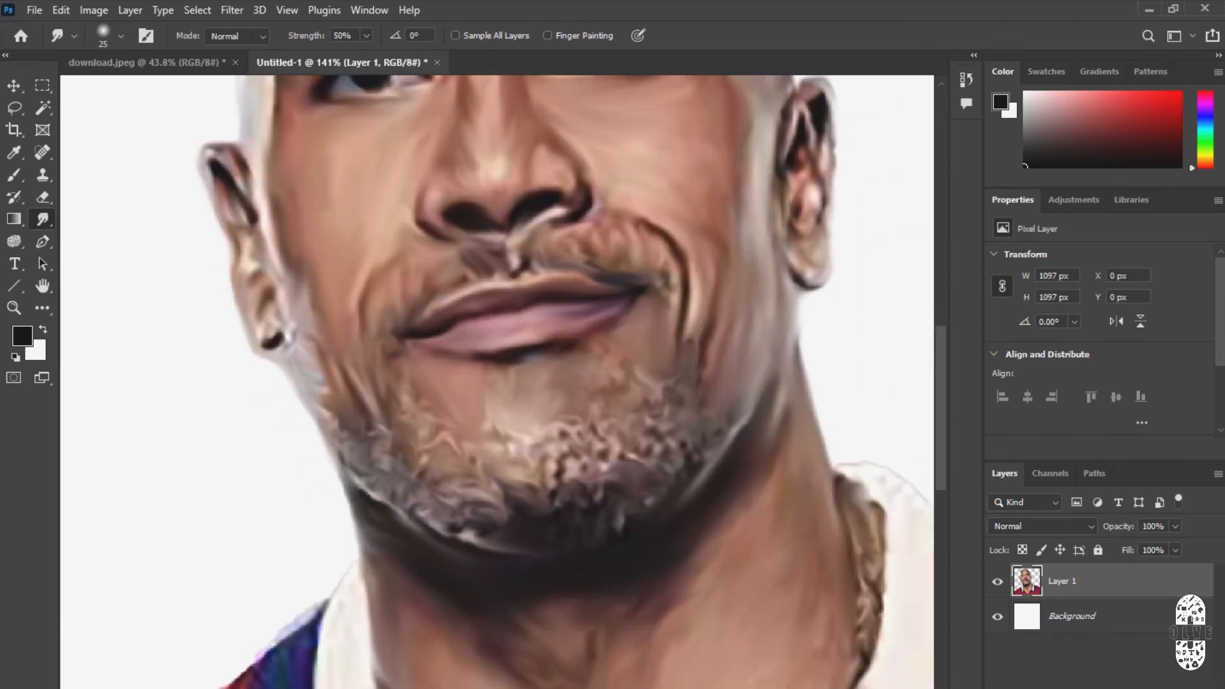
left_click_drag(319, 382, 333, 422)
left_click_drag(297, 295, 313, 364)
left_click_drag(408, 365, 282, 363)
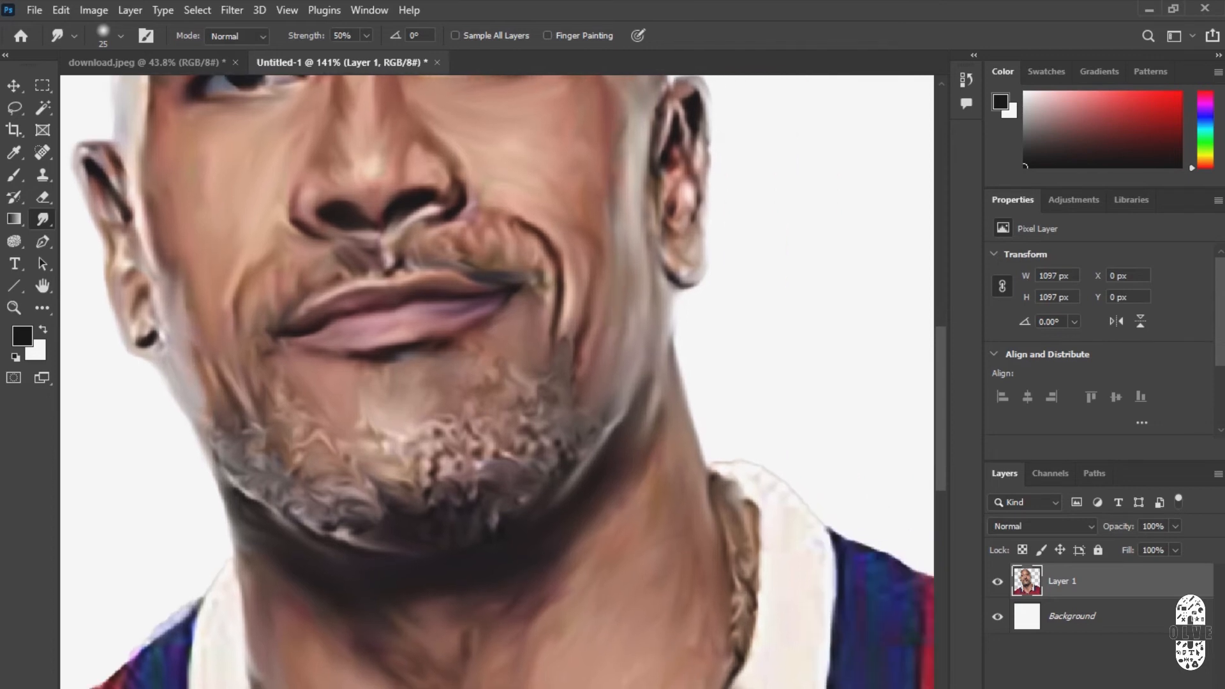
Smudge the white band of the right collar from the top of the shoulder down to its point.
left_click_drag(574, 459, 453, 274)
scroll(511, 370, "up", 1)
left_click_drag(574, 344, 463, 387)
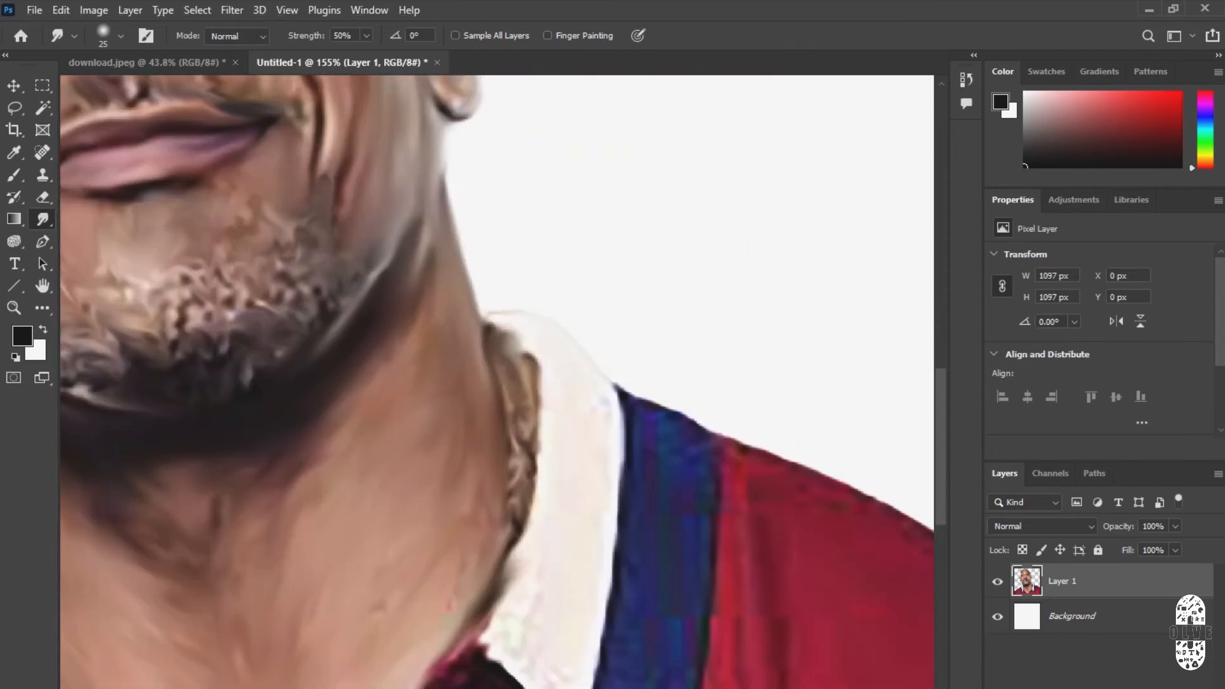
mouse_move(518, 554)
left_mouse_down()
mouse_move(547, 415)
mouse_move(527, 477)
left_mouse_up()
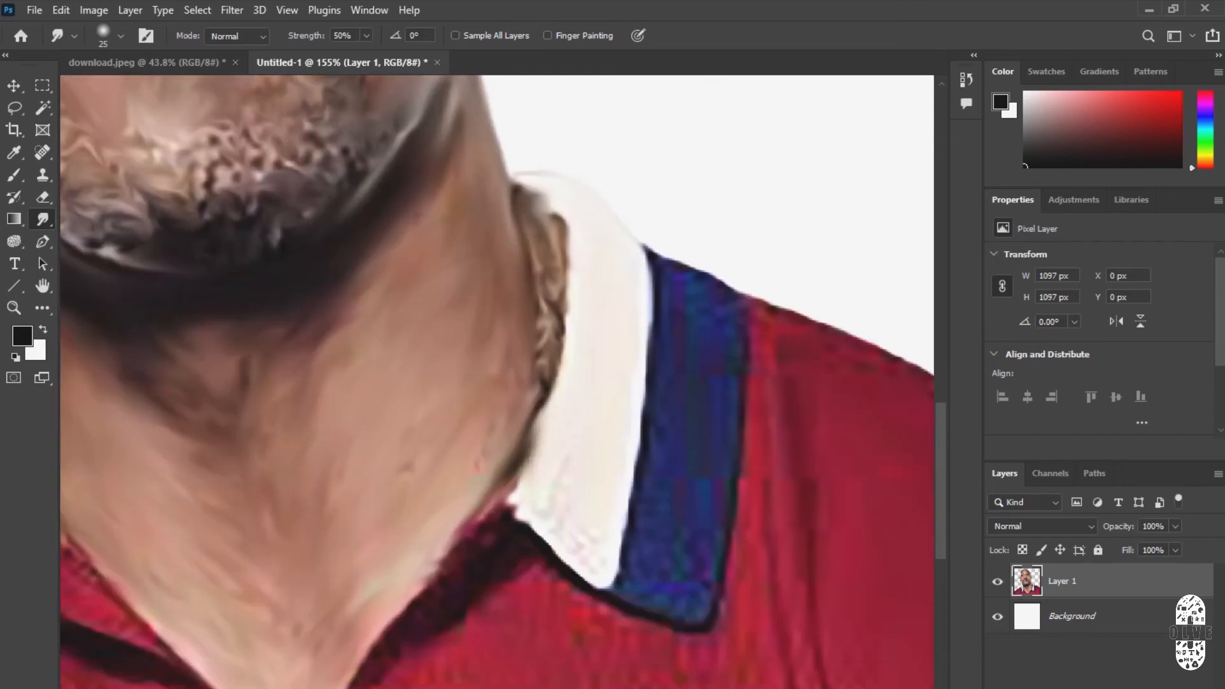
mouse_move(610, 547)
left_mouse_down()
mouse_move(598, 578)
mouse_move(539, 536)
left_mouse_up()
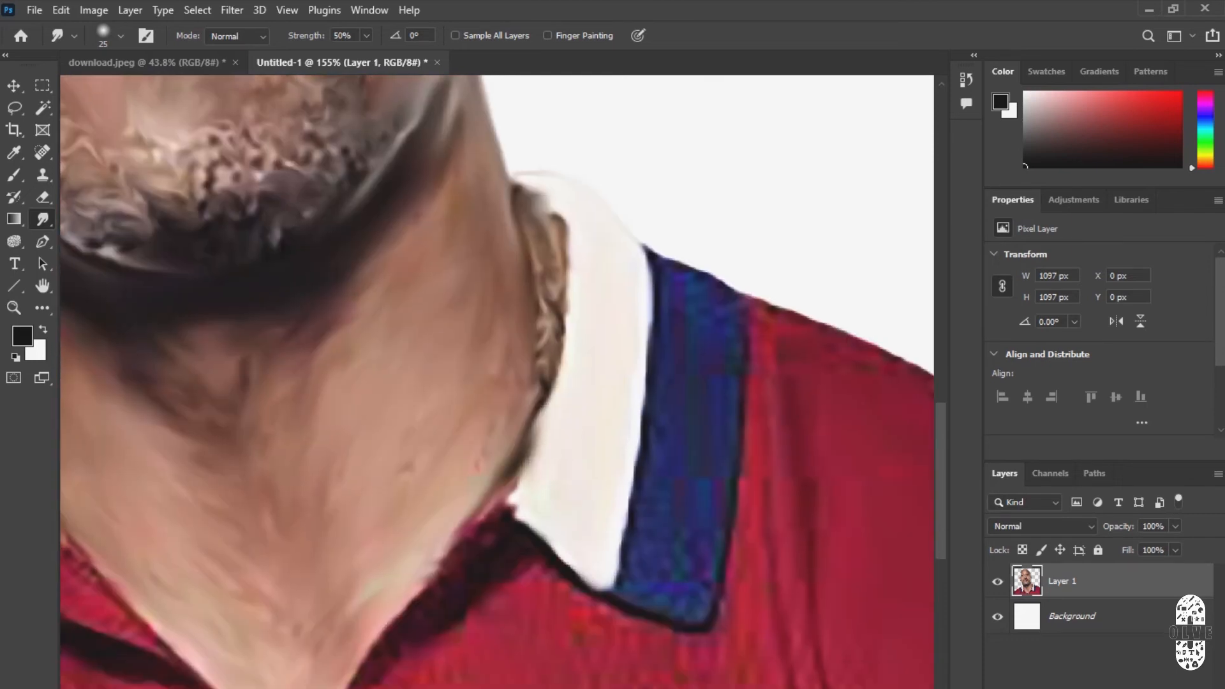
Blend the blue stripe of the right collar into smooth lengthwise strokes.
left_click_drag(560, 345, 547, 415)
left_click_drag(574, 383, 510, 402)
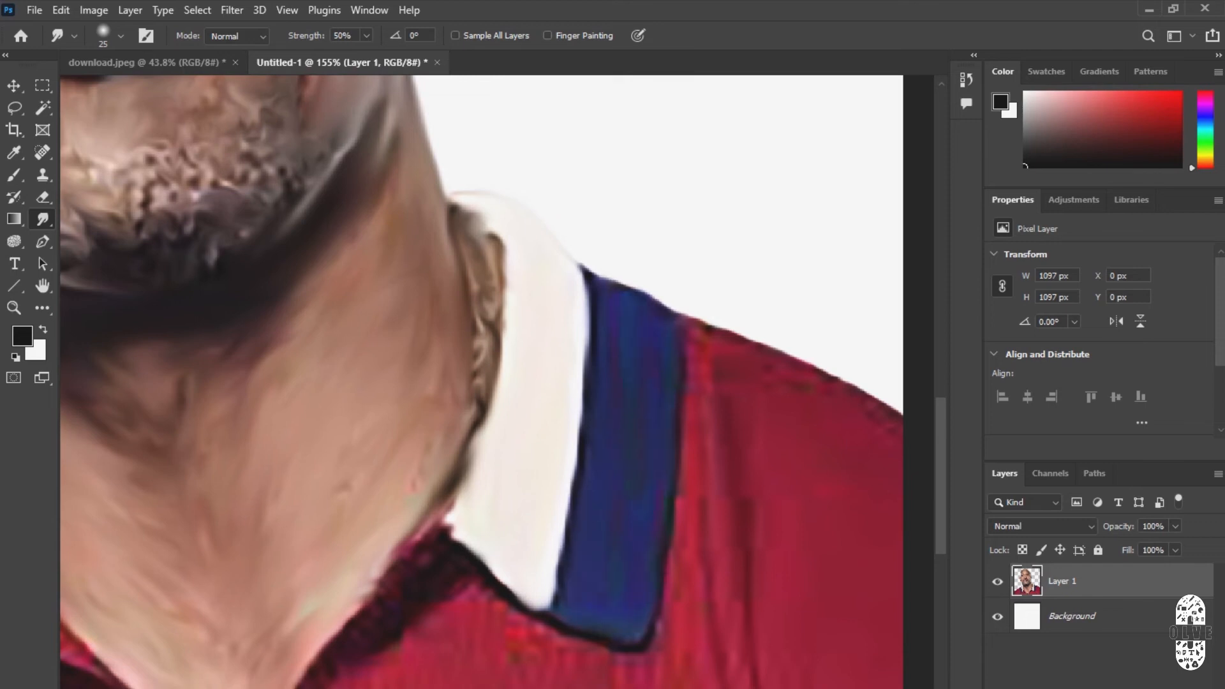
scroll(614, 472, "down", 6)
Smooth the red shirt on the right shoulder, including the shoulder outline and the sleeve folds.
scroll(539, 430, "up", 7)
left_click_drag(539, 430, 255, 383)
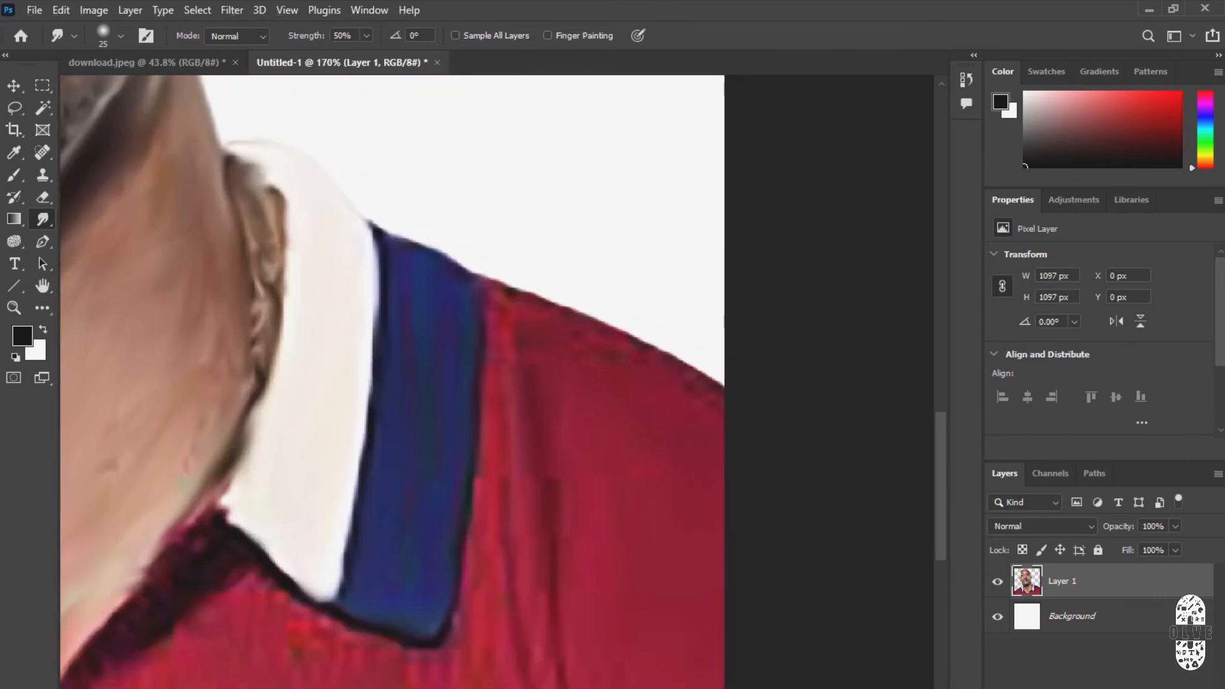
left_click_drag(499, 282, 716, 383)
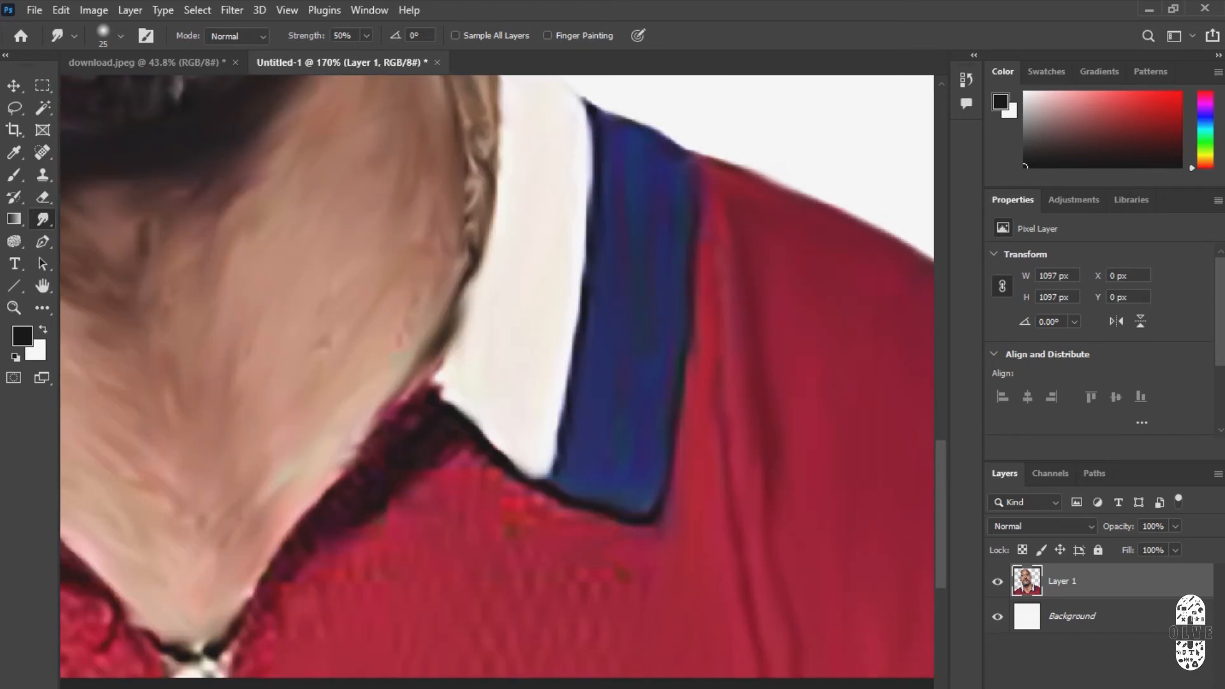
Smudge the dark fold along the right side of the shirt opening and the black edge under the collar point.
mouse_move(510, 479)
left_mouse_down()
mouse_move(453, 449)
mouse_move(569, 511)
left_mouse_up()
mouse_move(442, 458)
left_mouse_down()
mouse_move(362, 539)
mouse_move(287, 588)
left_mouse_up()
mouse_move(382, 417)
left_mouse_down()
mouse_move(287, 544)
mouse_move(292, 588)
left_mouse_up()
left_click_drag(441, 396, 473, 424)
left_click_drag(472, 423, 507, 323)
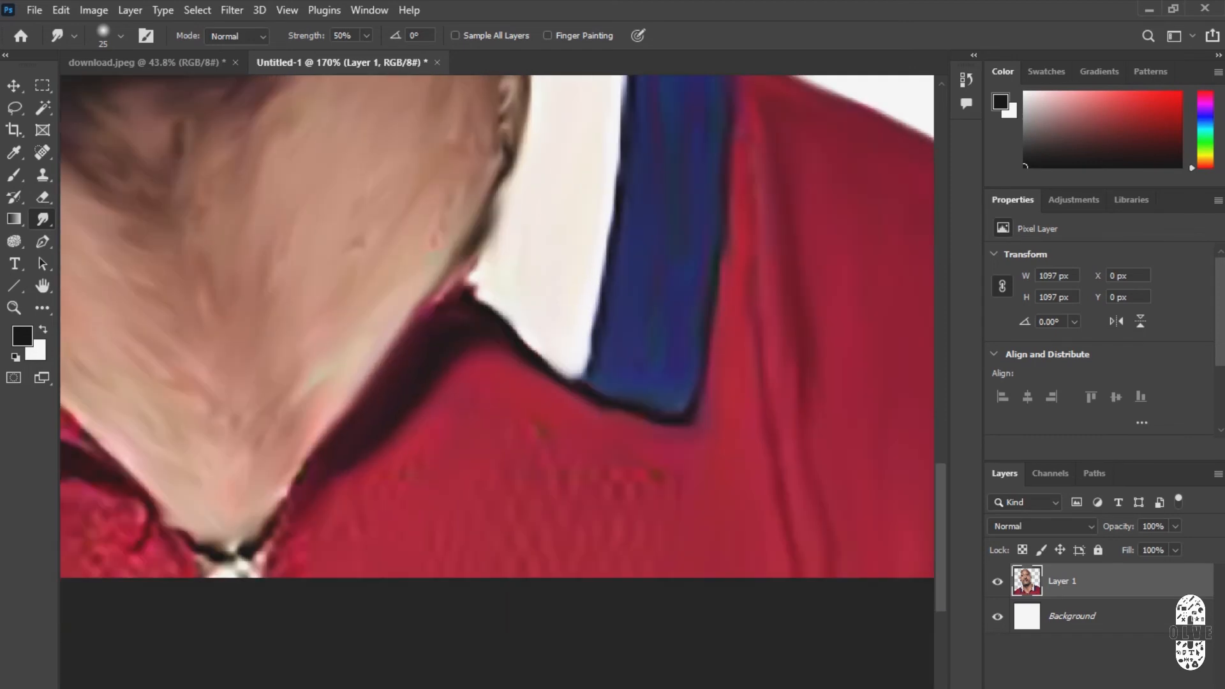
Smooth the grainy red shirt front below the right collar and the shoulder edge beside the blue stripe.
left_click_drag(286, 504, 339, 471)
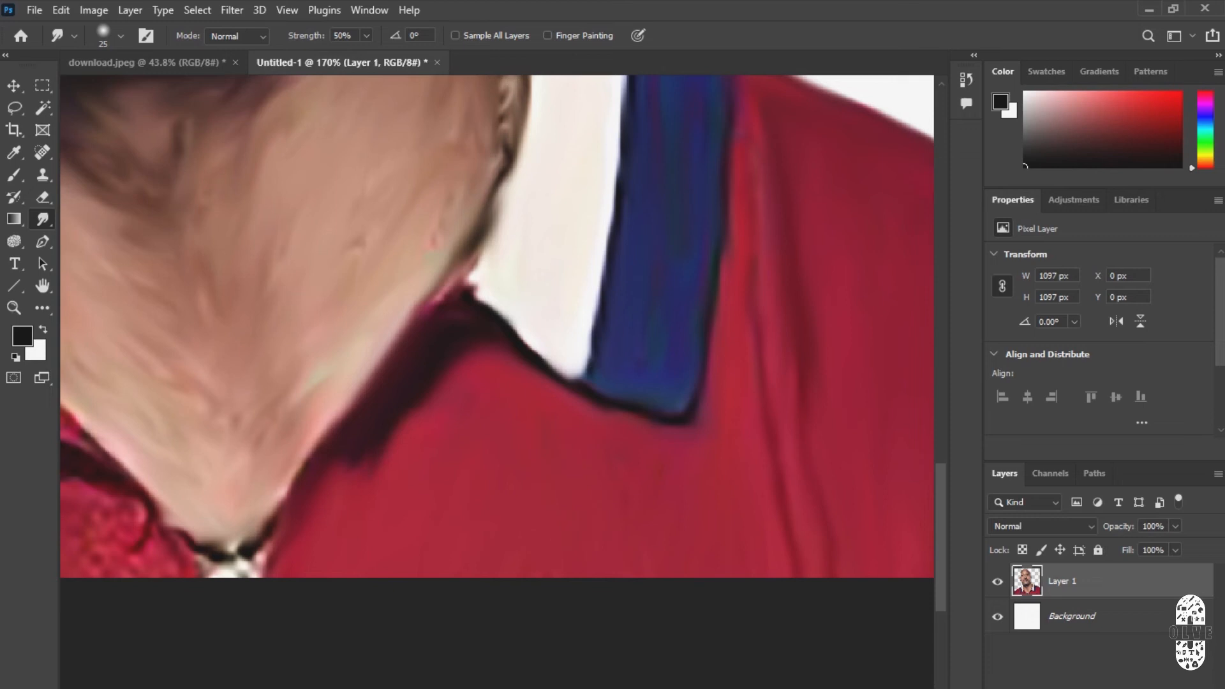
left_click_drag(510, 306, 417, 482)
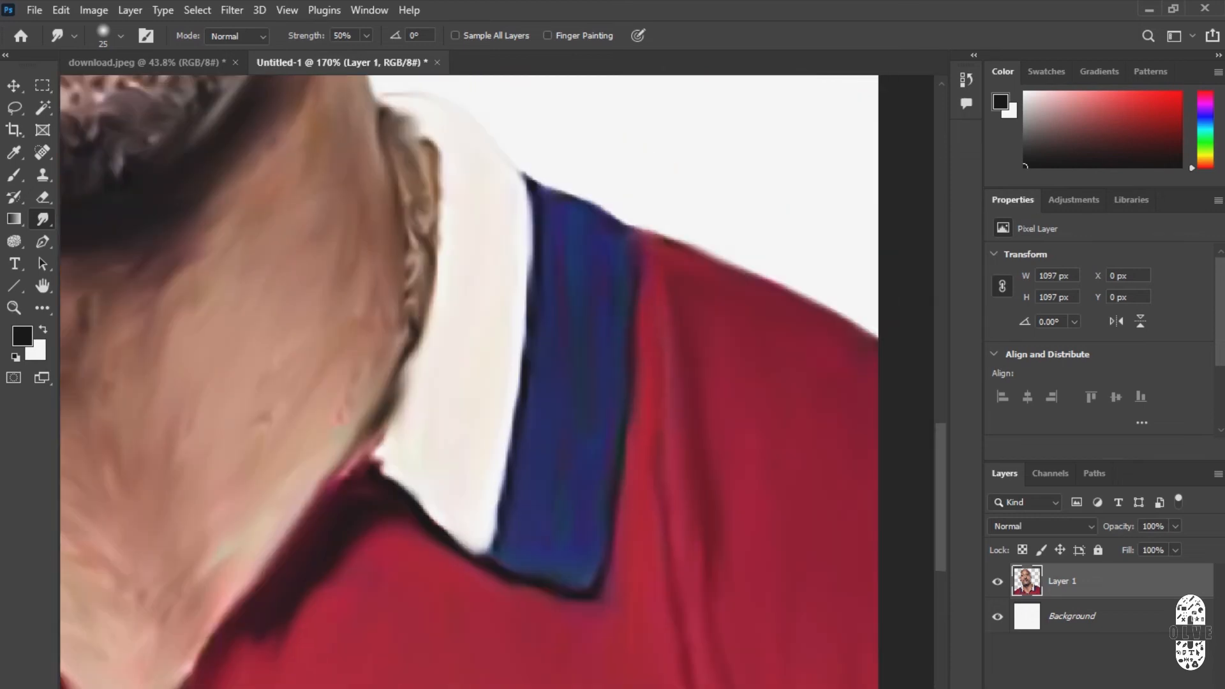
left_click_drag(633, 228, 665, 238)
Blend the red shirt front and the dark fold below the left collar point.
scroll(740, 497, "down", 5)
left_click_drag(386, 605, 551, 479)
scroll(551, 479, "up", 5)
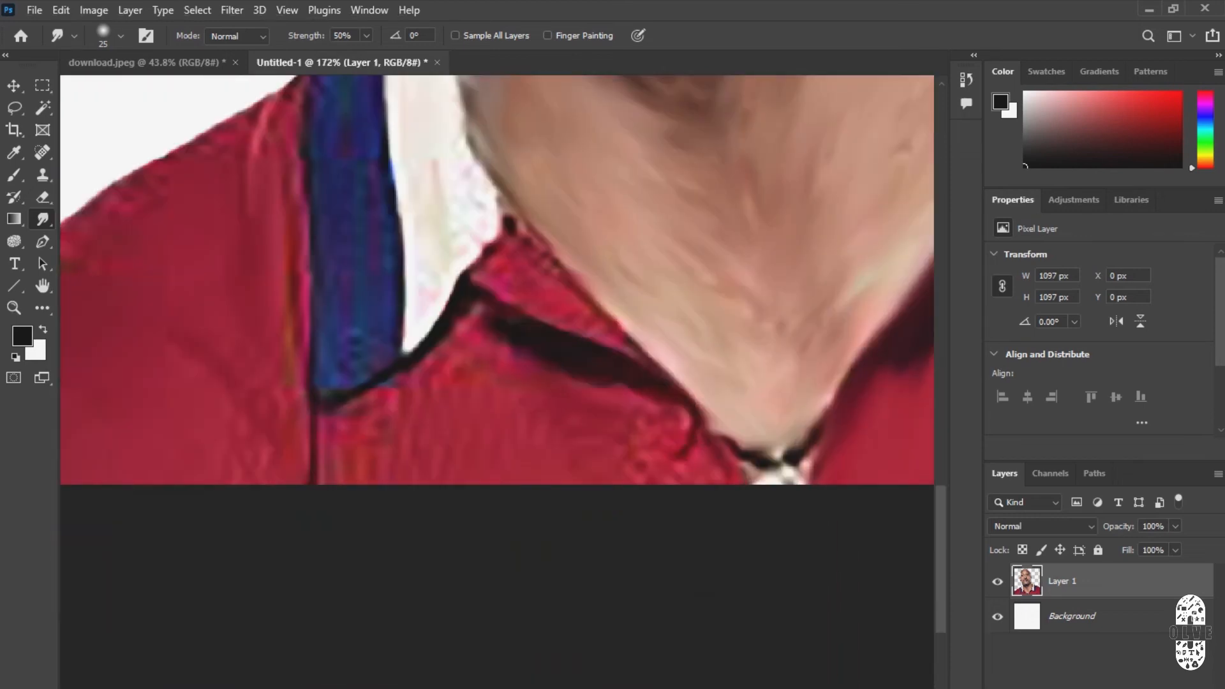
mouse_move(514, 358)
left_mouse_down()
mouse_move(460, 314)
mouse_move(461, 299)
left_mouse_up()
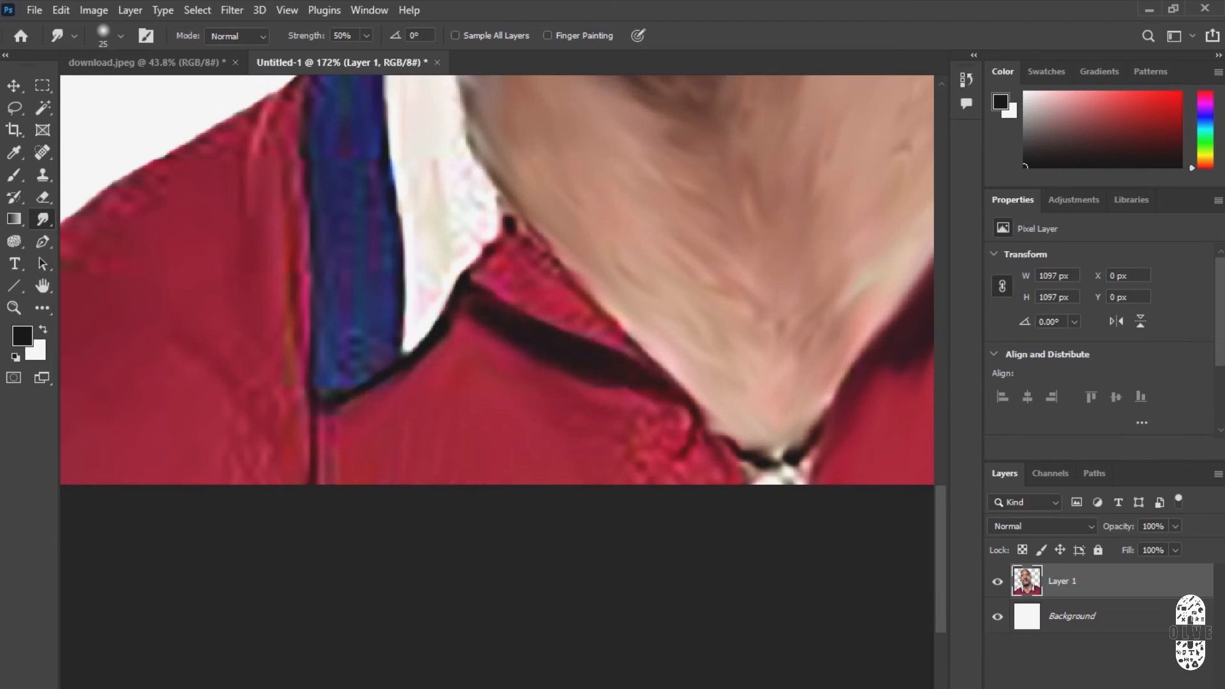
Smudge the rough red fabric and the button area at the bottom of the neckline.
mouse_move(634, 410)
left_mouse_down()
mouse_move(743, 473)
mouse_move(701, 419)
mouse_move(740, 445)
mouse_move(561, 447)
left_mouse_up()
scroll(716, 448, "up", 4)
mouse_move(670, 466)
left_mouse_down()
mouse_move(590, 476)
mouse_move(622, 481)
mouse_move(597, 433)
mouse_move(616, 476)
mouse_move(643, 450)
left_mouse_up()
left_click_drag(647, 490, 654, 478)
scroll(574, 434, "down", 3)
mouse_move(542, 395)
left_mouse_down()
mouse_move(784, 459)
mouse_move(801, 532)
left_mouse_up()
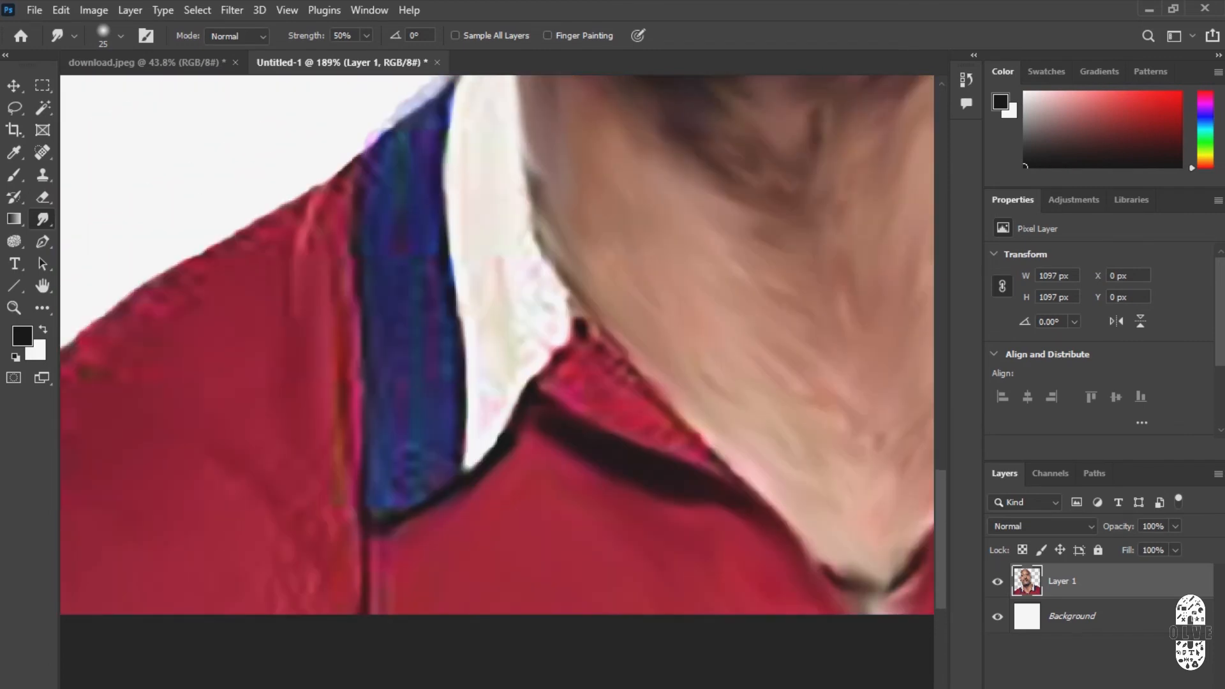
Smooth the inner red flap between the left collar point and the neck, including its edge against the skin.
left_click_drag(558, 356, 539, 375)
left_click_drag(552, 357, 524, 397)
left_click_drag(580, 329, 666, 421)
left_click_drag(678, 422, 722, 462)
Blend the blue stripe of the left collar into smooth lengthwise strokes.
mouse_move(408, 287)
left_mouse_down()
mouse_move(510, 264)
mouse_move(557, 383)
left_mouse_up()
left_click_drag(524, 234, 504, 260)
scroll(557, 205, "up", 1)
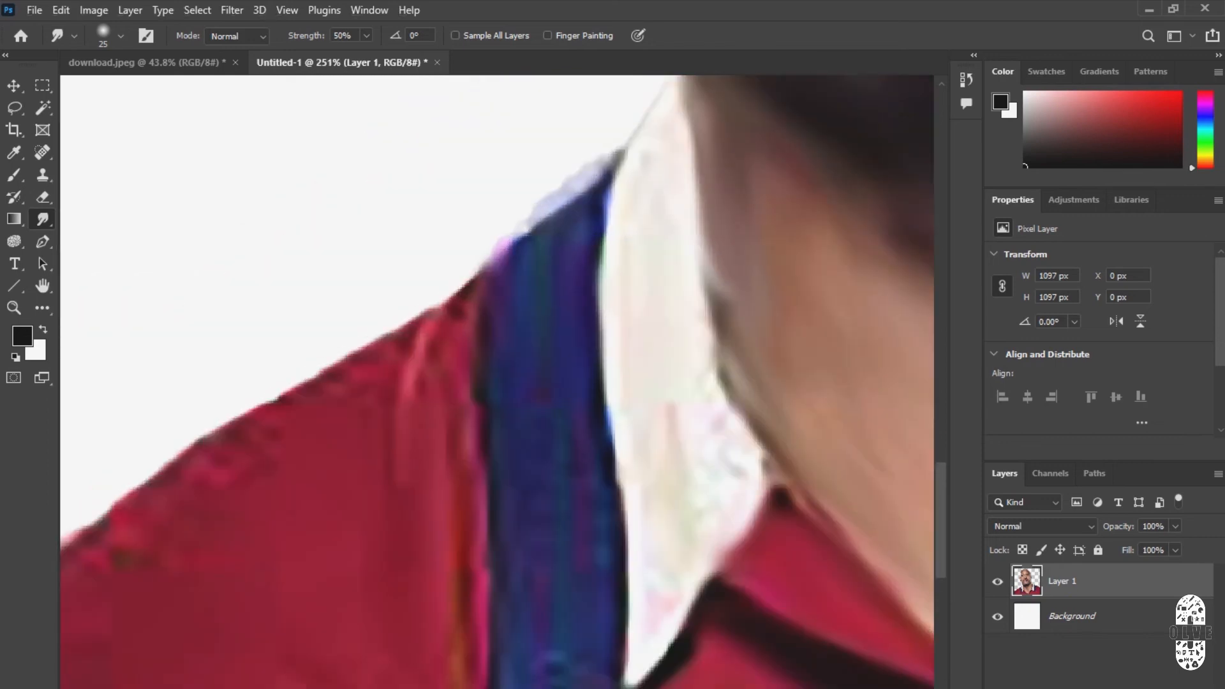
scroll(496, 382, "down", 2)
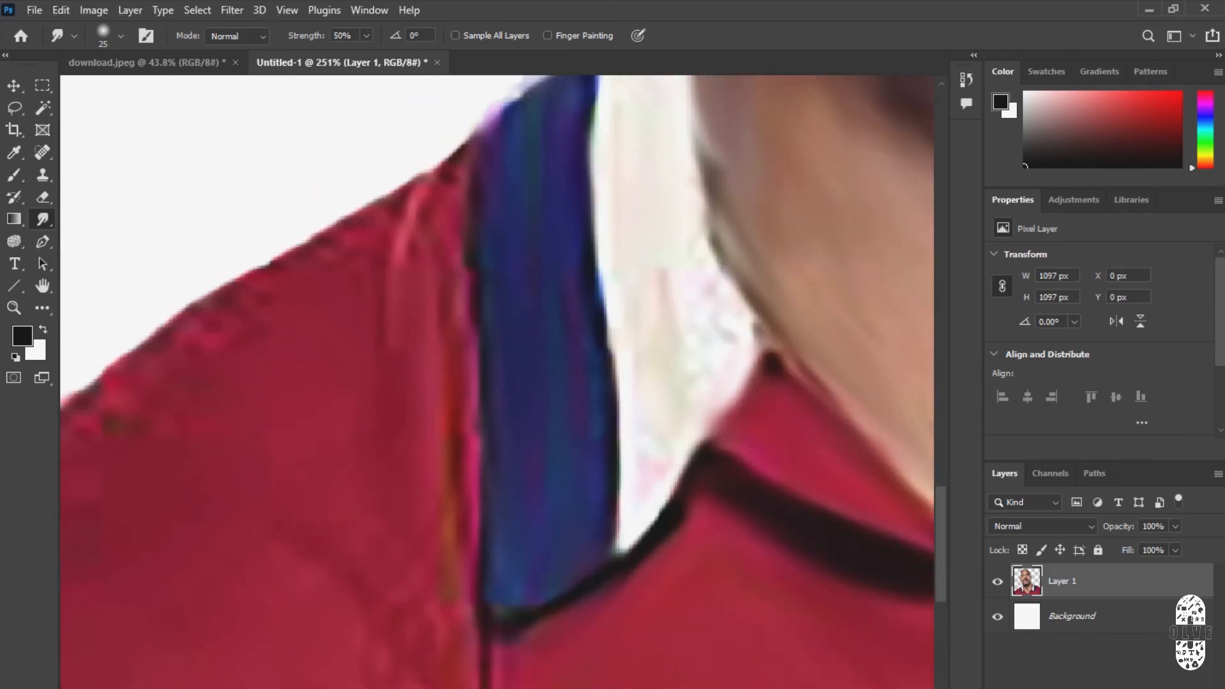
left_click_drag(605, 297, 617, 494)
left_click_drag(516, 326, 548, 483)
scroll(549, 482, "down", 1)
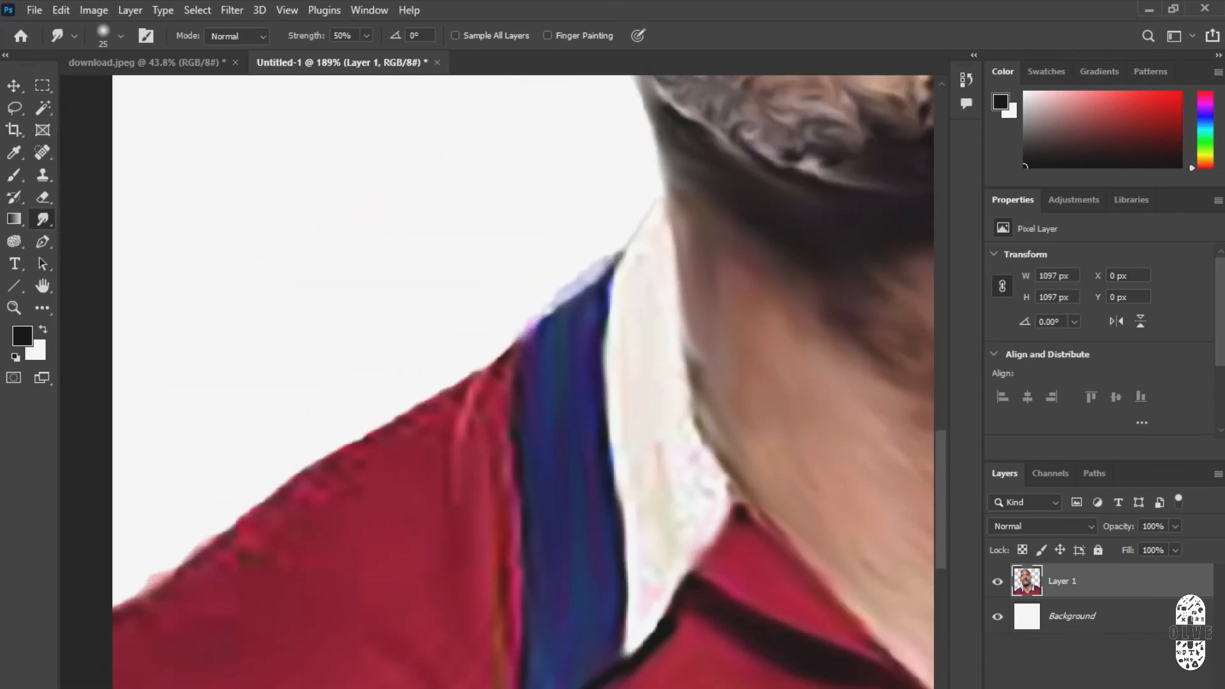
Smudge the white band of the left collar down to its point and clean its border with the blue stripe.
mouse_move(683, 345)
left_mouse_down()
mouse_move(702, 446)
mouse_move(677, 529)
left_mouse_up()
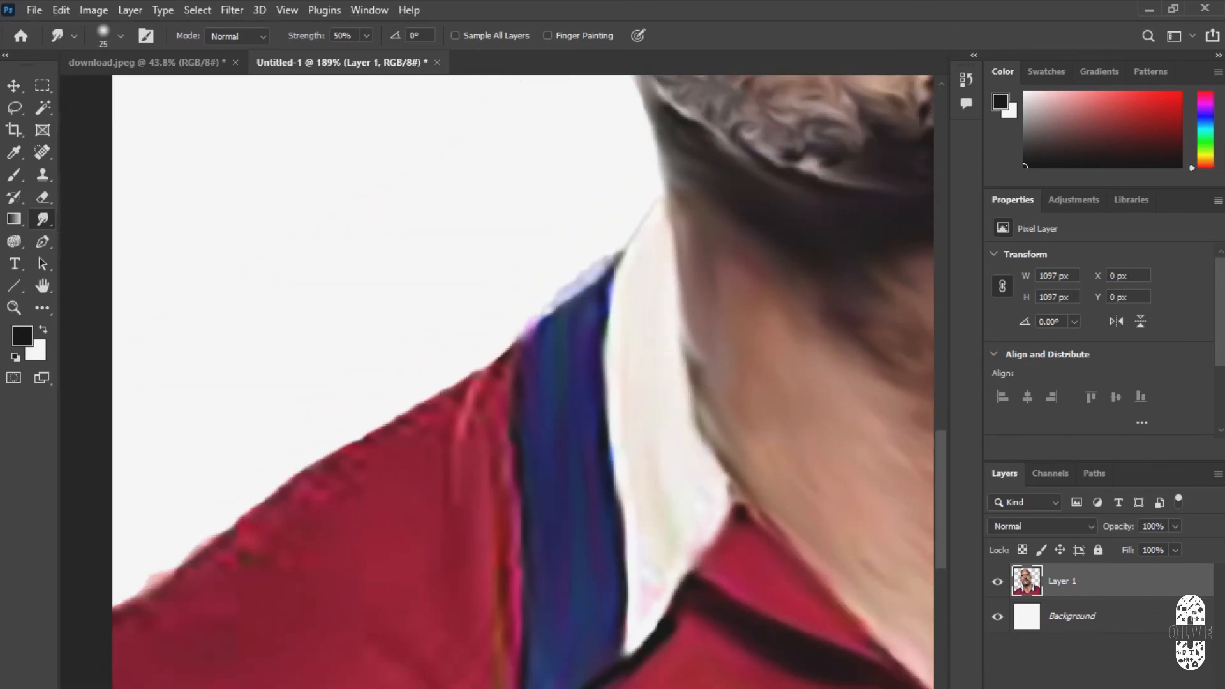
left_click_drag(620, 494, 628, 638)
left_click_drag(630, 562, 648, 641)
left_click_drag(606, 370, 627, 603)
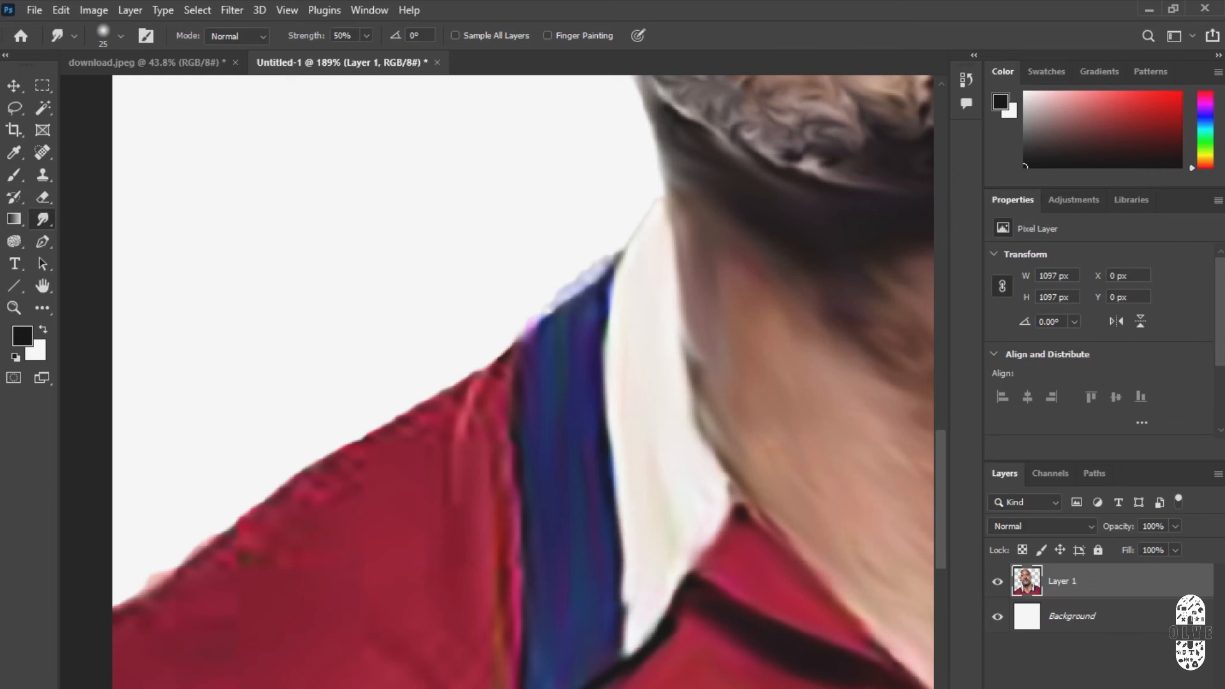
Blend the lower edges of the left collar's white band, along the blue stripe and toward its tip.
left_click_drag(620, 501, 628, 660)
left_click_drag(704, 545, 668, 609)
Smudge the jagged outline of the left shoulder into a smooth slope down to the edge of the picture.
mouse_move(488, 382)
left_mouse_down()
mouse_move(598, 279)
mouse_move(577, 300)
mouse_move(508, 314)
mouse_move(426, 361)
left_mouse_up()
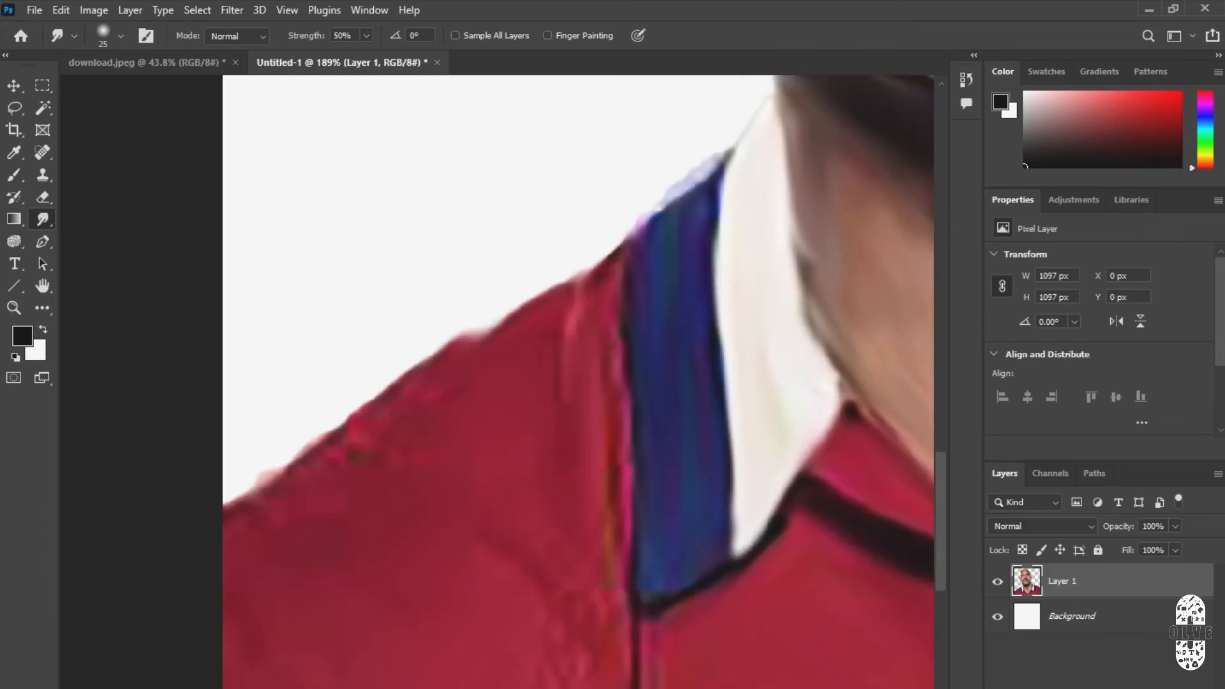
mouse_move(516, 315)
left_mouse_down()
mouse_move(454, 340)
mouse_move(231, 506)
left_mouse_up()
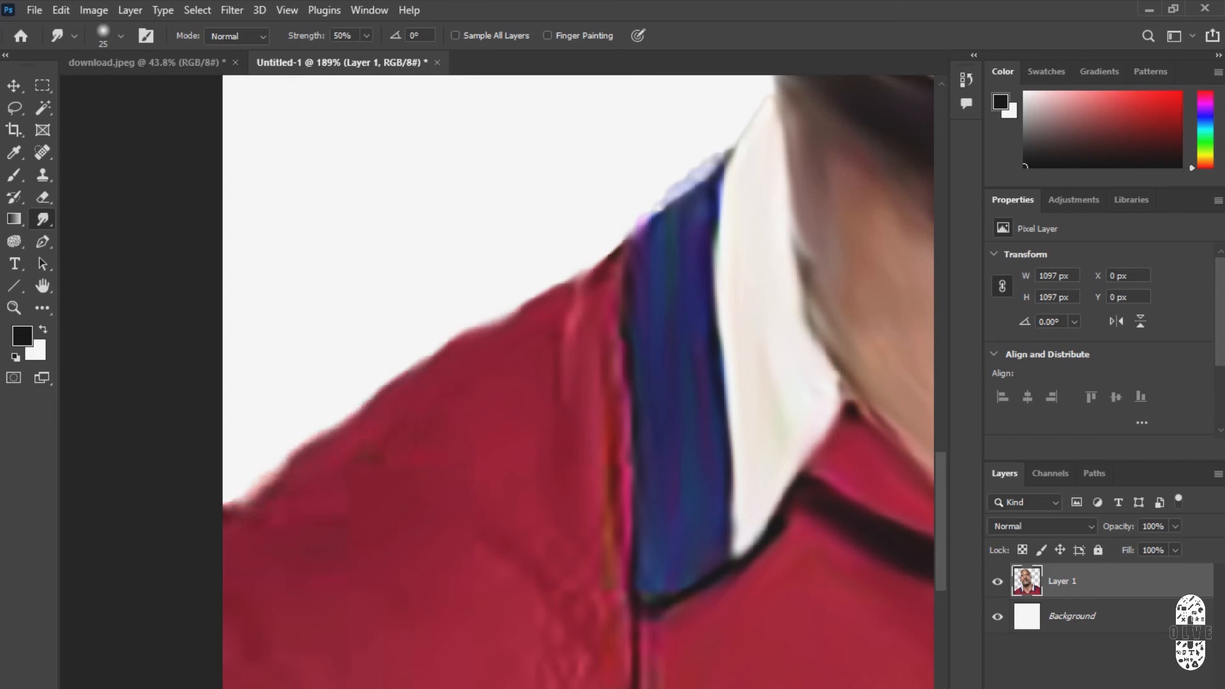
left_click_drag(313, 442, 229, 508)
left_click_drag(290, 464, 228, 511)
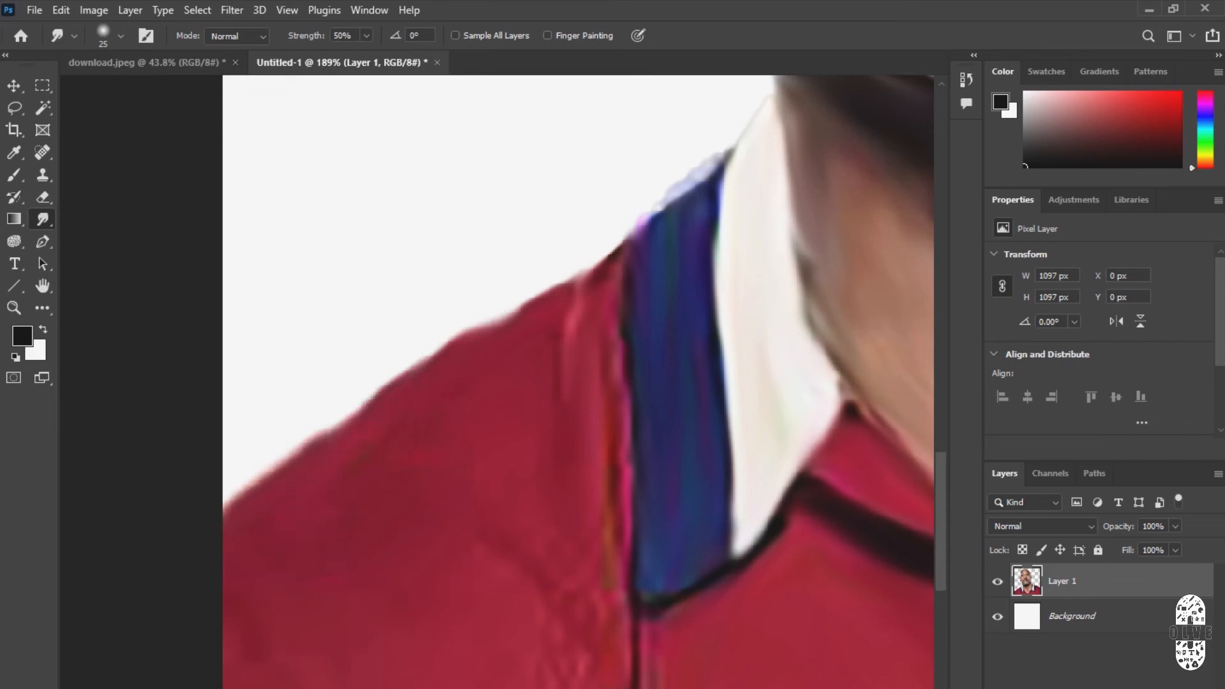
left_click_drag(364, 409, 224, 518)
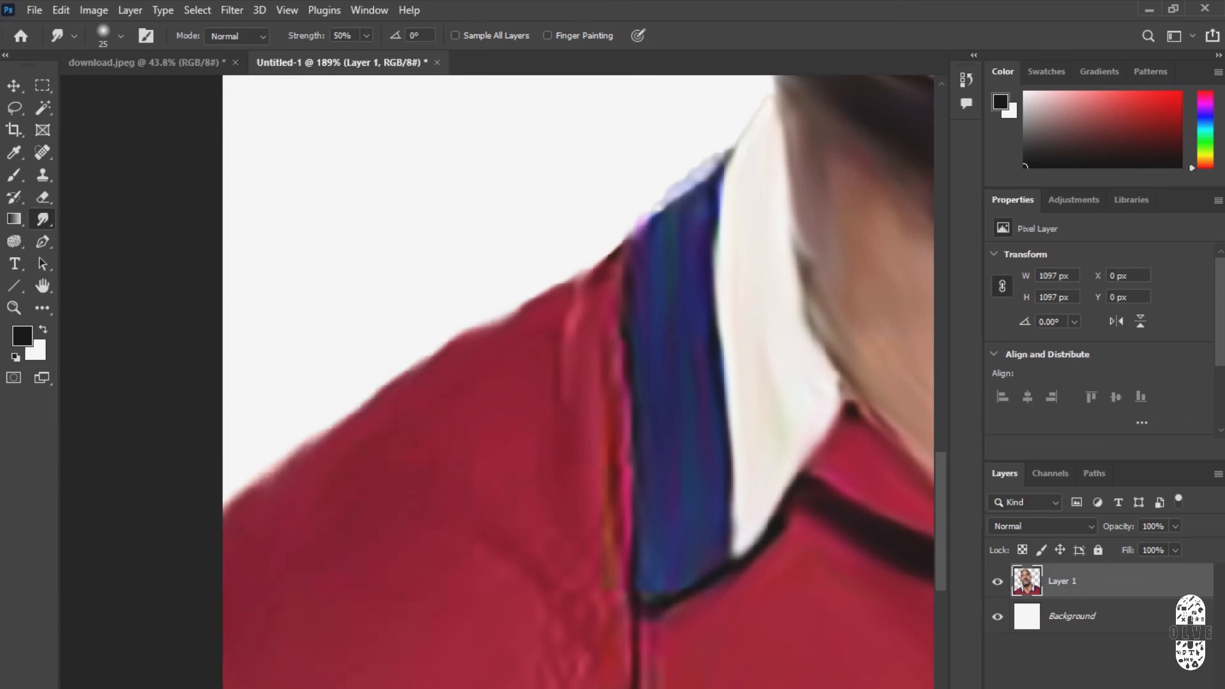
Smooth the red shirt fabric and the discoloured seam running down beside the left collar's blue stripe.
scroll(577, 383, "down", 1)
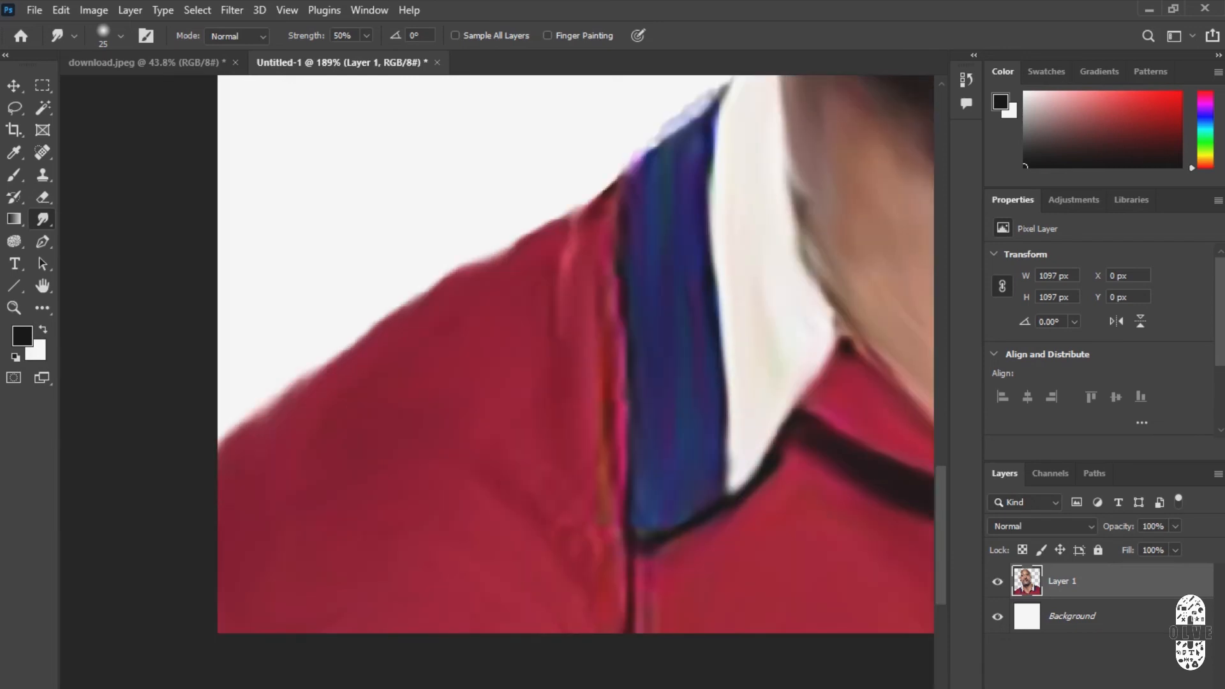
left_click_drag(613, 357, 522, 395)
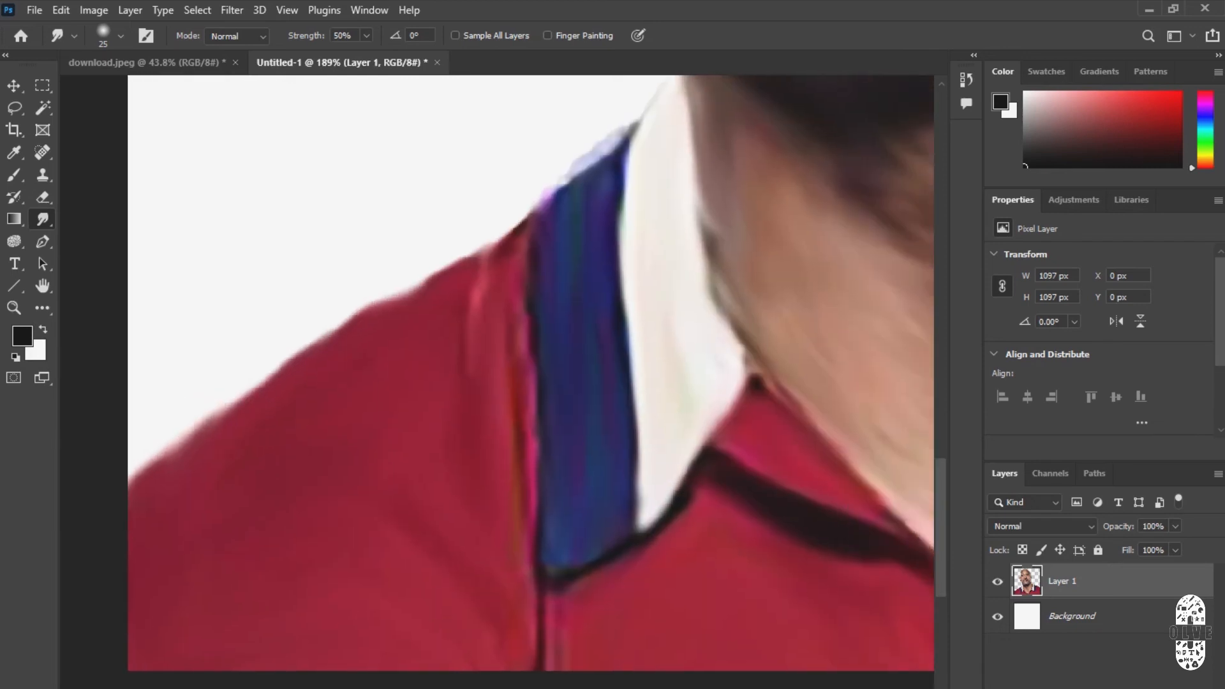
left_click_drag(529, 323, 533, 415)
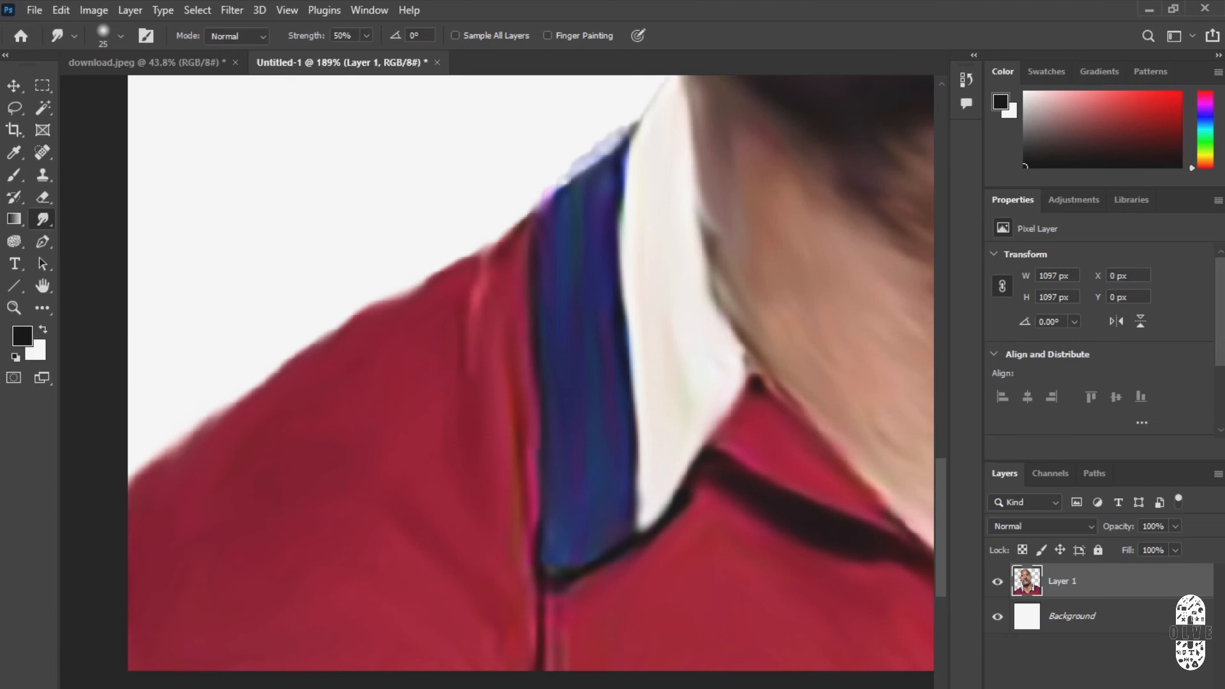
scroll(514, 233, "down", 2)
scroll(494, 396, "down", 6)
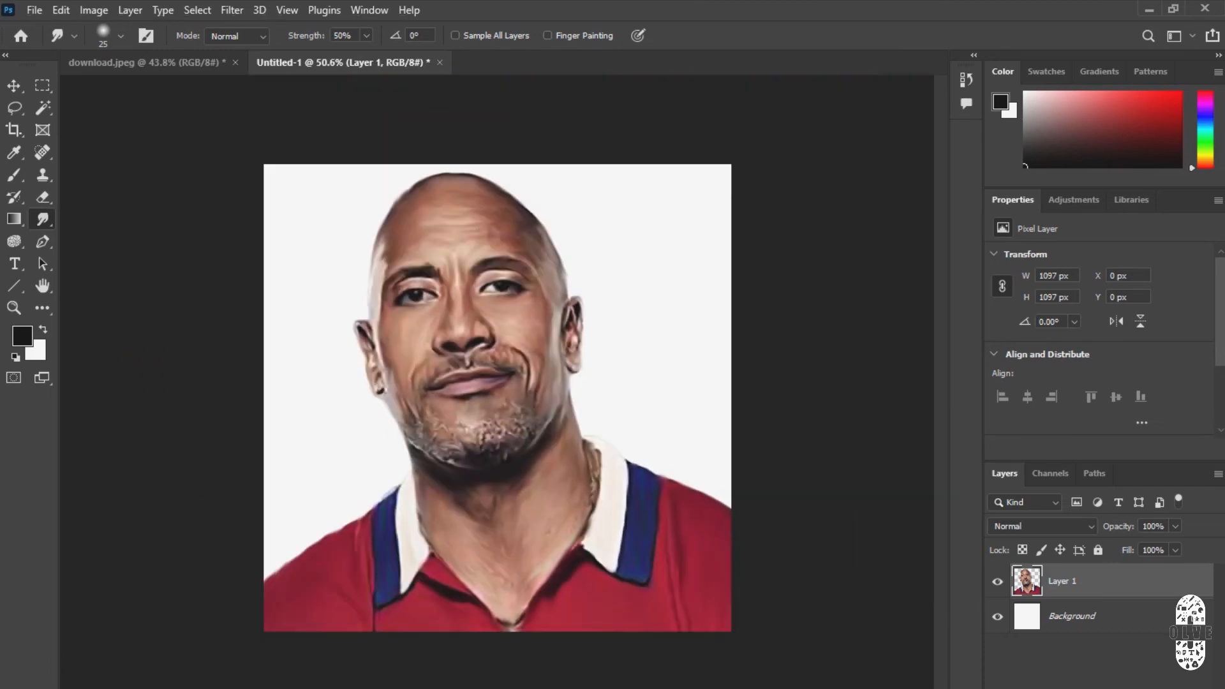
Select the Background layer and set the Gradient tool to the Reflected style.
left_click(1073, 616)
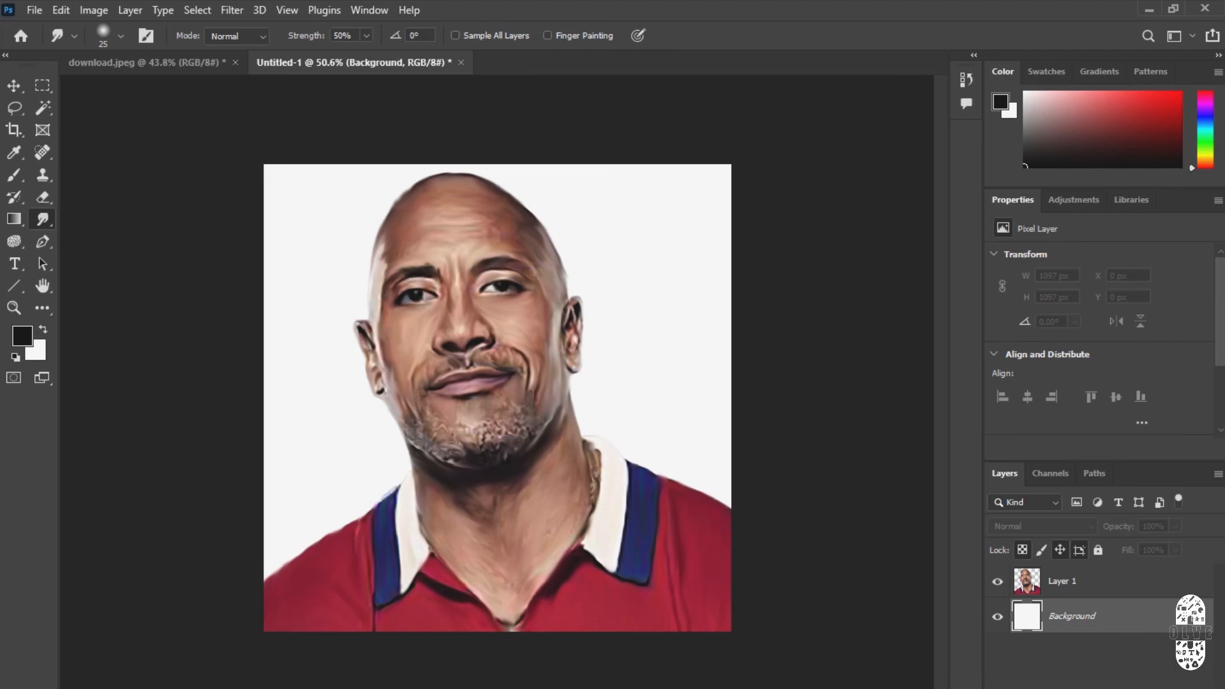
left_click(14, 219)
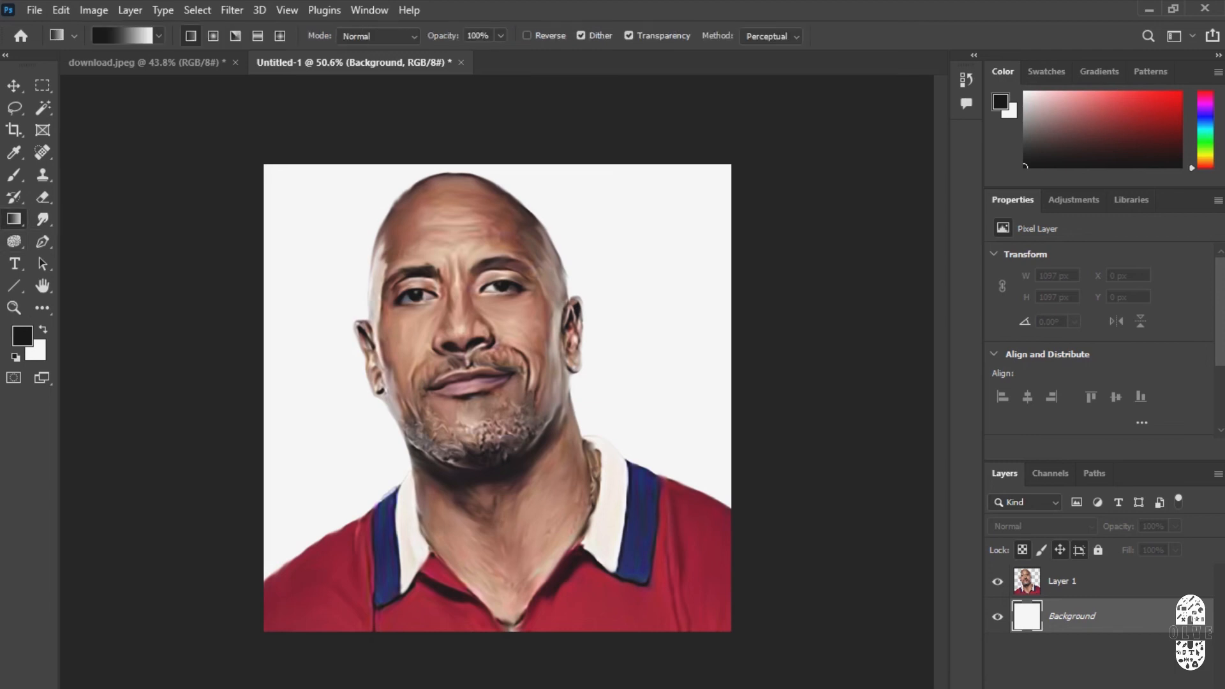
left_click(159, 36)
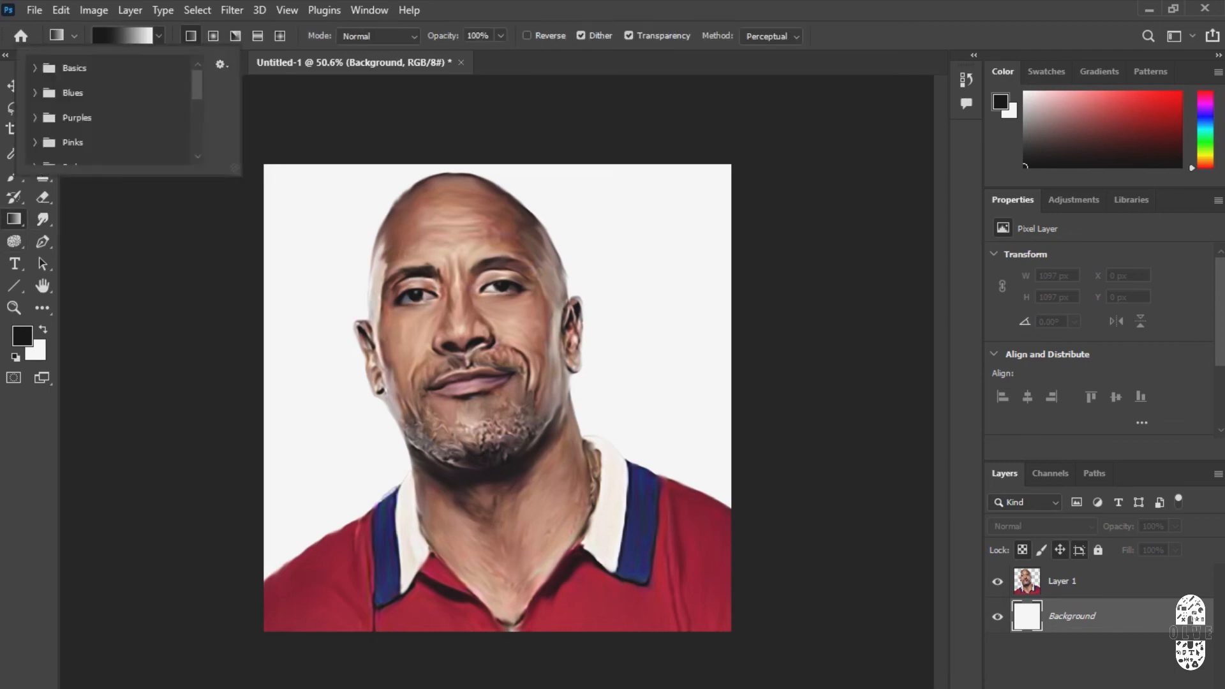
left_click(158, 36)
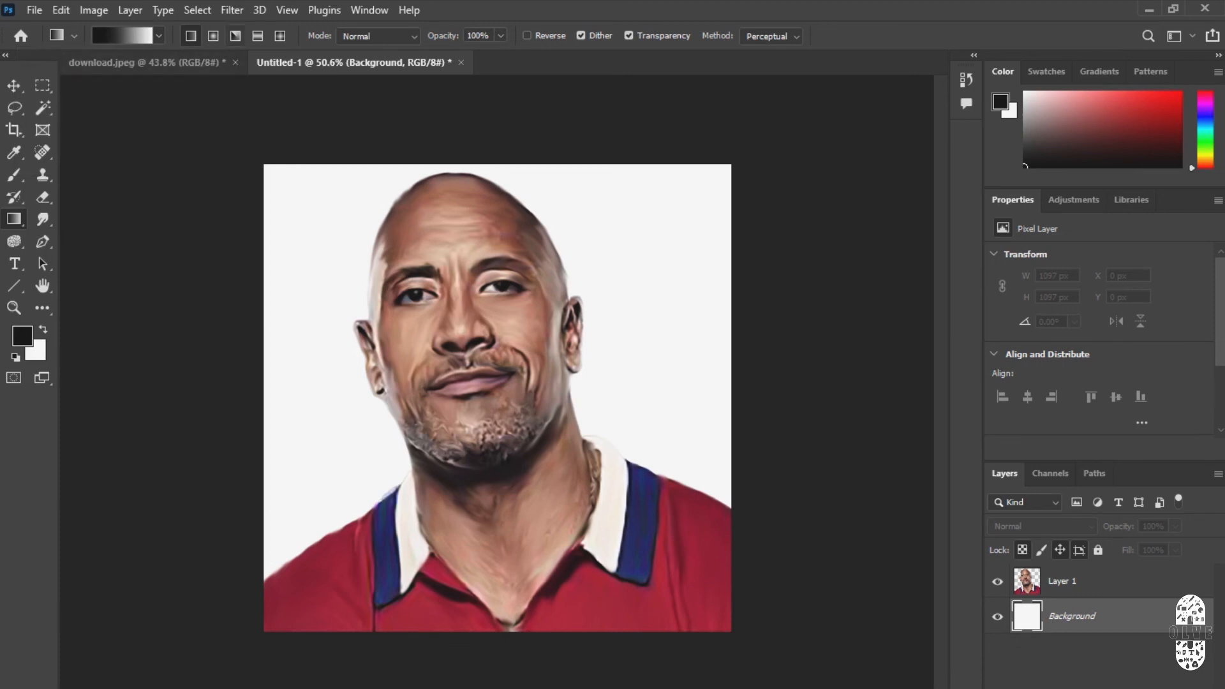
left_click(258, 36)
Browse the Basics, Blues and Purples gradient presets for a background colour blend.
left_click(158, 36)
left_click(35, 68)
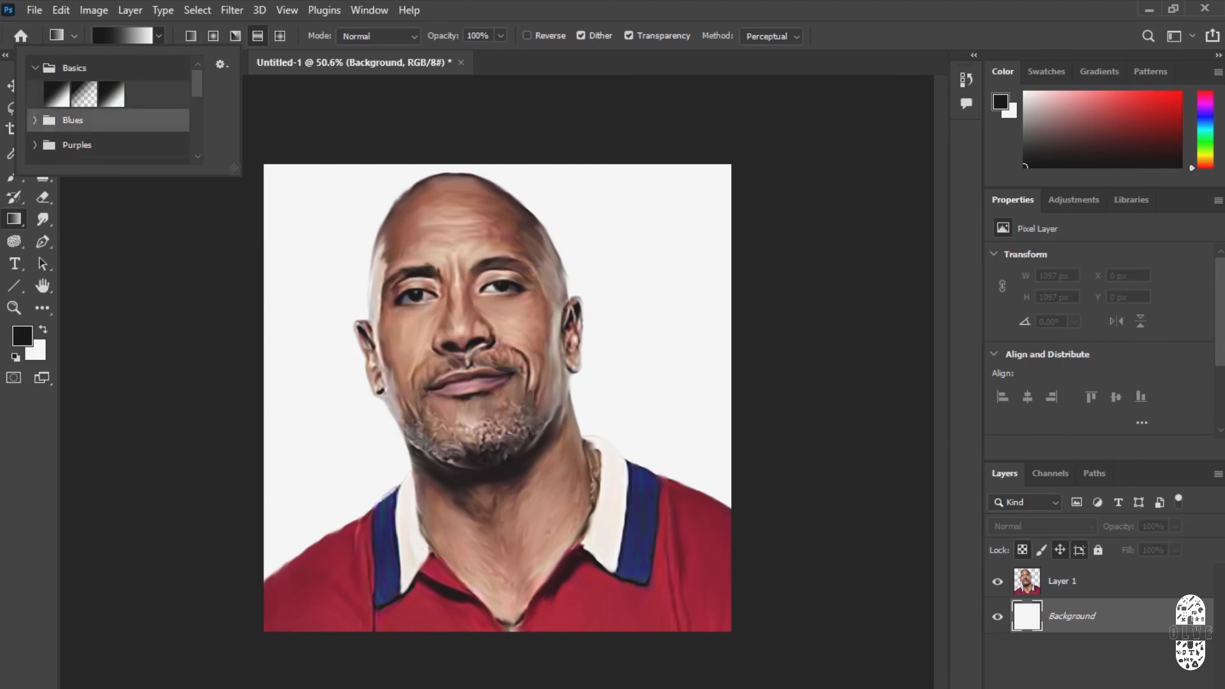
left_click(35, 120)
scroll(111, 121, "down", 4)
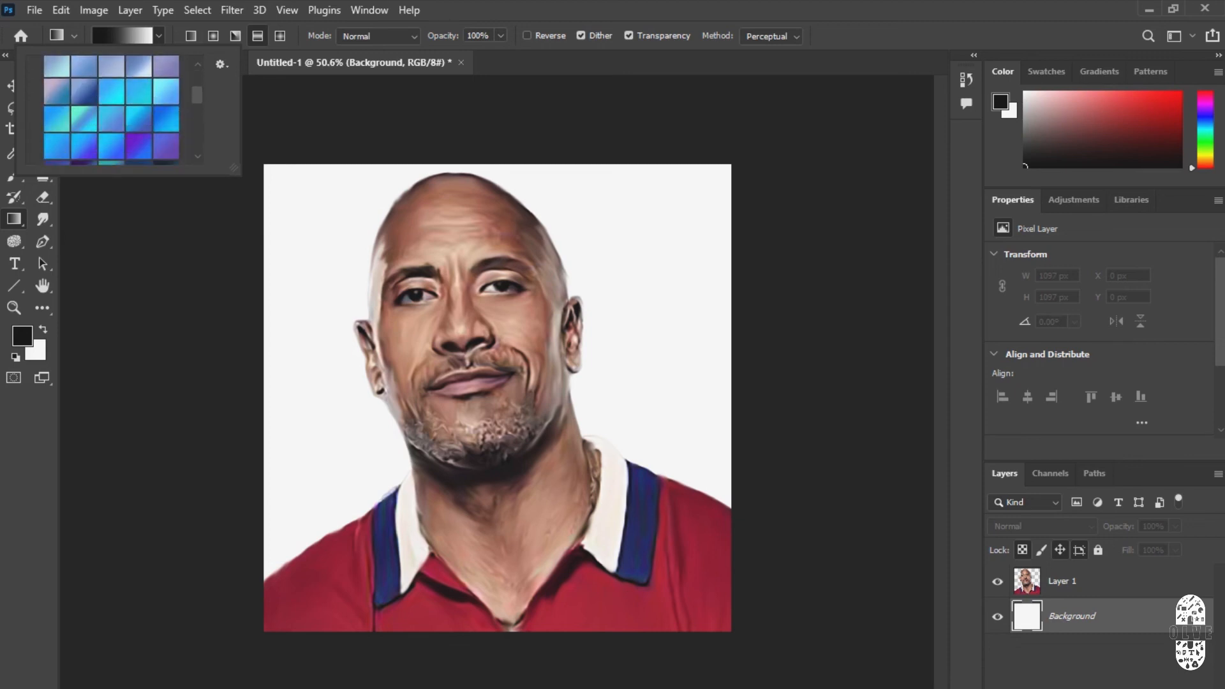
scroll(112, 111, "down", 5)
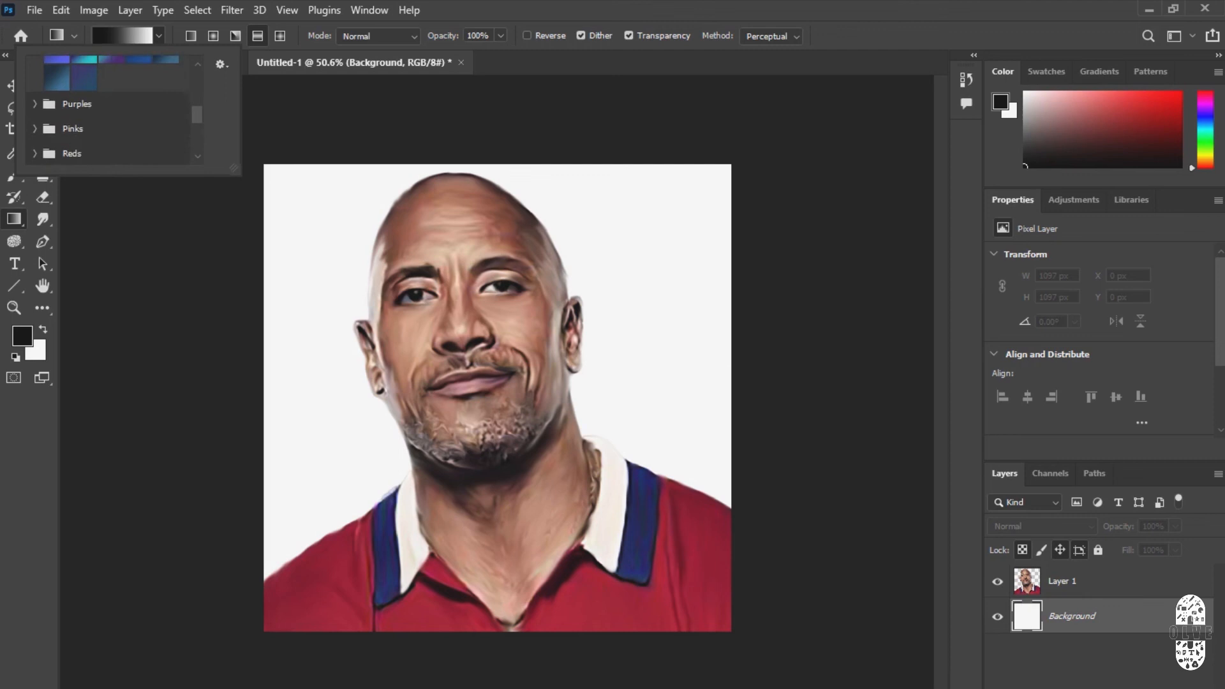
left_click(35, 104)
scroll(111, 112, "down", 1)
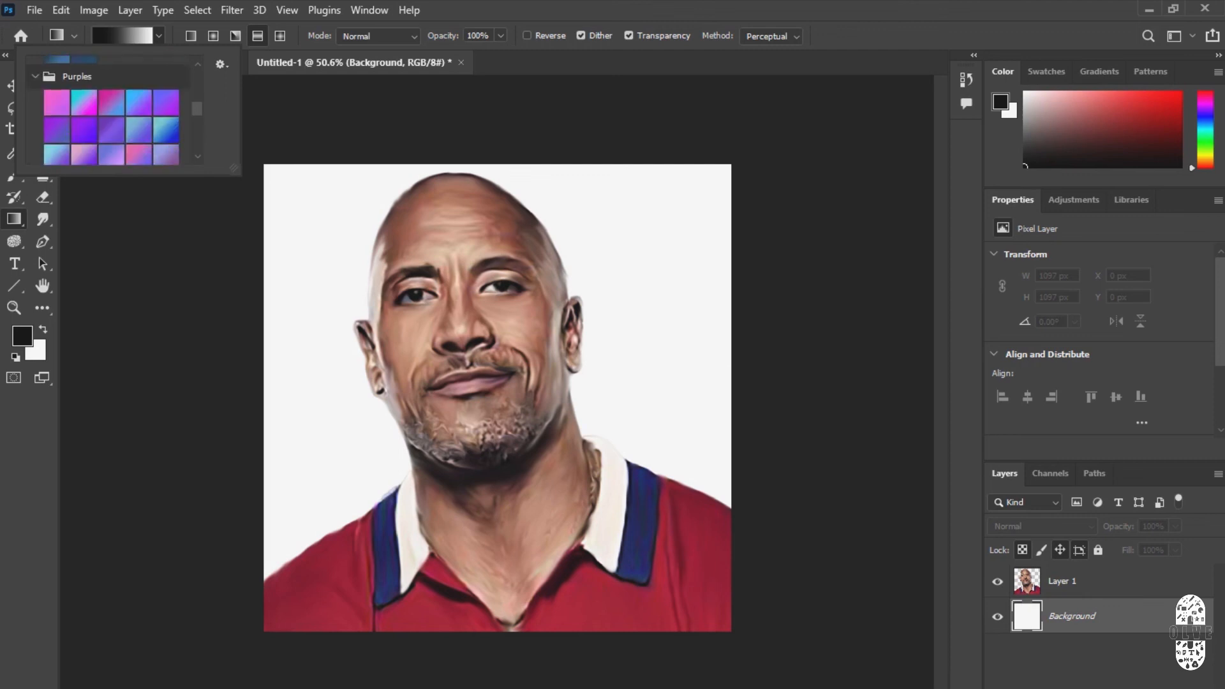
scroll(112, 111, "down", 2)
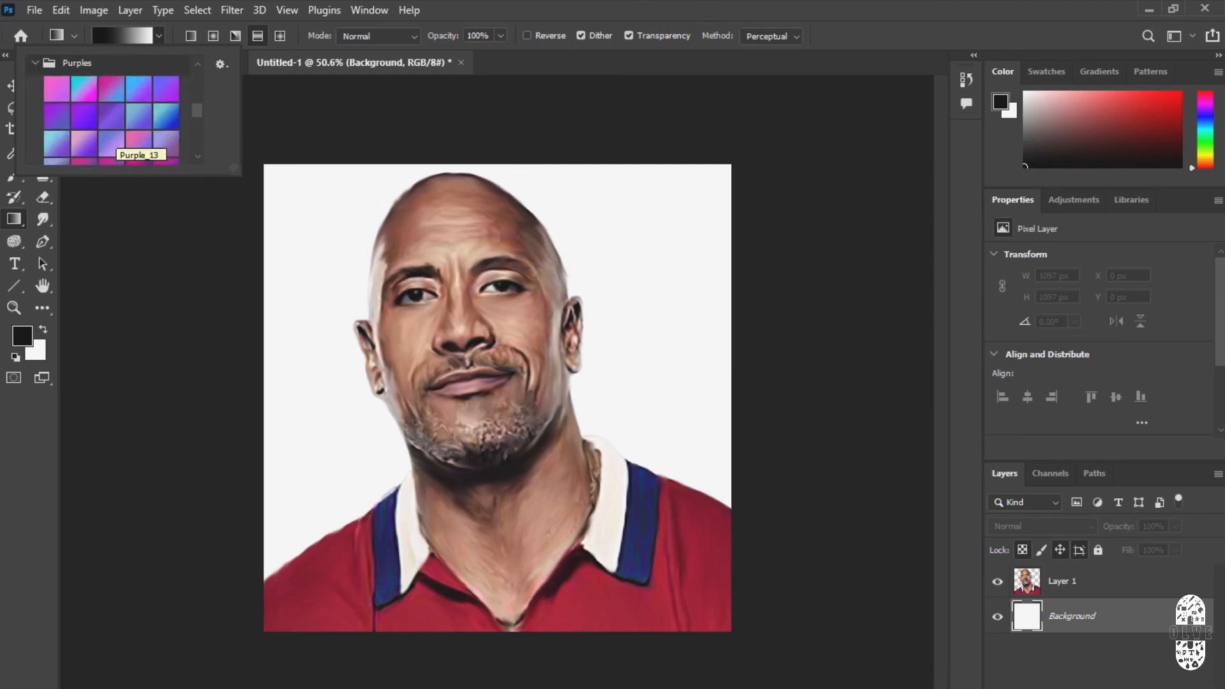
scroll(111, 111, "down", 1)
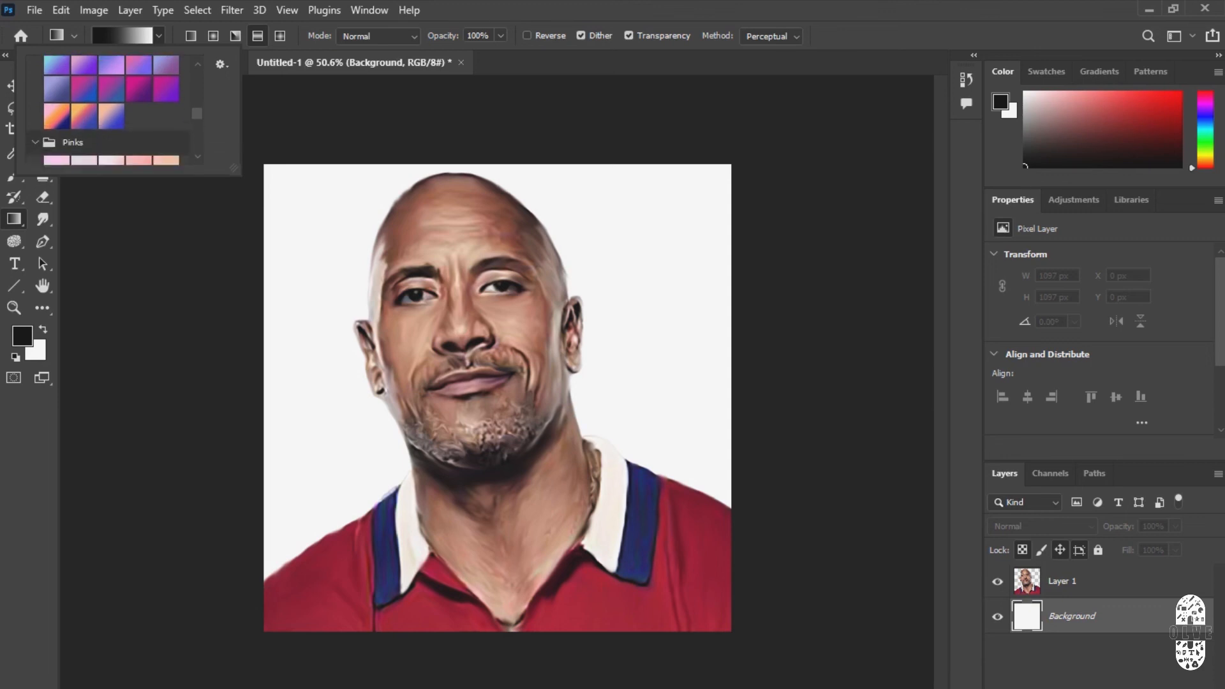
Fill Layer 2 behind the portrait with a radial yellow-to-orange-red gradient, centred at the neck and reddening toward the upper corners.
left_click_drag(265, 382, 727, 369)
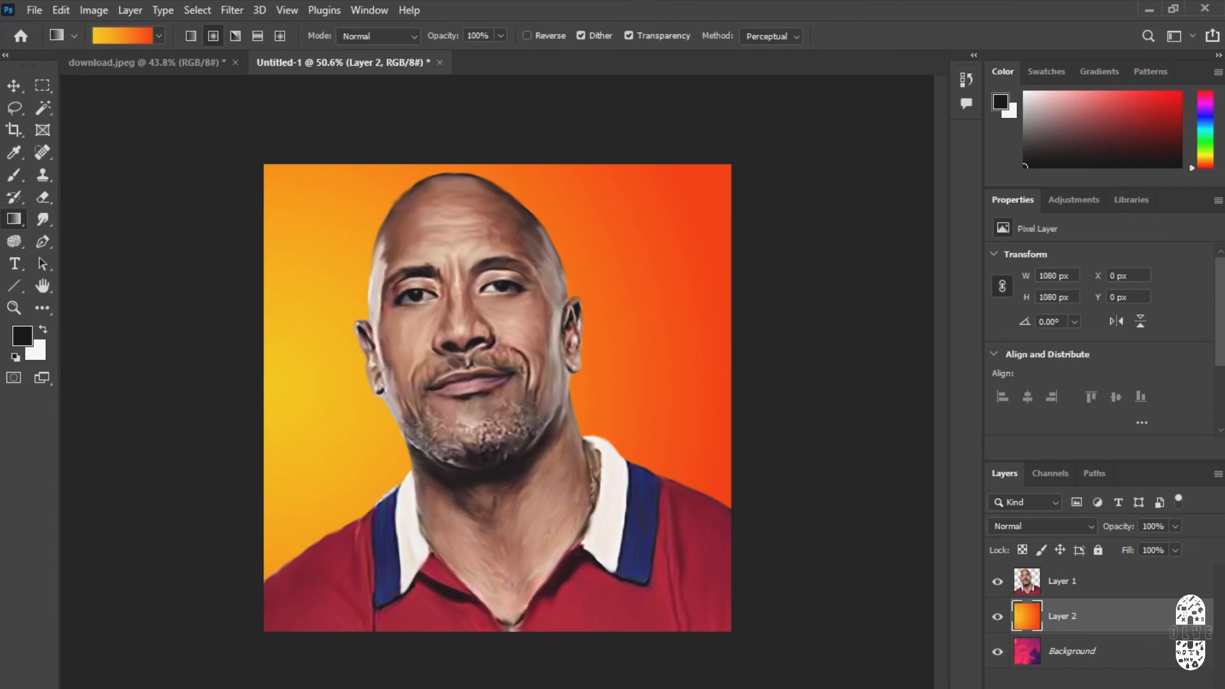
left_click_drag(518, 507, 496, 185)
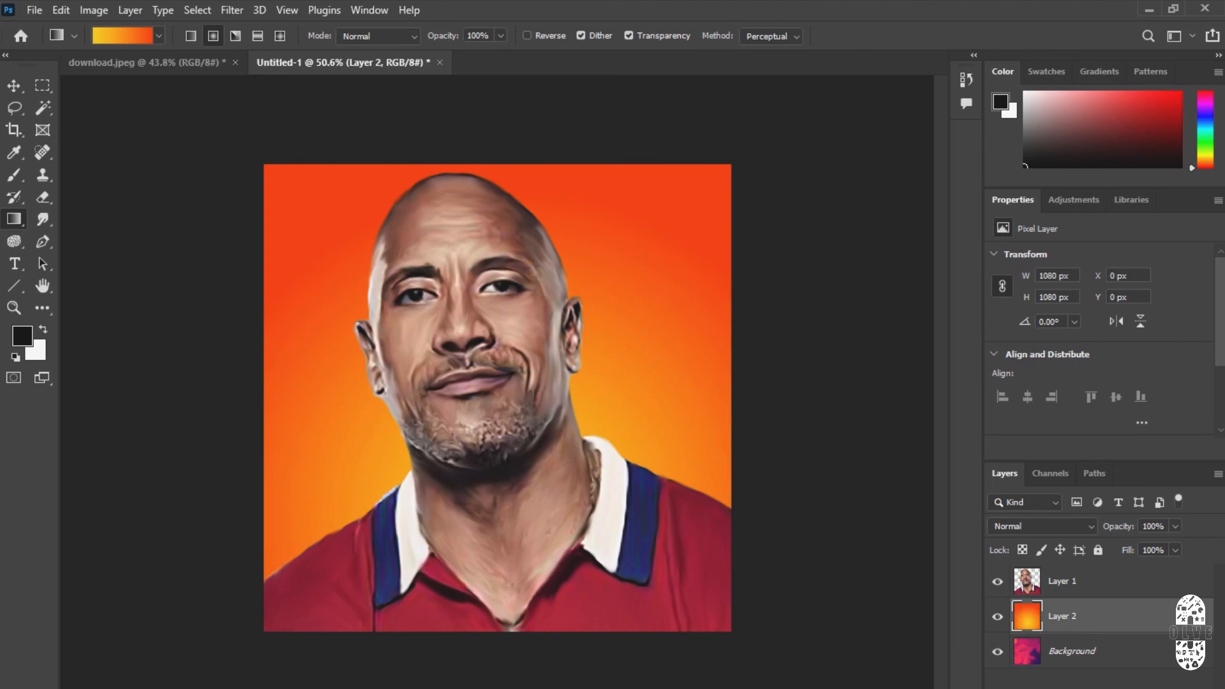
left_click_drag(472, 510, 513, 287)
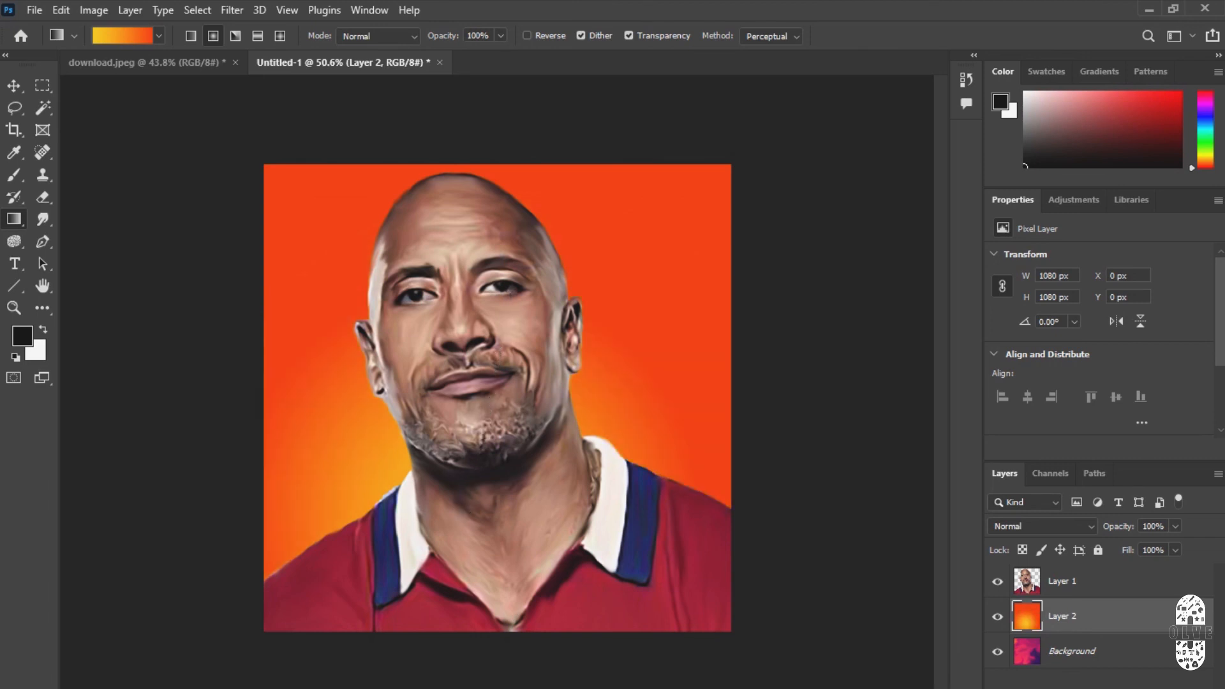
left_click_drag(495, 421, 501, 255)
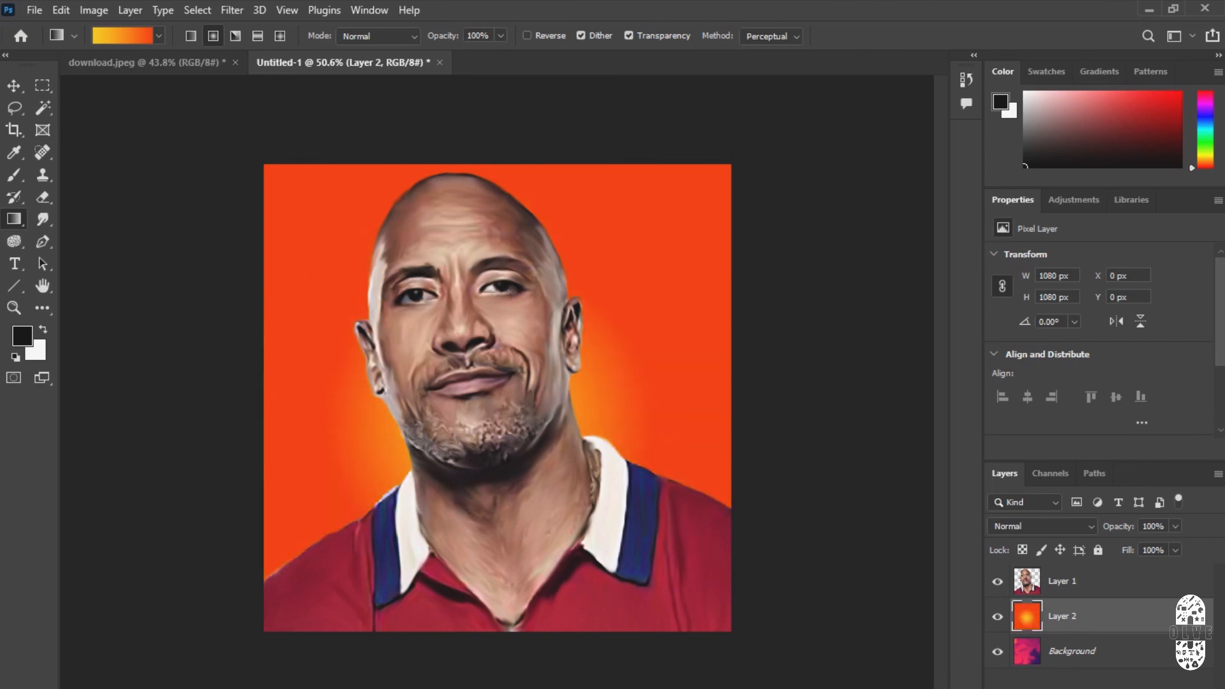
left_click_drag(477, 387, 565, 327)
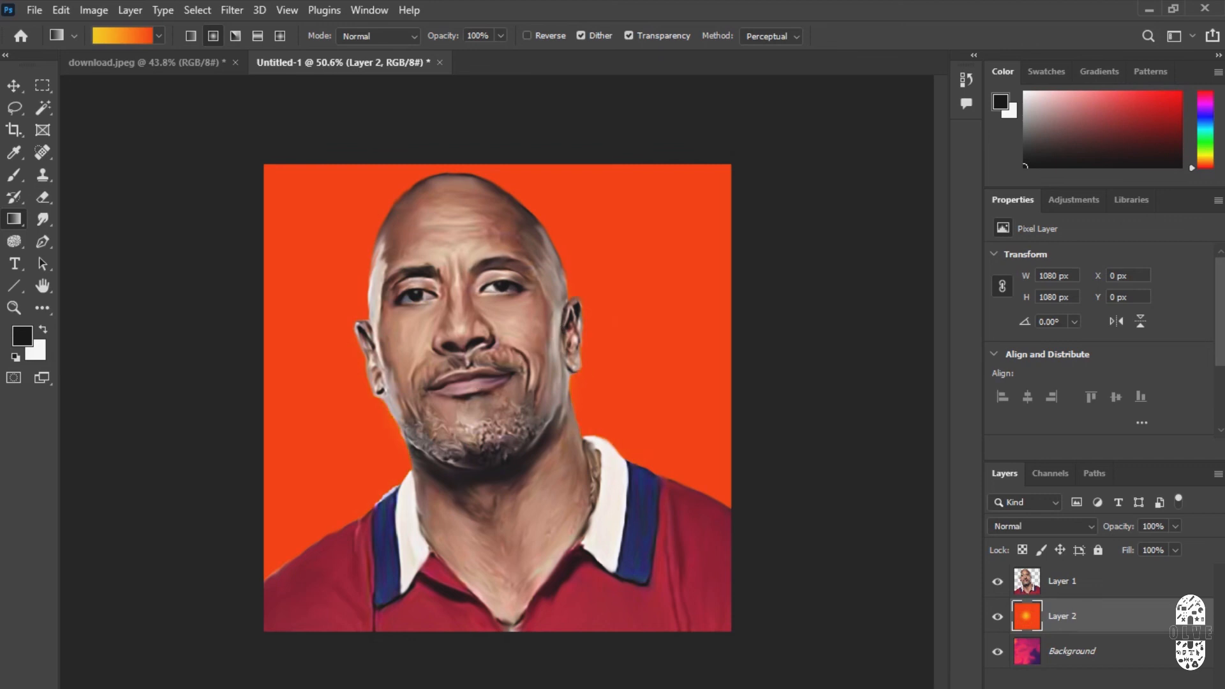
left_click_drag(465, 456, 633, 242)
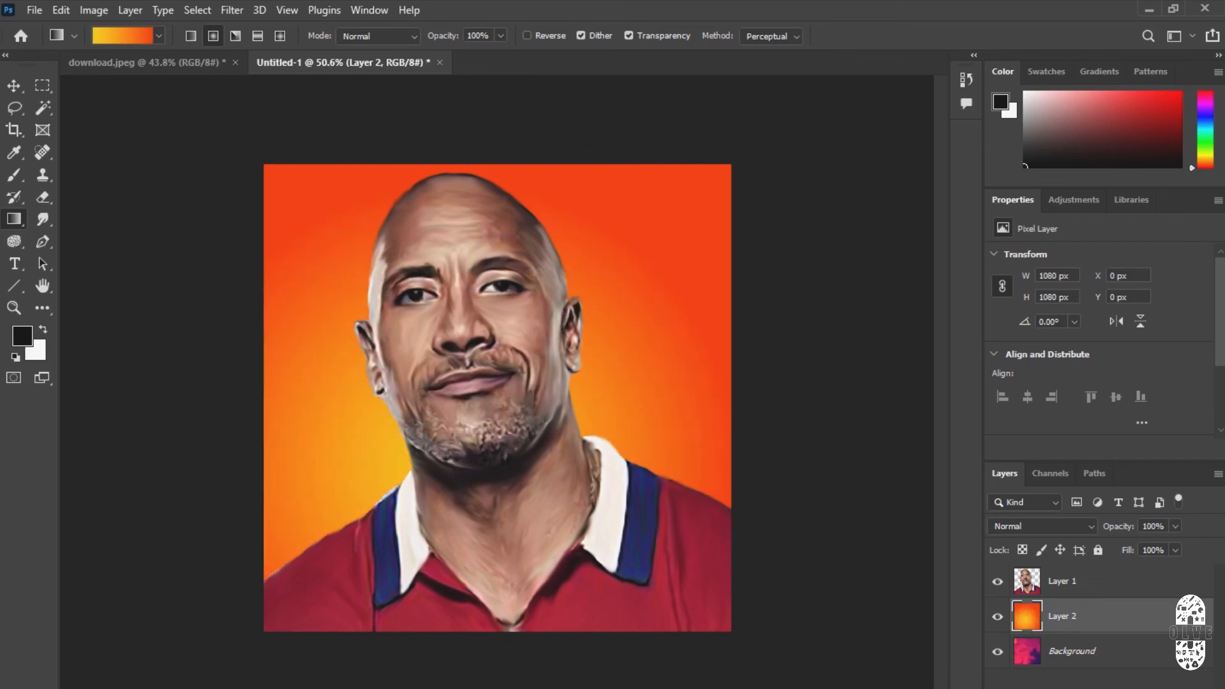
left_click_drag(511, 469, 627, 219)
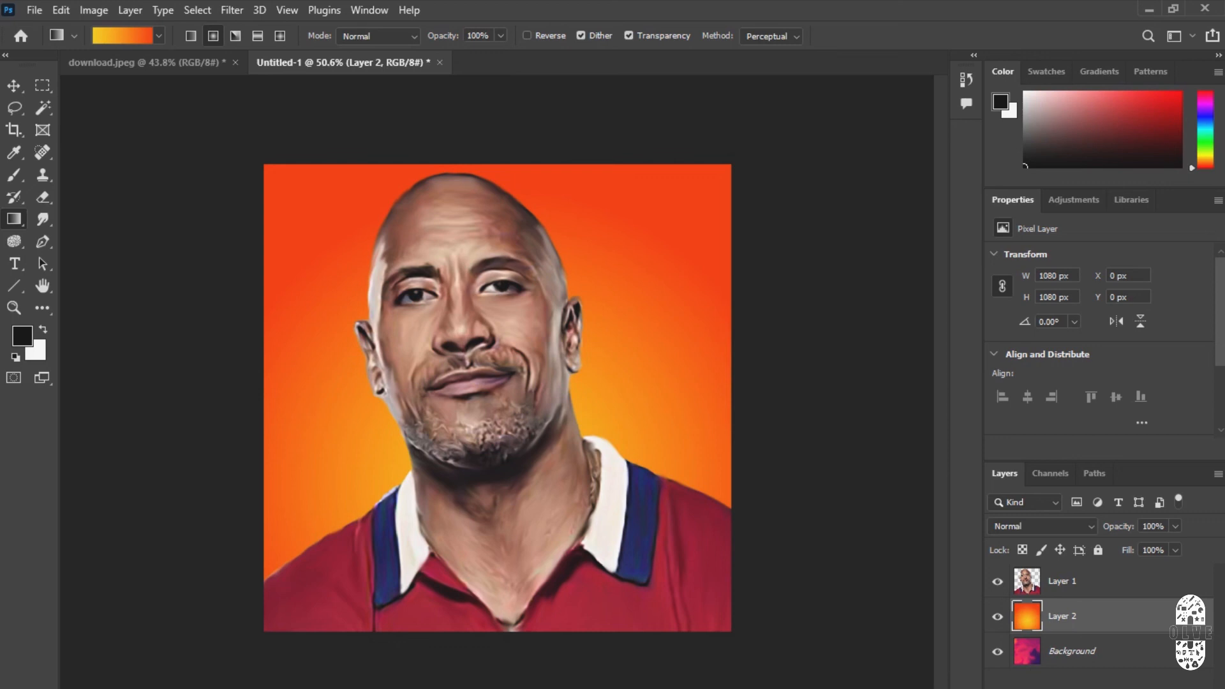
Target Layer 1 with the Smudge tool and reduce its brush size to 15 for the left collar edge.
left_click(14, 85)
left_click(171, 268)
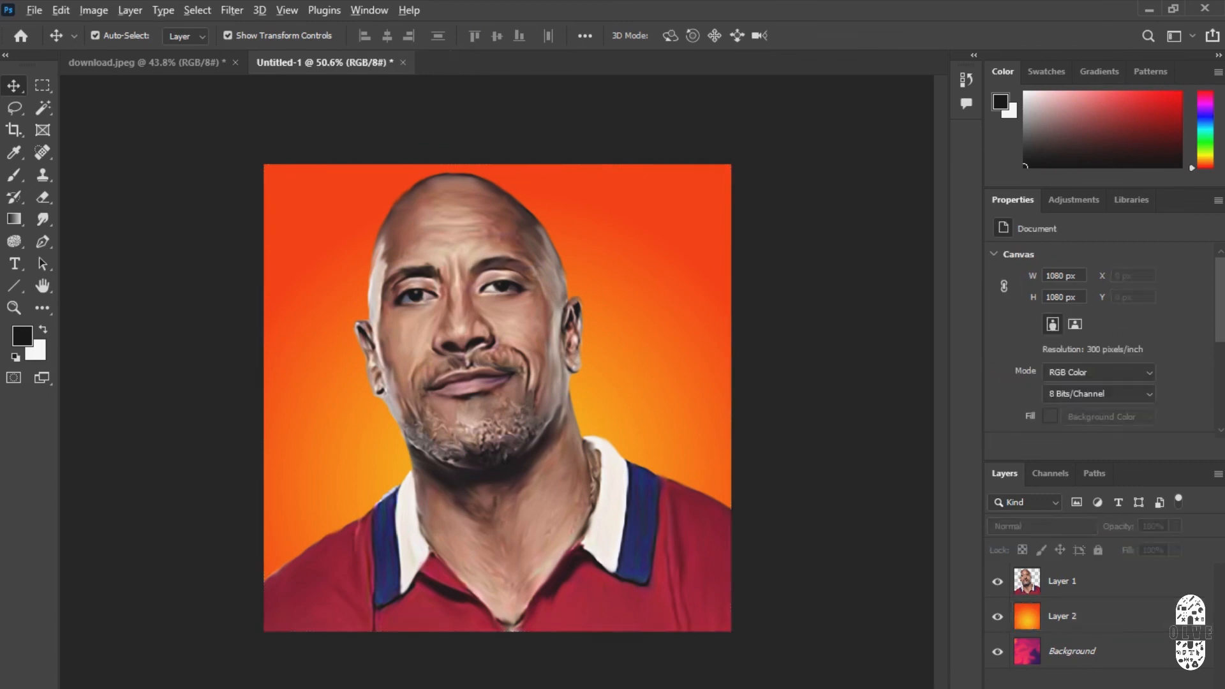
scroll(357, 510, "up", 8)
scroll(476, 421, "up", 5)
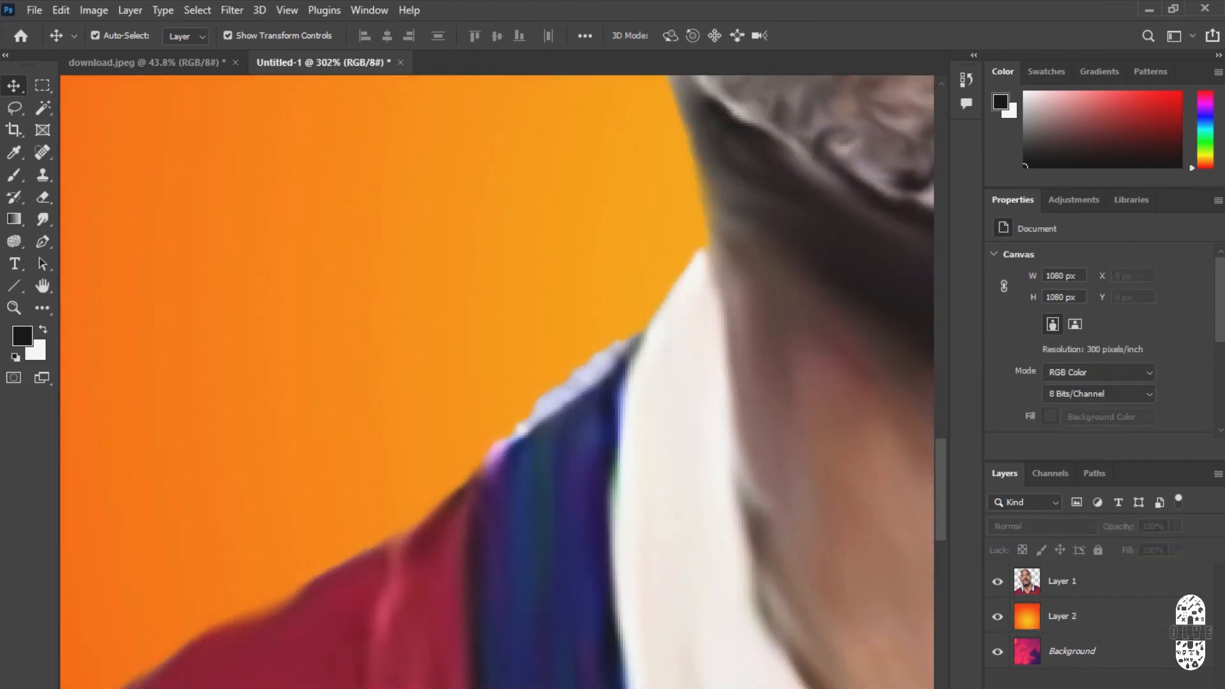
key("r")
scroll(520, 426, "up", 2)
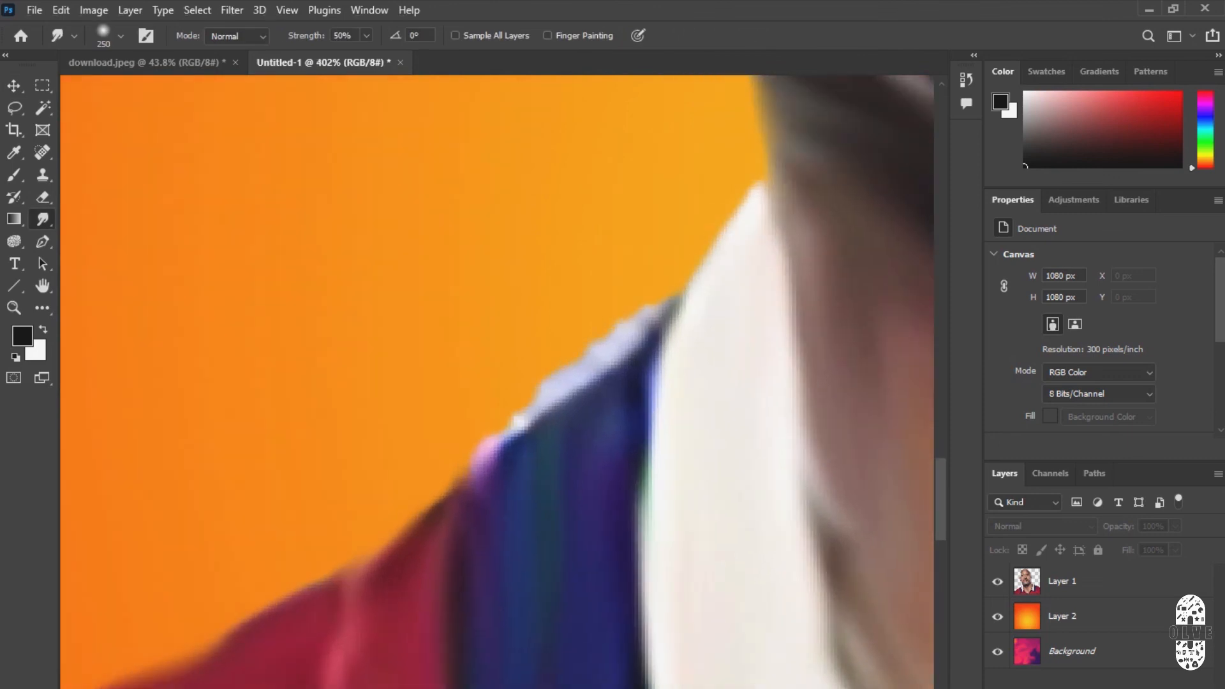
left_click(1085, 581)
scroll(567, 452, "down", 3)
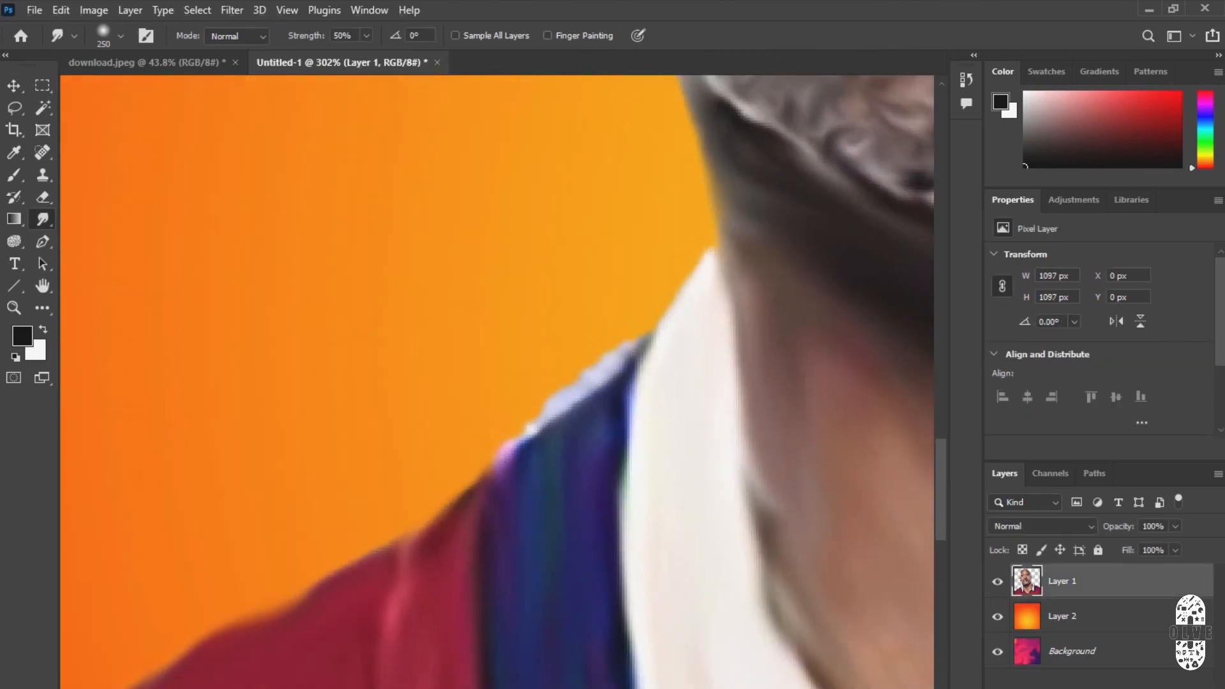
key("bracketleft")
key("bracketleft")
key("bracketleft")
key("bracketleft")
key("bracketleft")
key("bracketleft")
key("bracketleft")
key("bracketleft")
key("bracketleft")
Smudge away the pale fringe along the outer top edge of the left collar's blue stripe, down to the shoulder.
mouse_move(625, 338)
left_mouse_down()
mouse_move(617, 367)
mouse_move(514, 441)
left_mouse_up()
left_click_drag(587, 408, 479, 476)
left_click_drag(531, 442, 495, 462)
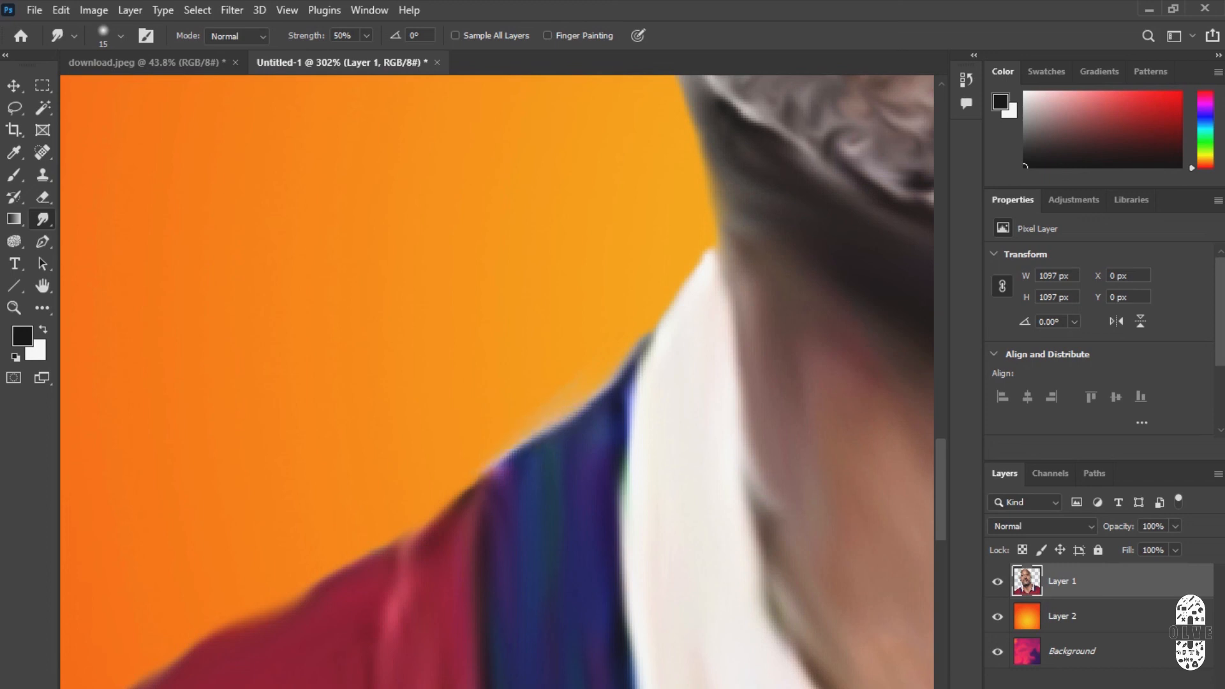
left_click_drag(625, 363, 614, 378)
left_click_drag(510, 454, 477, 472)
mouse_move(538, 440)
left_mouse_down()
mouse_move(471, 484)
mouse_move(529, 449)
mouse_move(495, 464)
left_mouse_up()
key("ctrl+0")
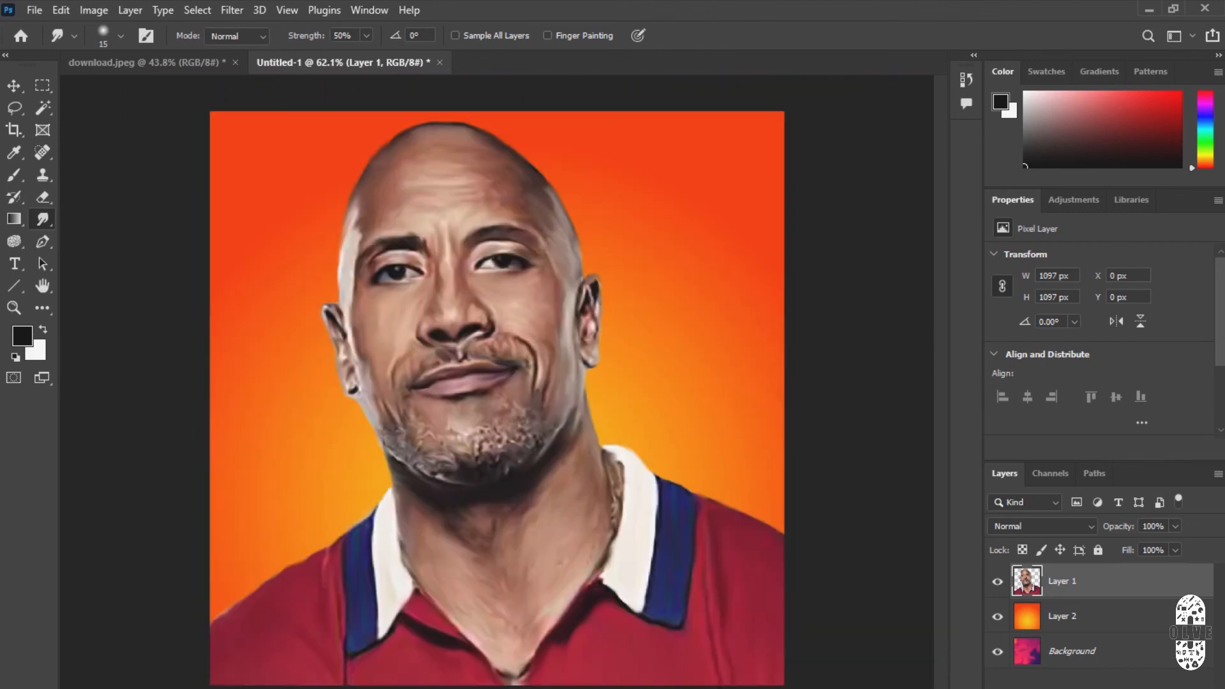
Deselect all layers and review the whole portrait against the orange gradient background.
left_click(14, 85)
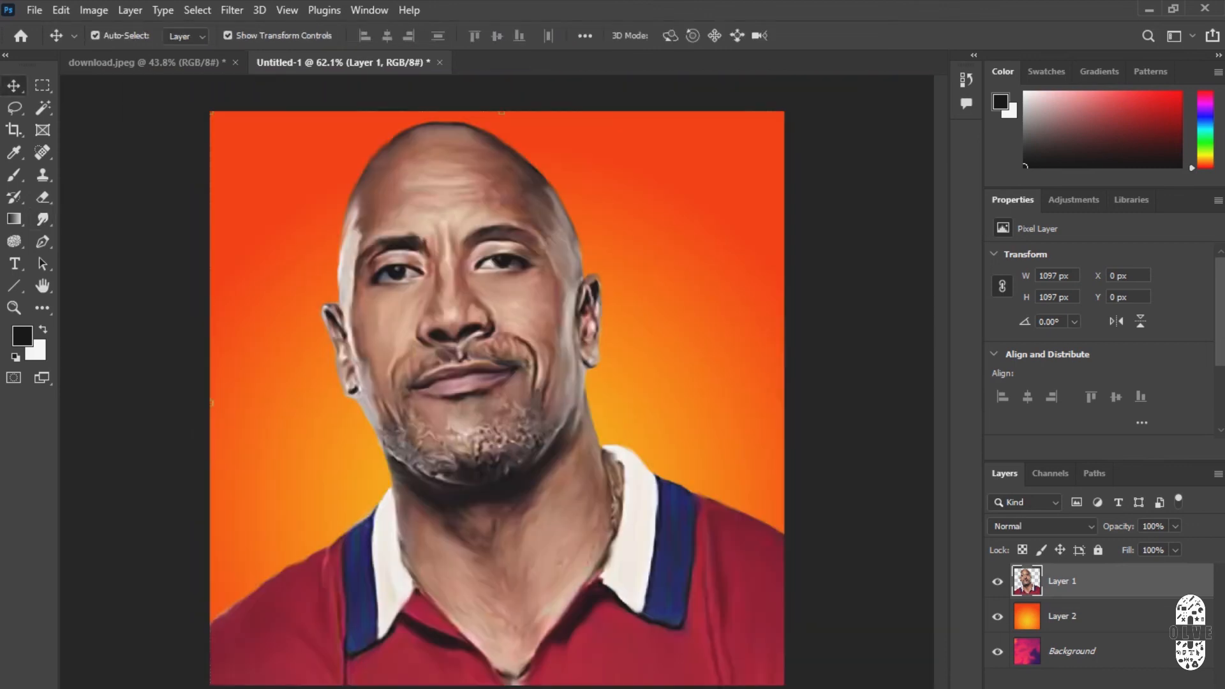
left_click(135, 268)
scroll(497, 398, "down", 1)
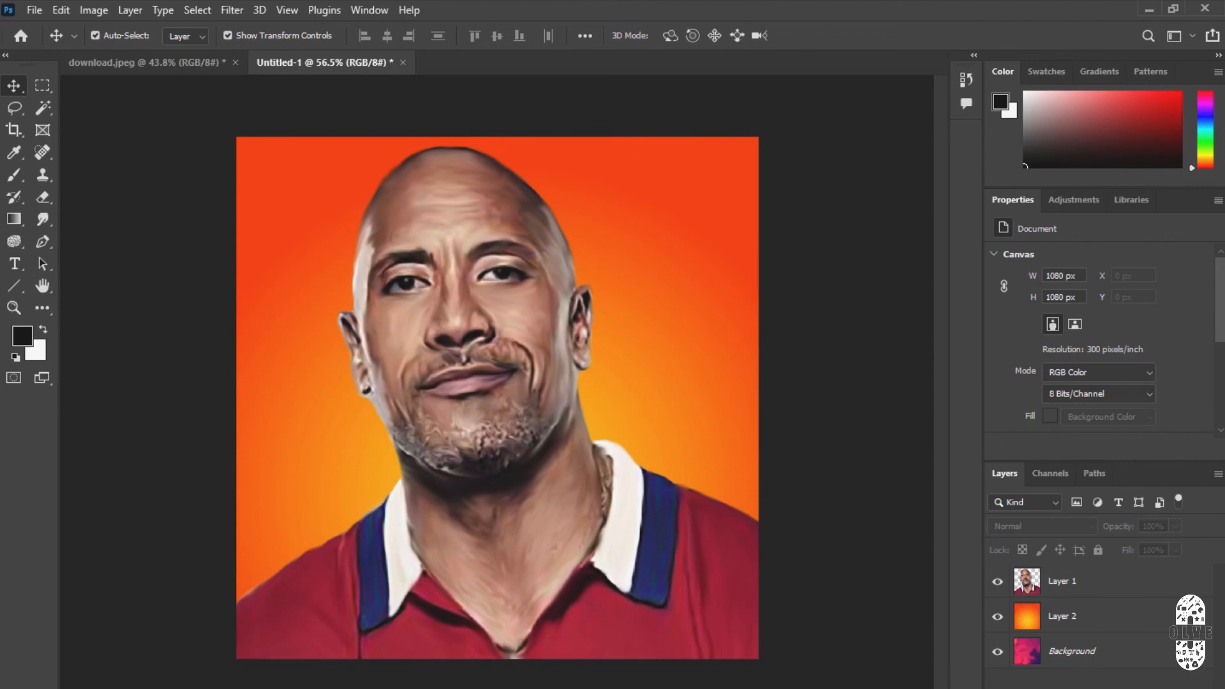
scroll(497, 398, "down", 2)
scroll(497, 398, "up", 4)
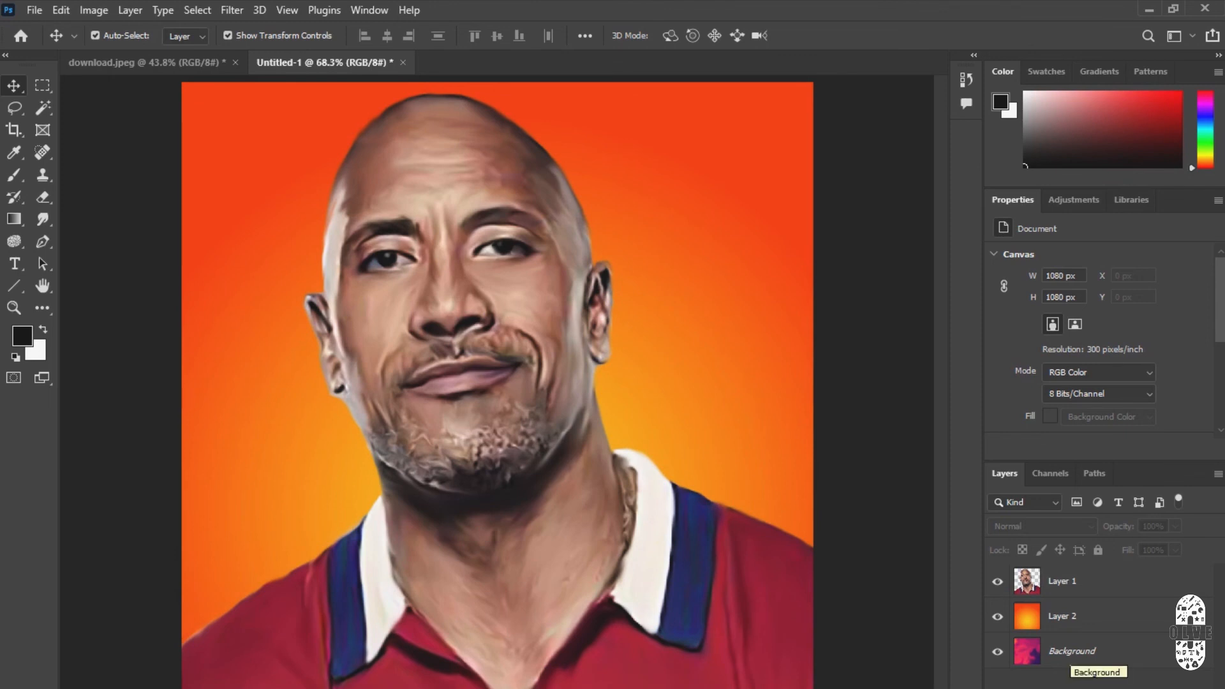
Fill the Background layer with the black foreground colour and leave no layer selected.
left_click(1078, 651)
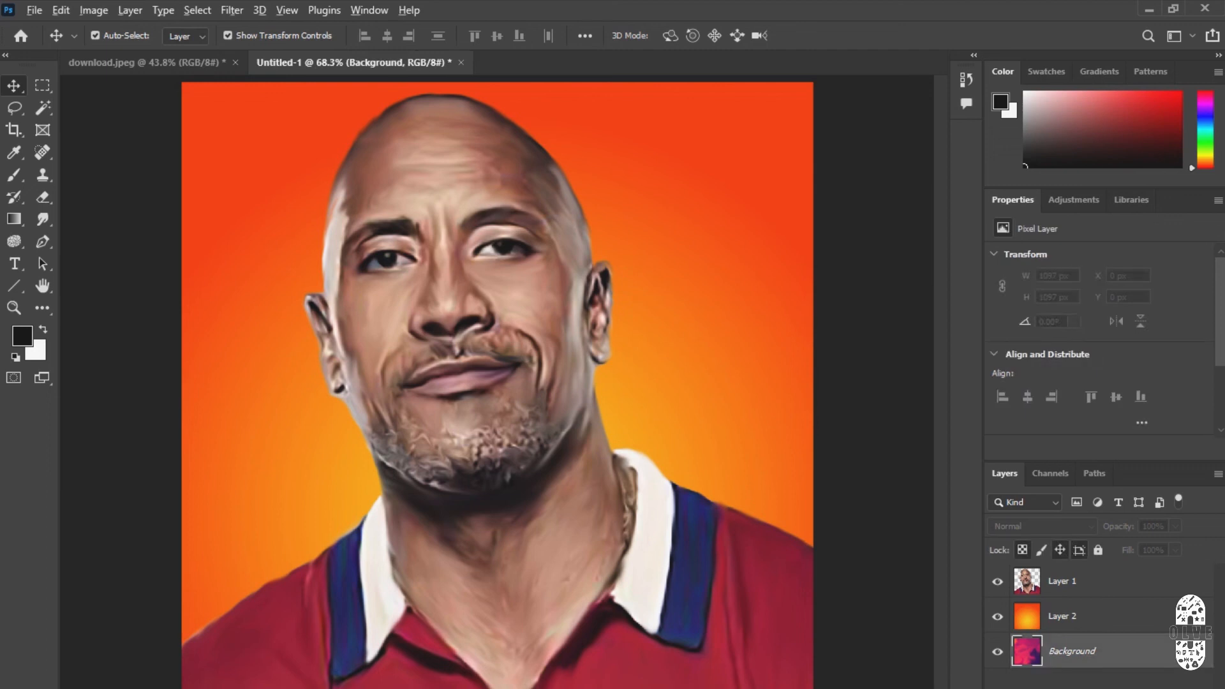
key("alt+BackSpace")
left_click(1077, 681)
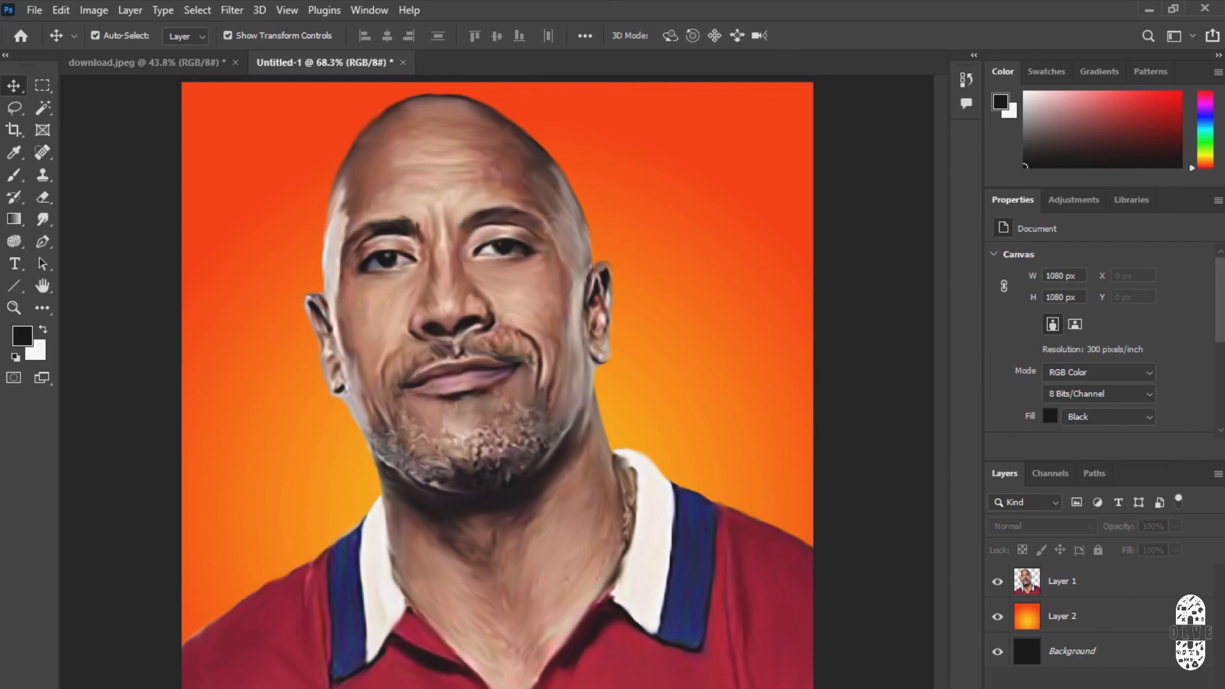
Examine the finished portrait's face and head edges up close, and the full composition on its gradient background.
key("ctrl+0")
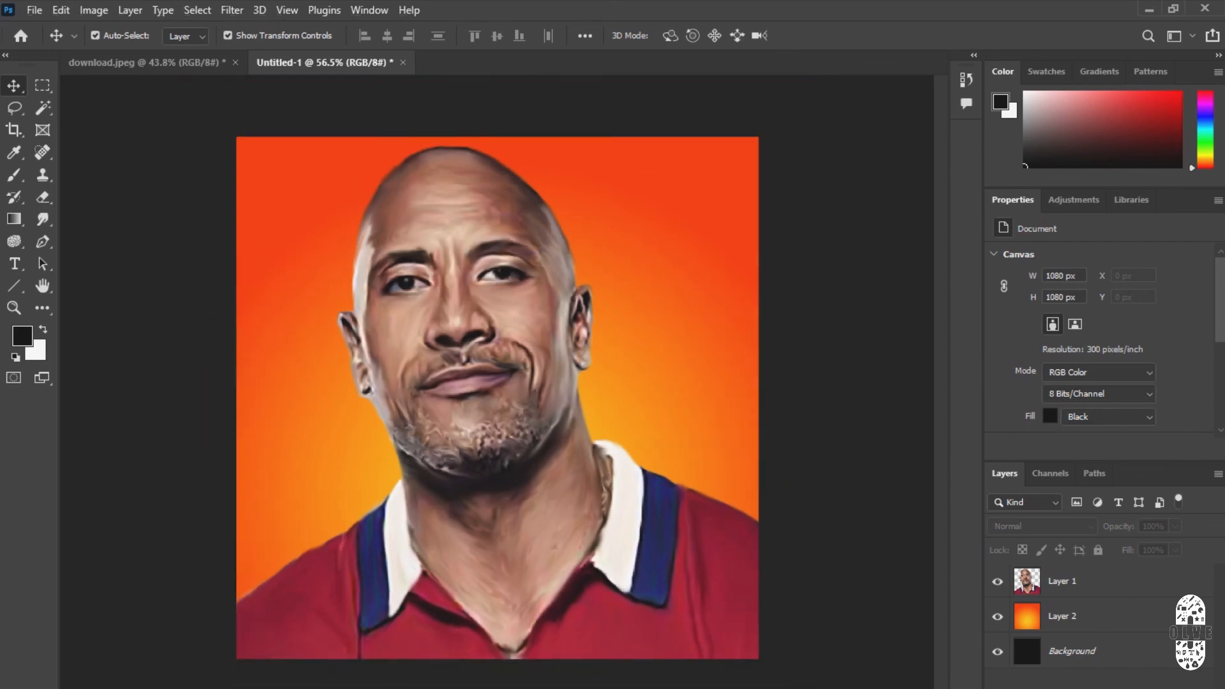
scroll(447, 373, "up", 4)
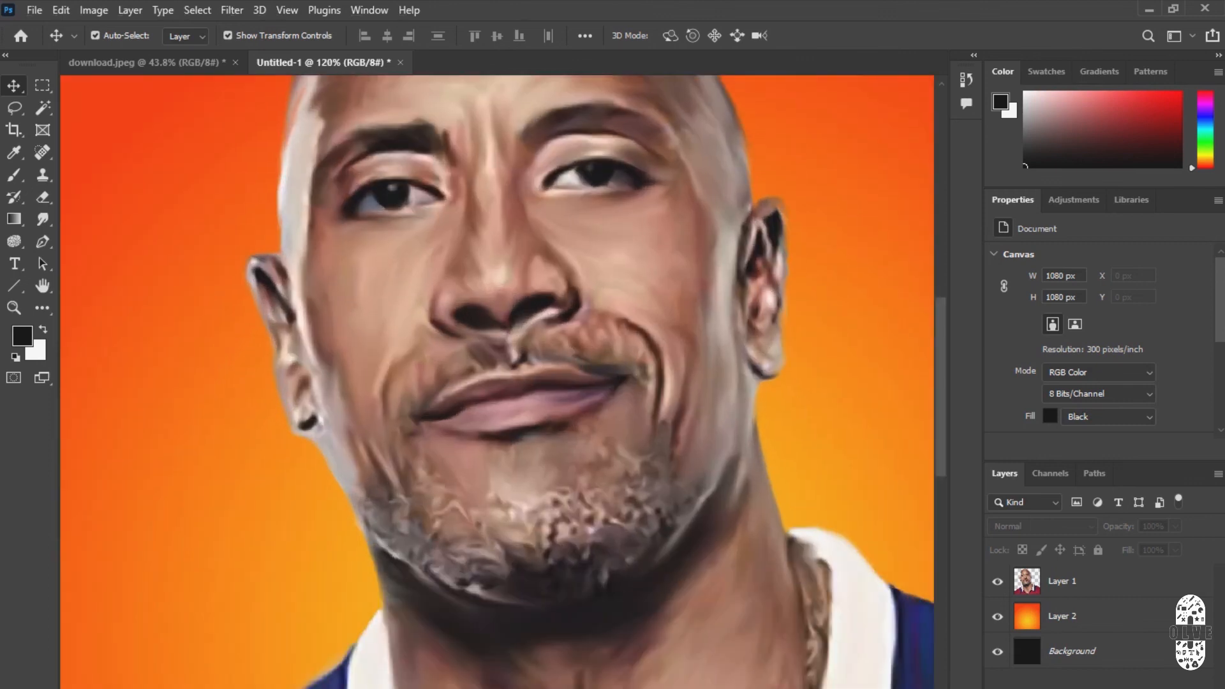
left_click_drag(427, 357, 375, 569)
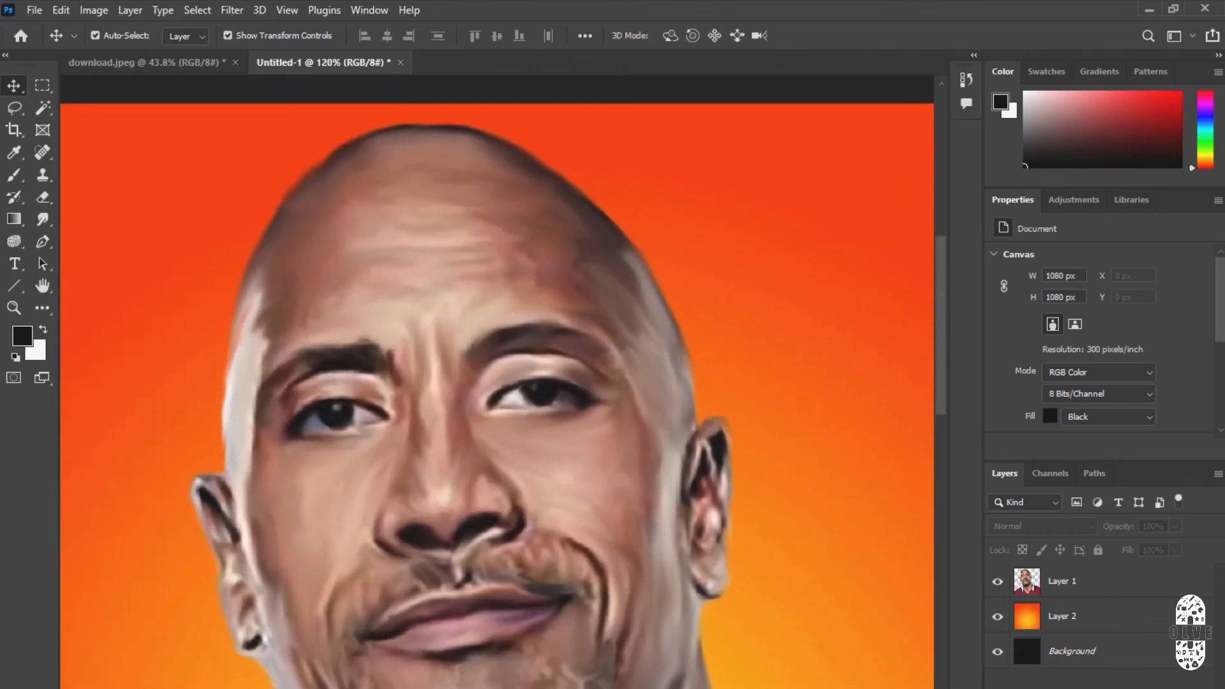
scroll(497, 383, "down", 4)
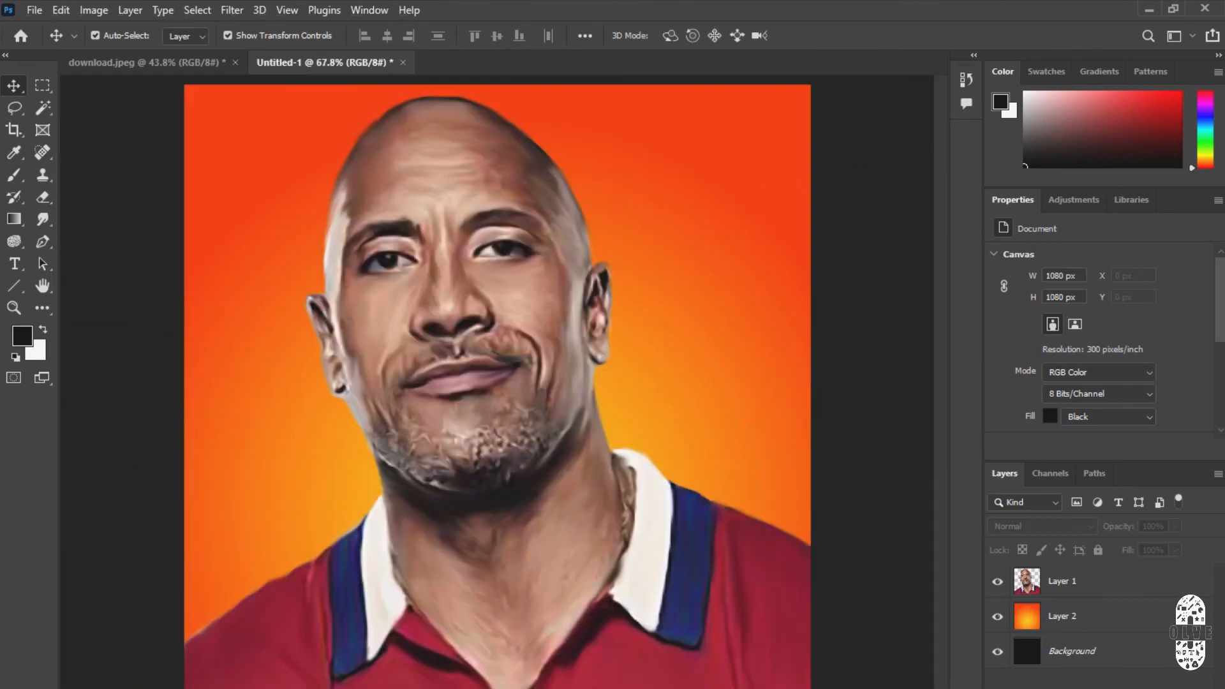
scroll(498, 383, "down", 1)
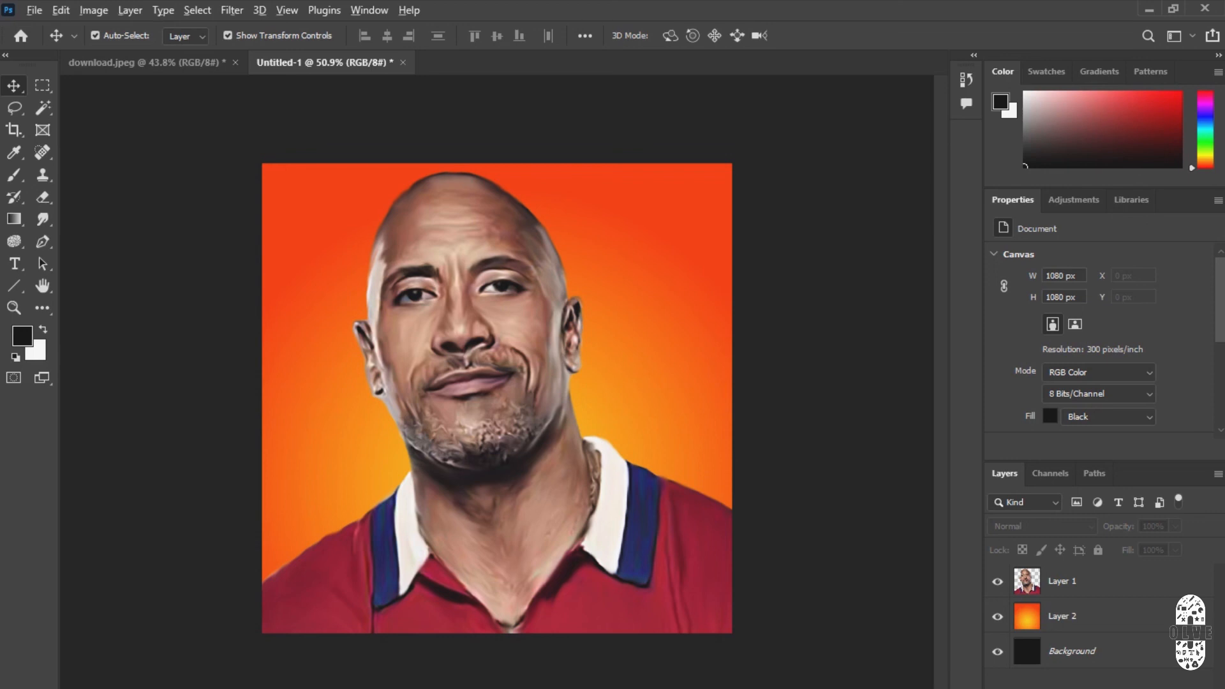
scroll(498, 398, "down", 1)
scroll(498, 398, "up", 1)
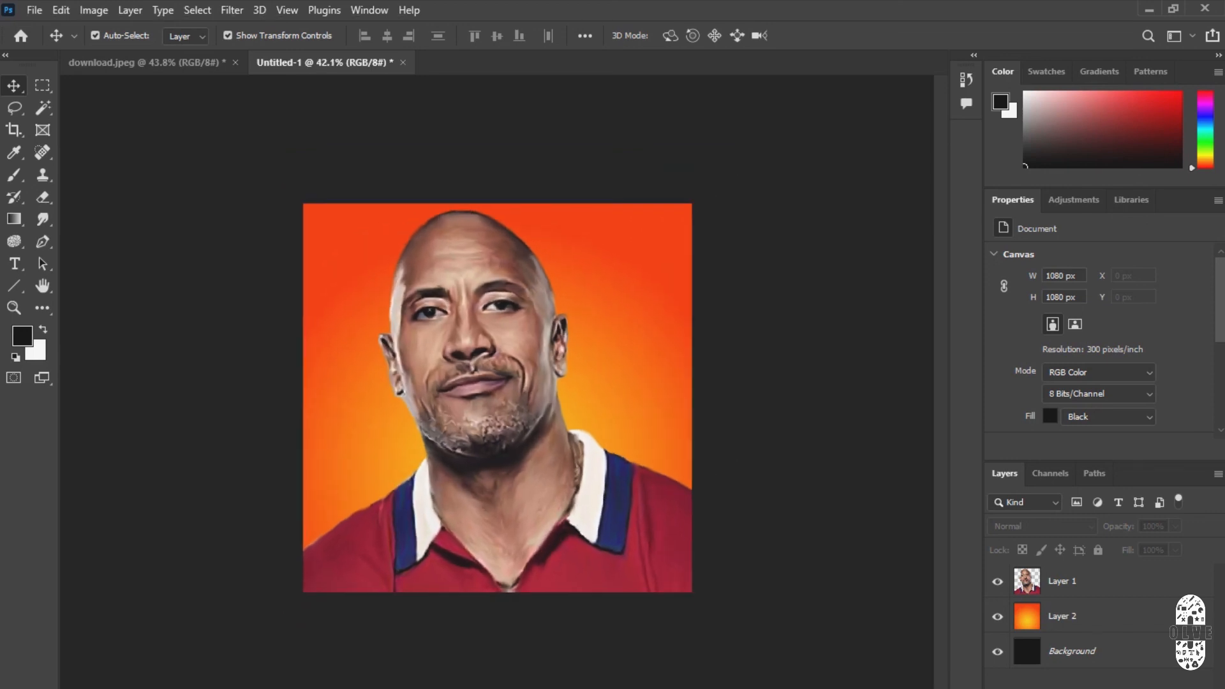